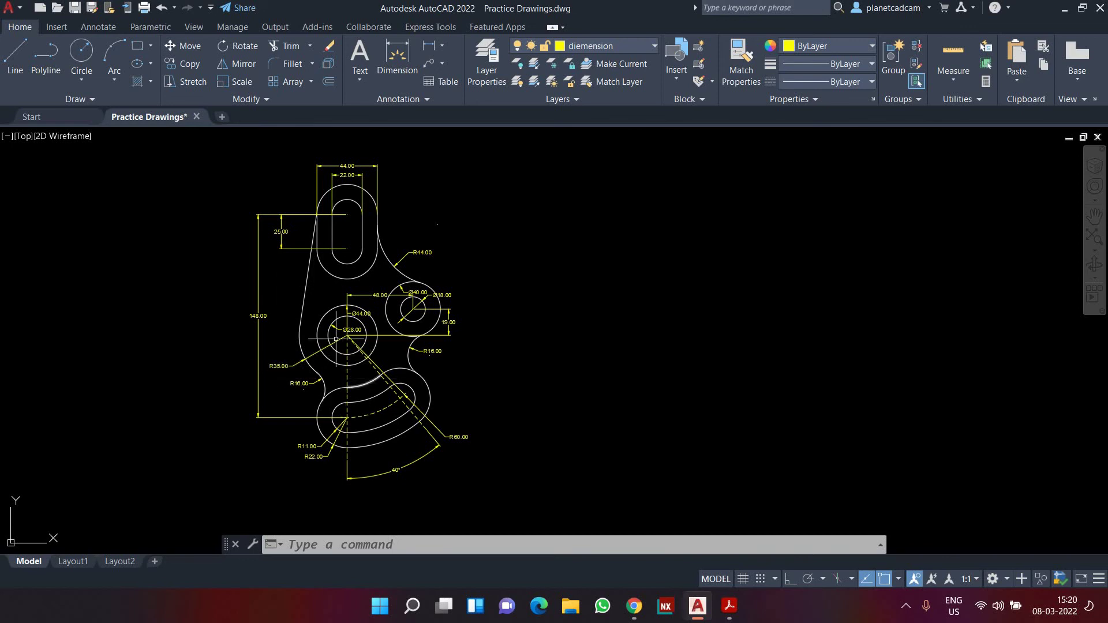
pyautogui.scroll(3, 334, 339)
pyautogui.scroll(-1, 334, 340)
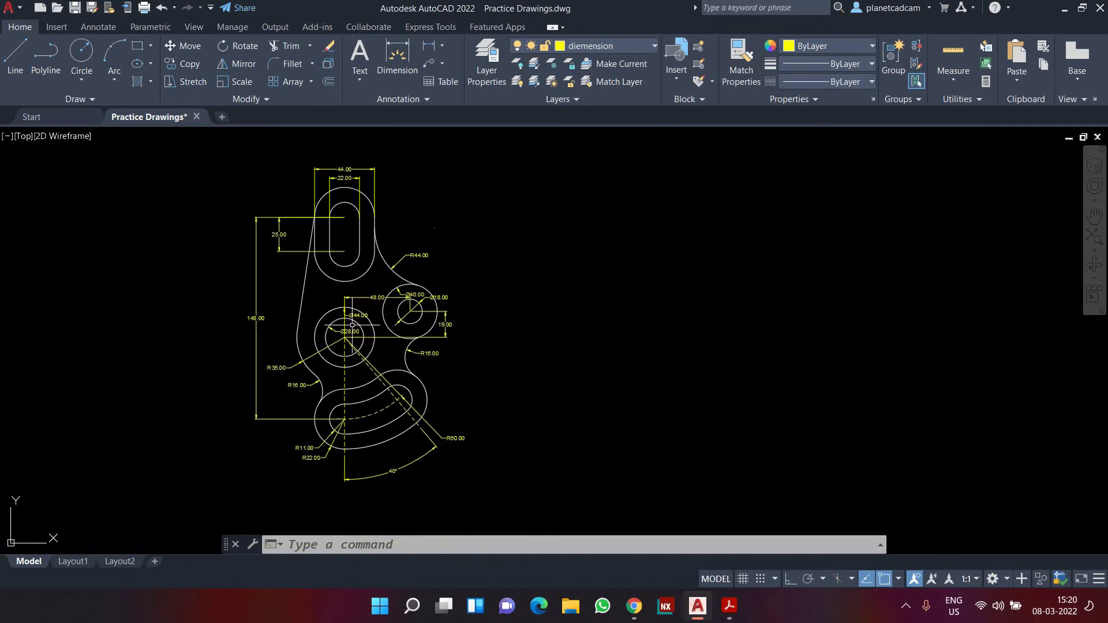
pyautogui.scroll(4, 329, 338)
pyautogui.scroll(-2, 321, 335)
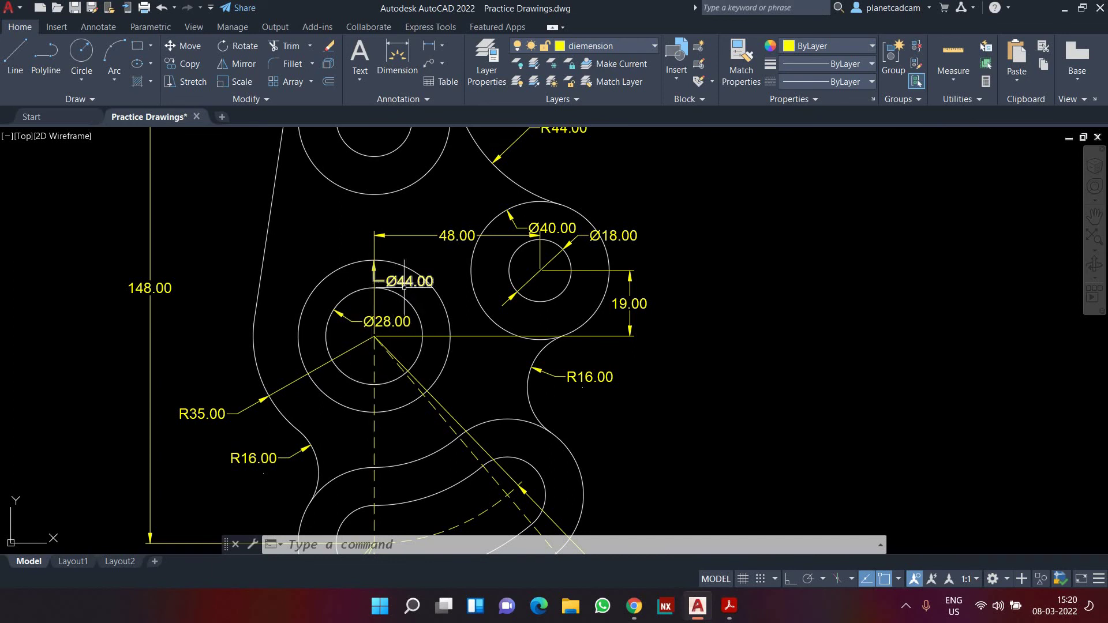
pyautogui.scroll(-3, 404, 282)
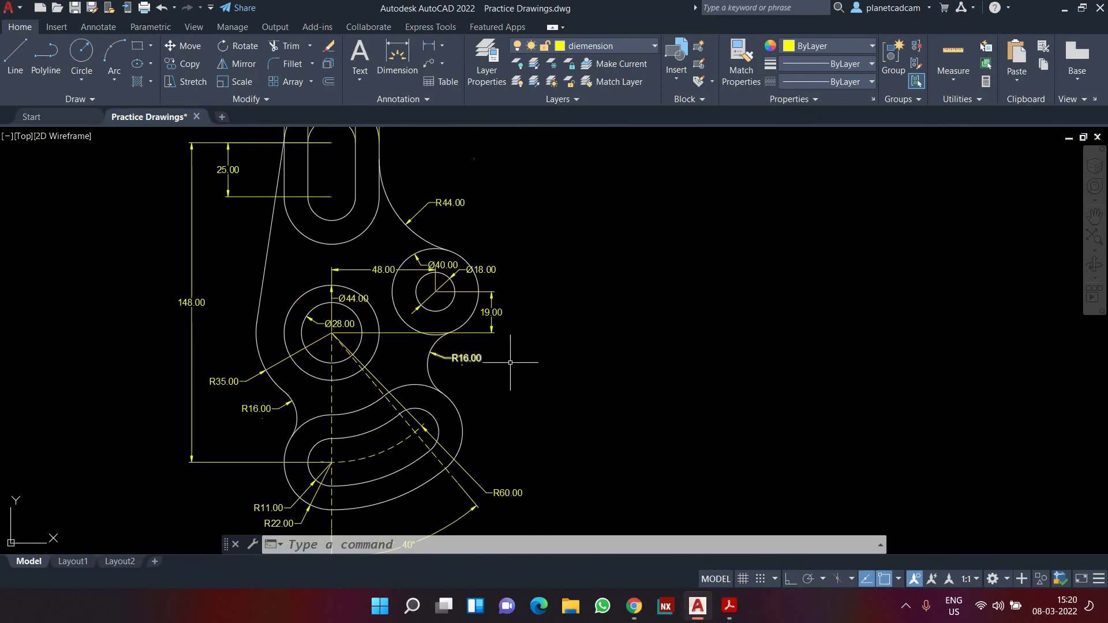
pyautogui.write('c')
pyautogui.press('Return')
pyautogui.click(898, 333)
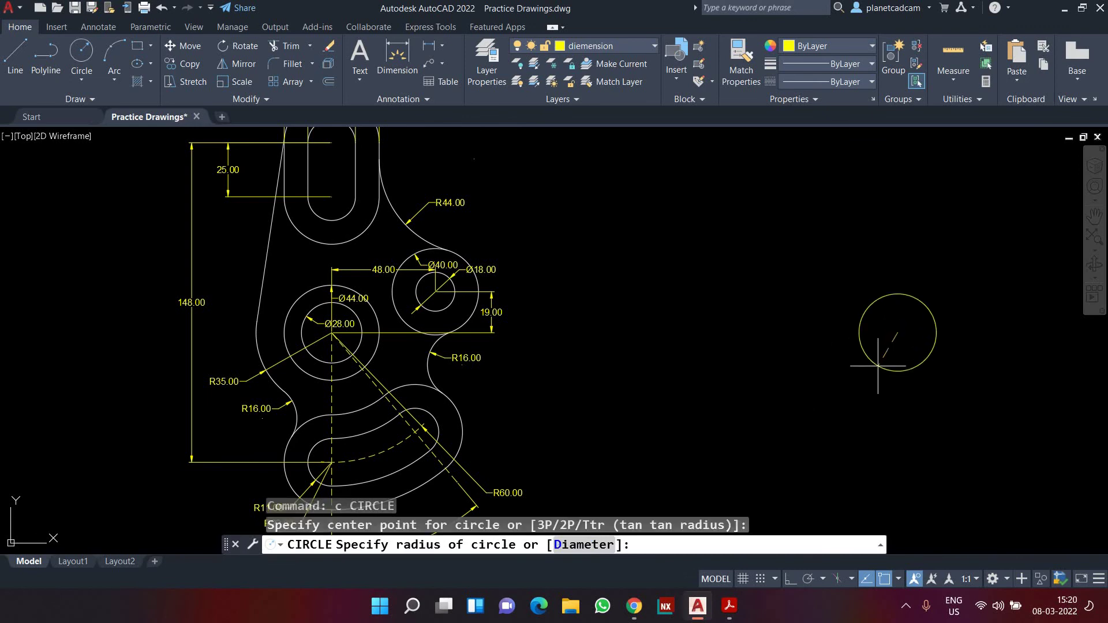
pyautogui.press('Escape')
# Make layer 0 current and draw a circle of diameter 28 in the empty area to the right of the reference drawing.
pyautogui.click(611, 46)
pyautogui.click(577, 58)
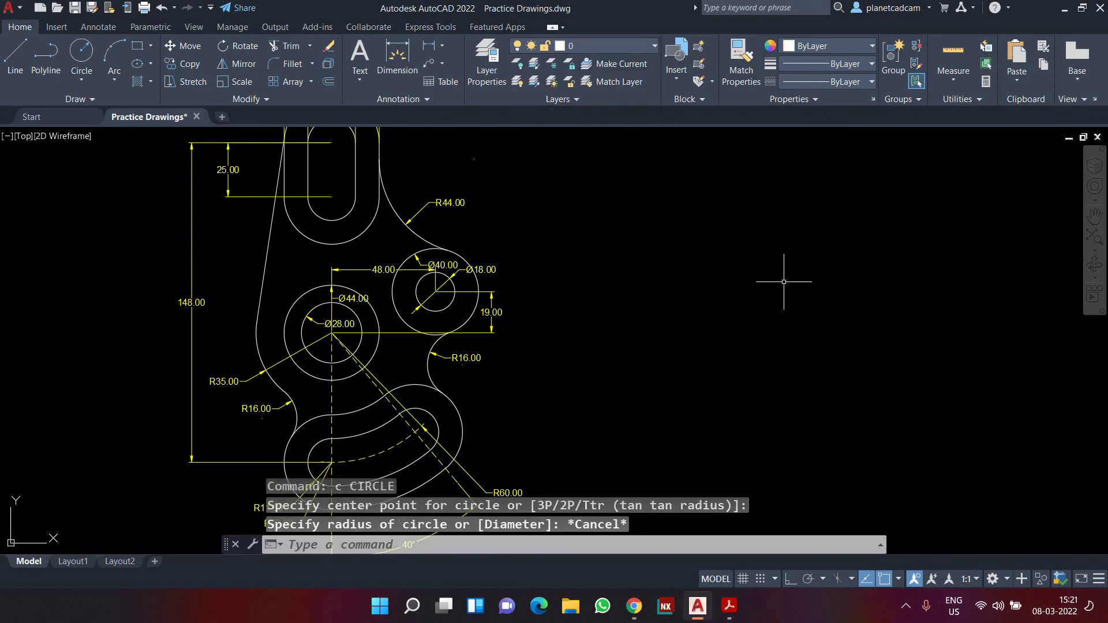
pyautogui.press('Return')
pyautogui.click(850, 296)
pyautogui.write('d')
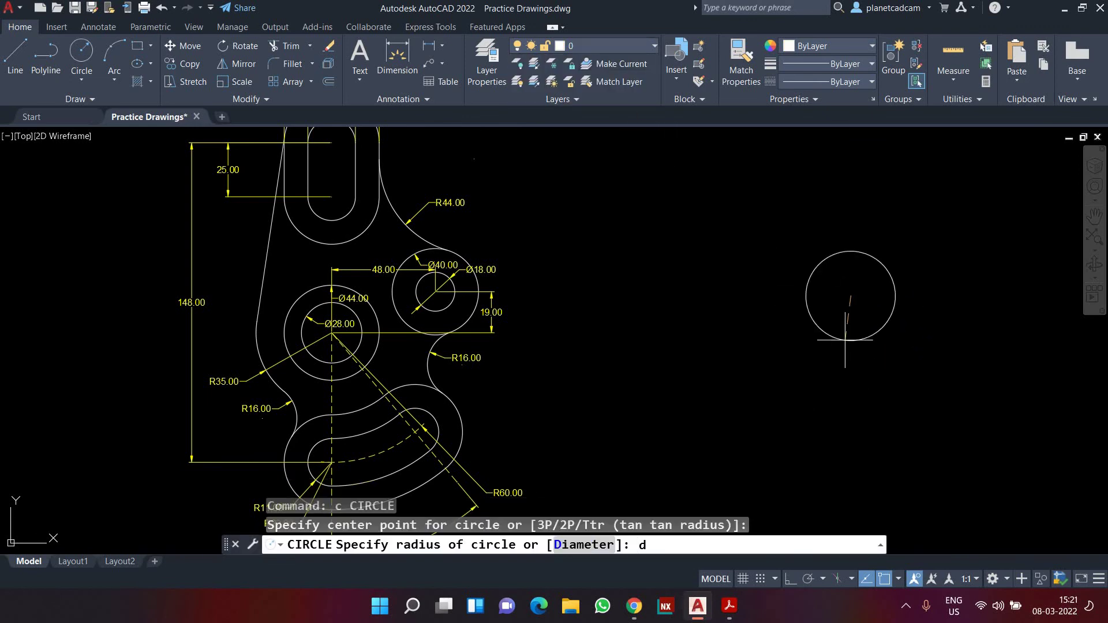
pyautogui.press('Return')
pyautogui.write('28')
pyautogui.press('Return')
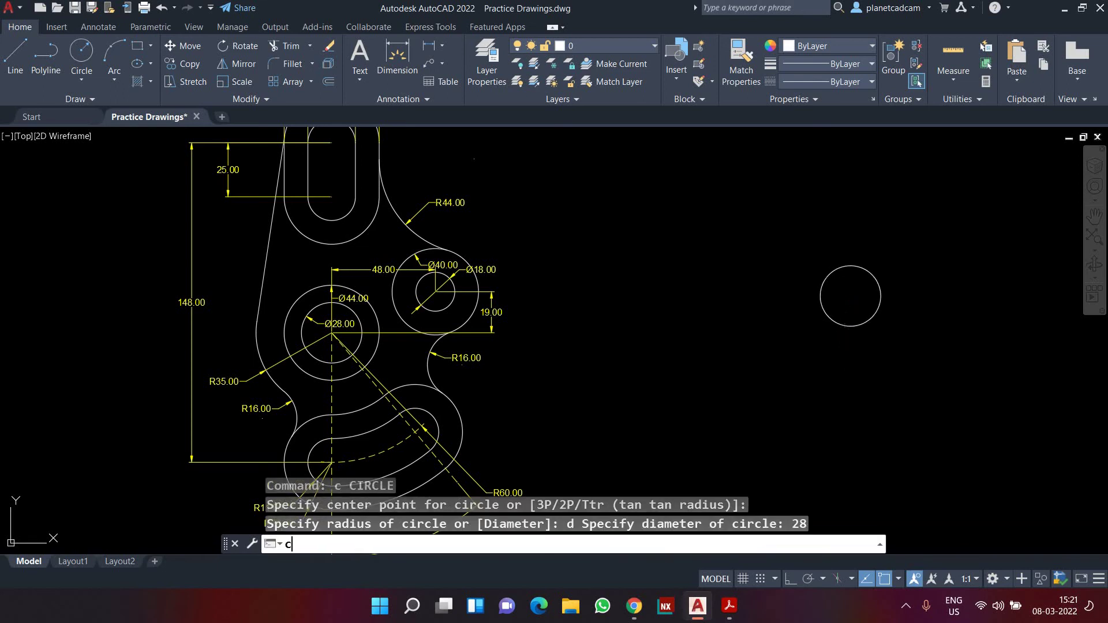
# Draw a circle of diameter 44 concentric with the 28-diameter circle.
pyautogui.write('c')
pyautogui.press('Return')
pyautogui.click(850, 296)
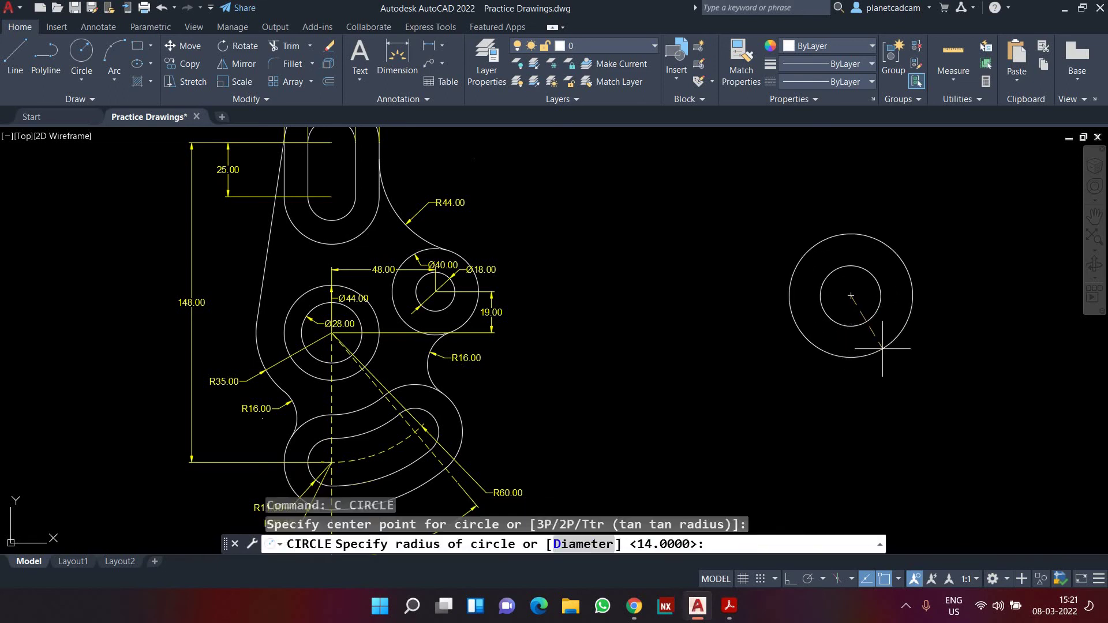
pyautogui.write('d')
pyautogui.press('Return')
pyautogui.press('Return')
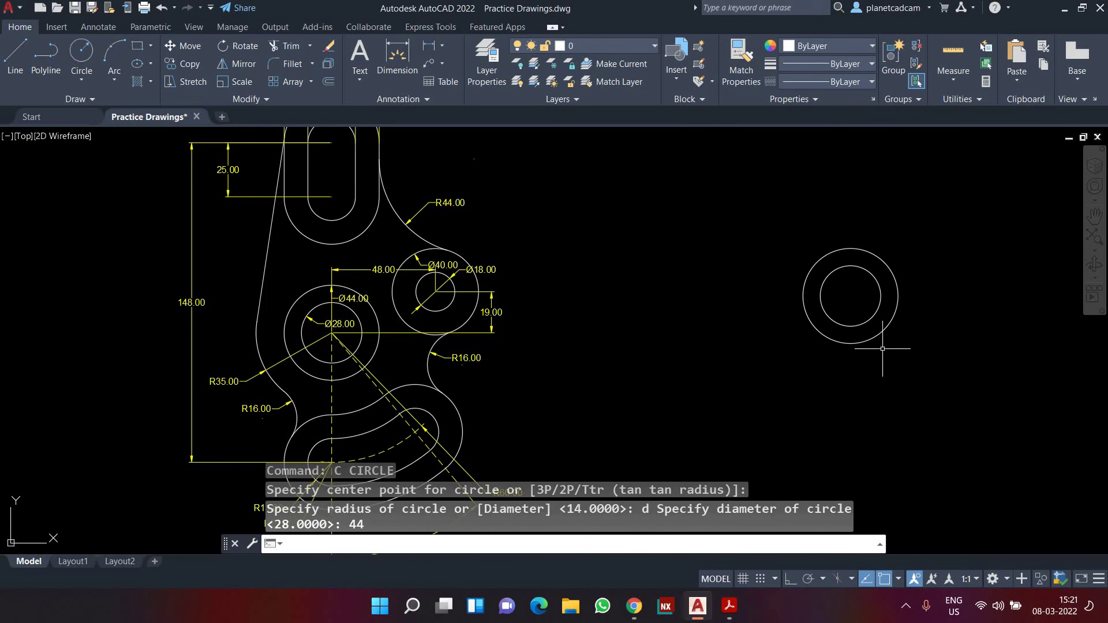
# Draw a circle of diameter 18 at the shared center of the two new concentric circles.
pyautogui.scroll(2, 360, 338)
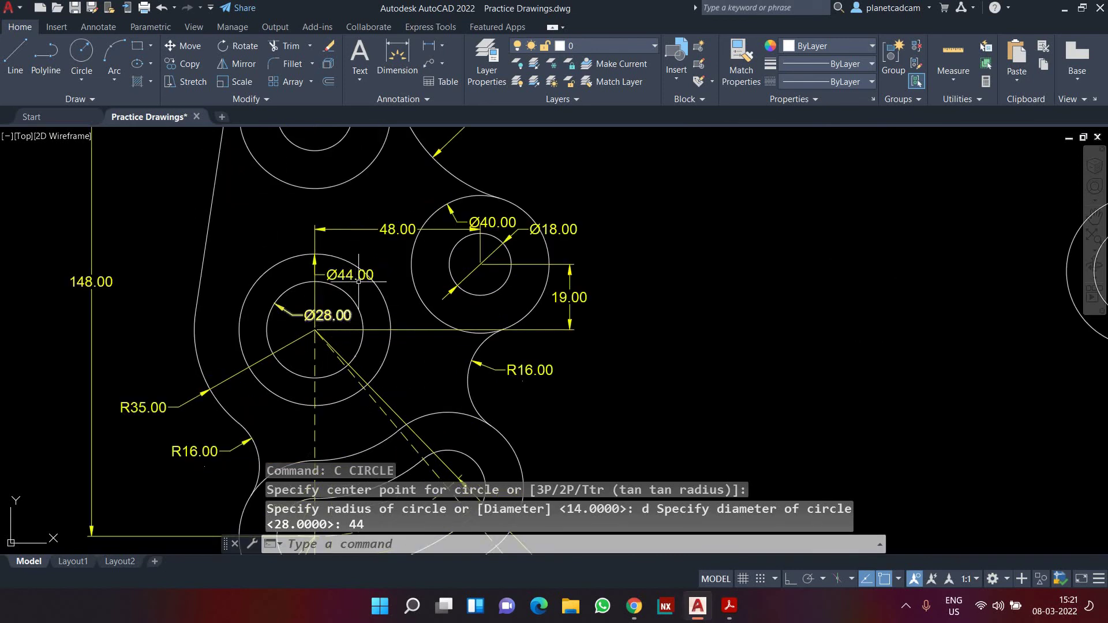
pyautogui.moveTo(359, 281); pyautogui.dragTo(296, 306, button='middle')
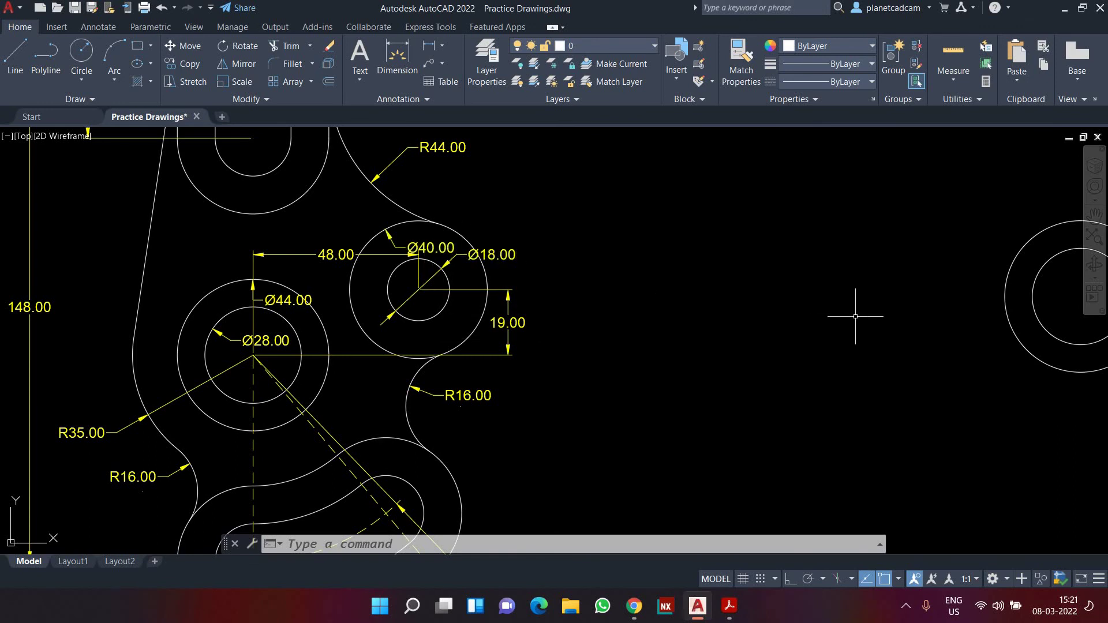
pyautogui.moveTo(853, 309)
pyautogui.mouseDown(button='middle')
pyautogui.moveTo(682, 344)
pyautogui.moveTo(677, 357)
pyautogui.mouseUp(button='middle')
pyautogui.write('c')
pyautogui.press('Return')
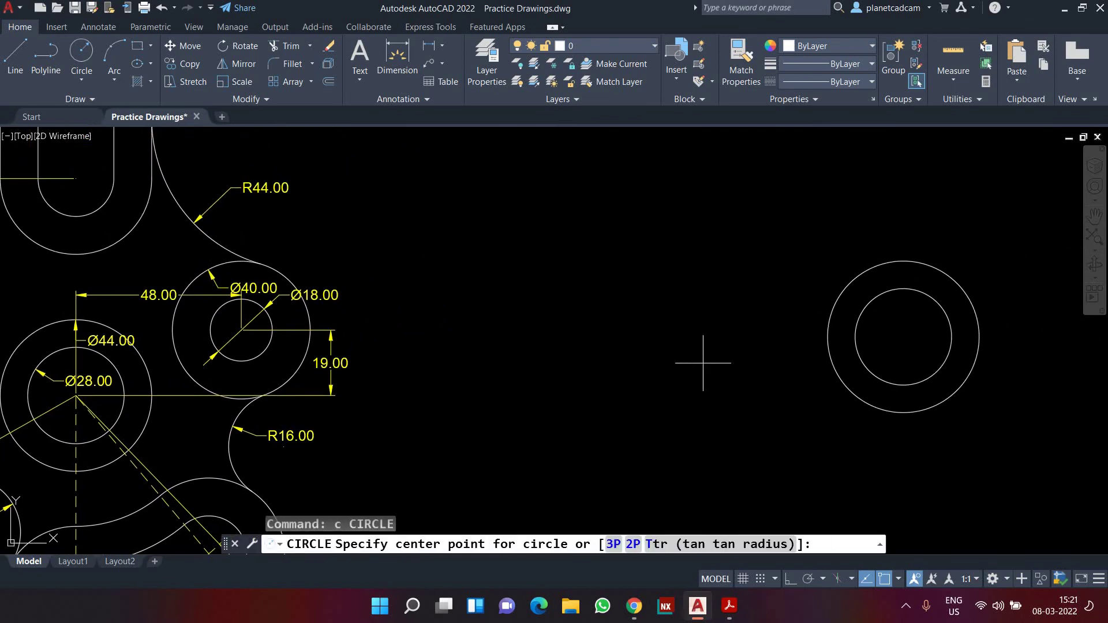
pyautogui.click(904, 345)
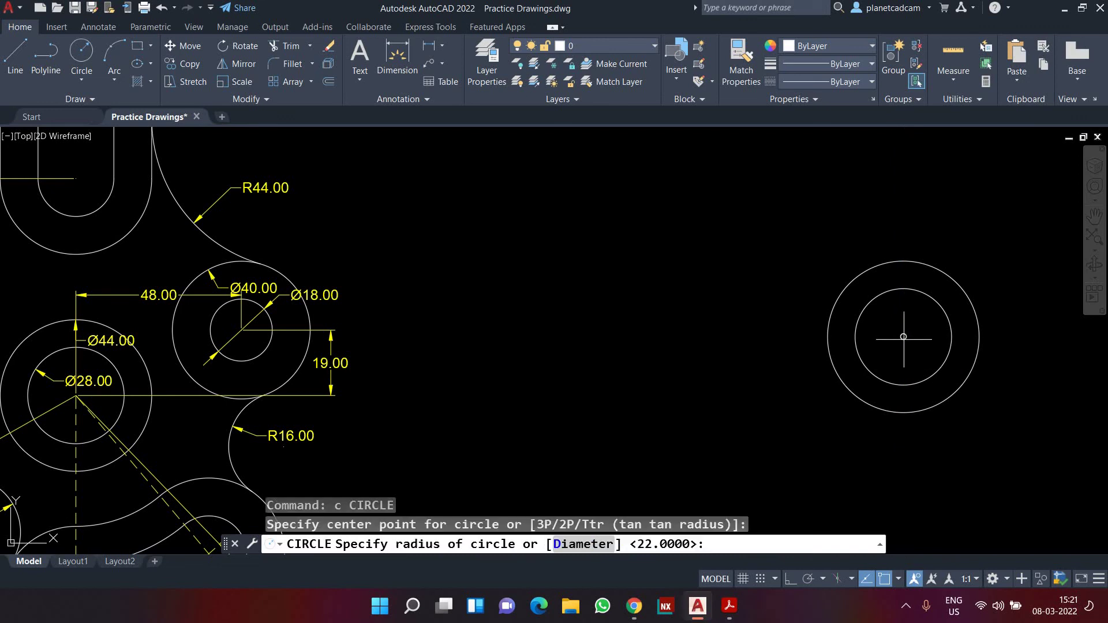
pyautogui.write('d')
pyautogui.press('Return')
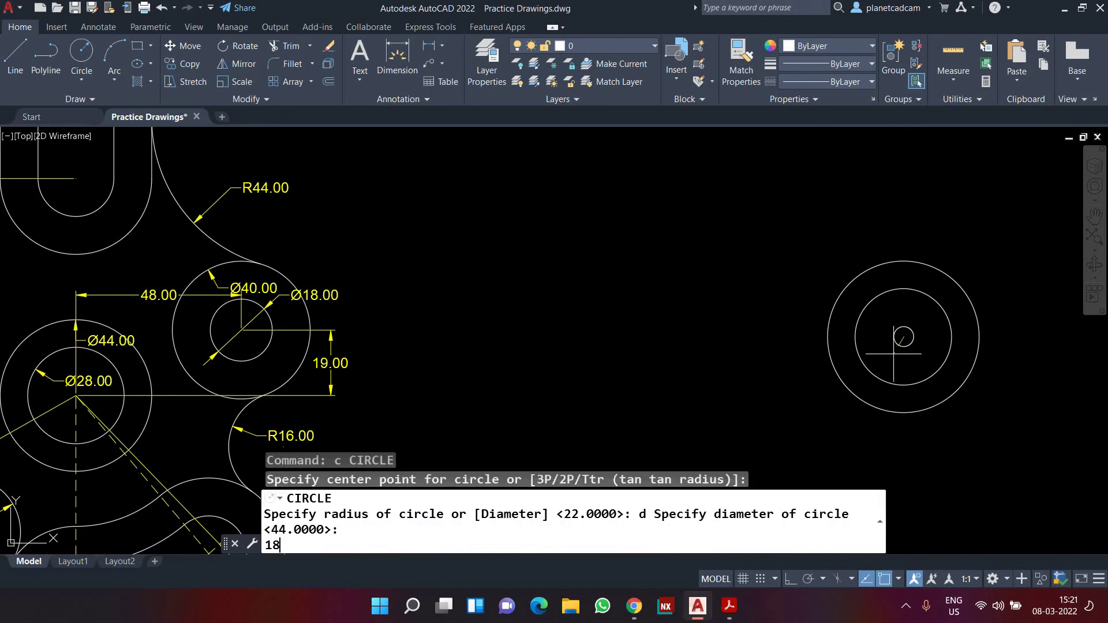
pyautogui.press('Return')
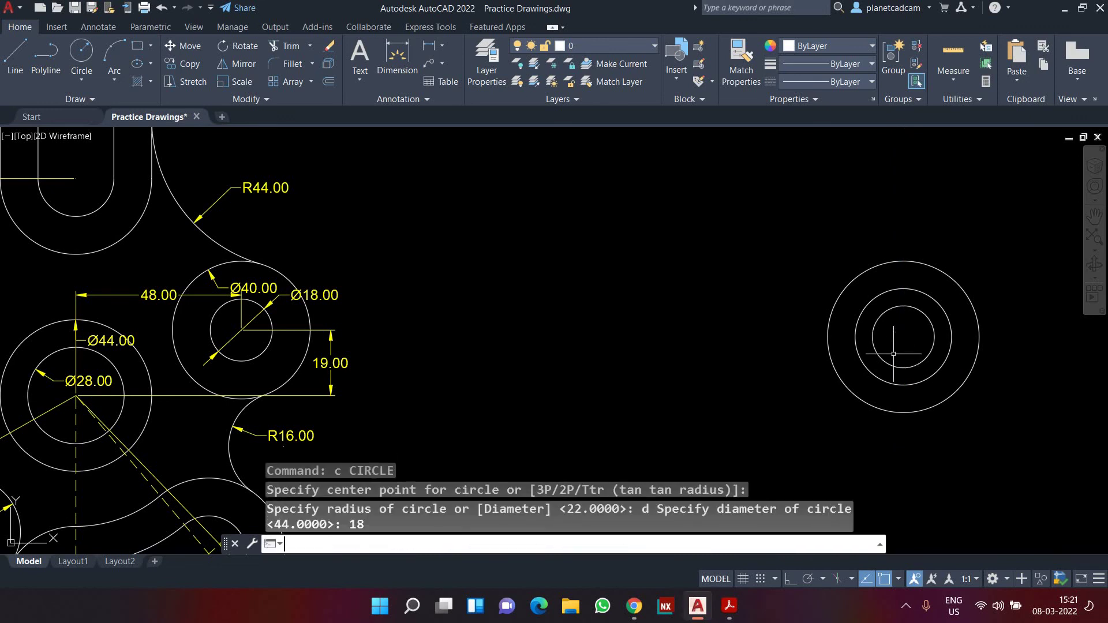
# Move the 18-diameter circle 48 units horizontally to the right from its center, with Ortho on.
pyautogui.moveTo(883, 358); pyautogui.dragTo(847, 364, button='middle')
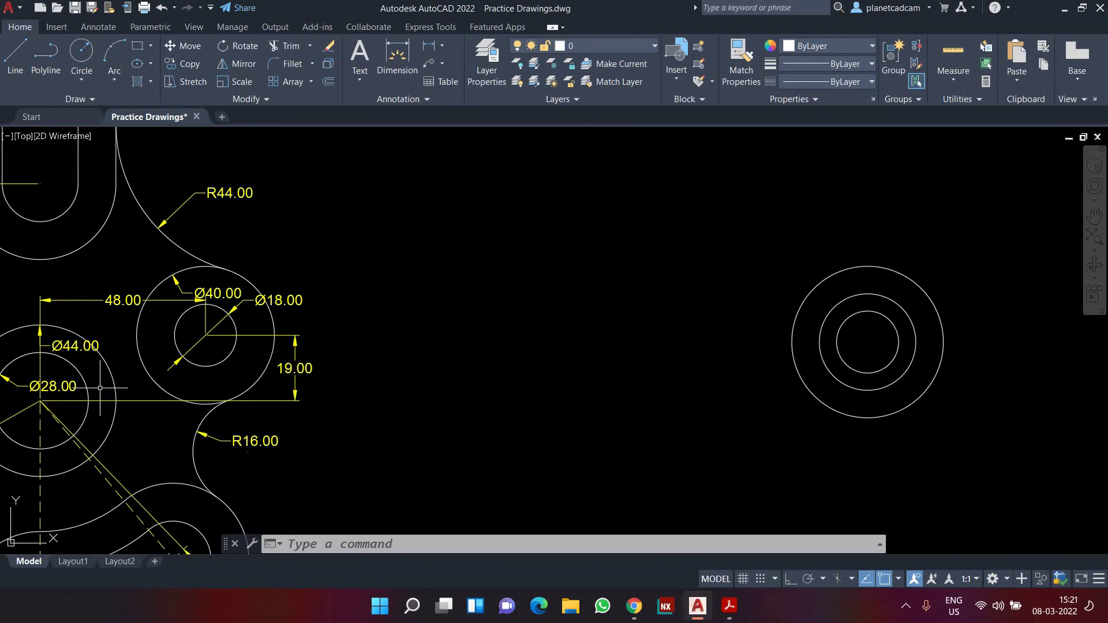
pyautogui.moveTo(688, 442); pyautogui.dragTo(647, 443, button='middle')
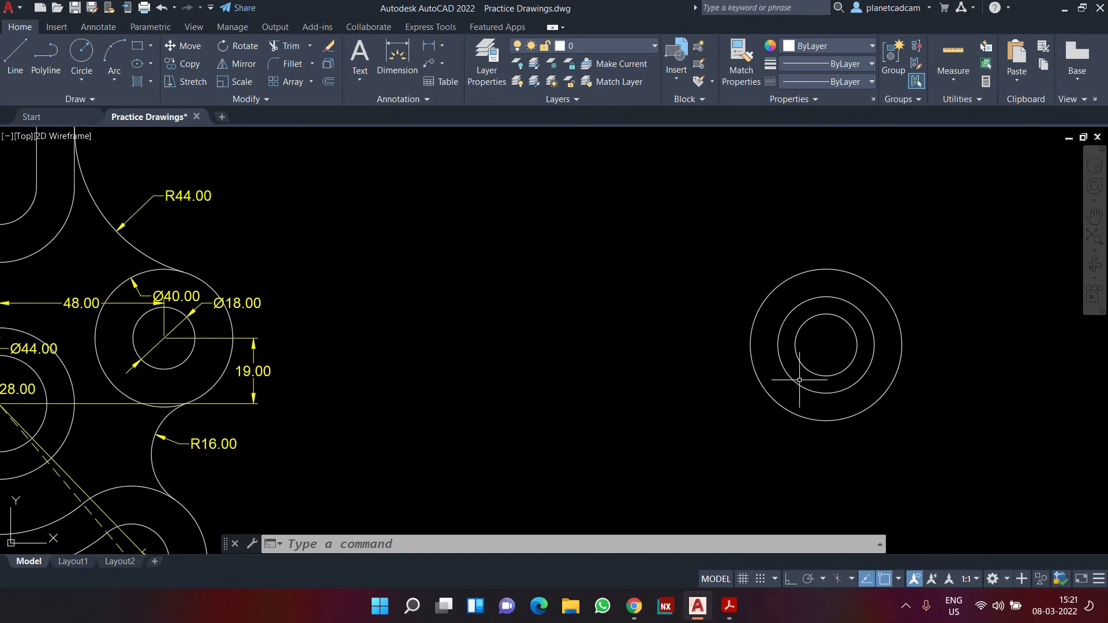
pyautogui.click(826, 377)
pyautogui.scroll(-4, 726, 426)
pyautogui.scroll(4, 712, 425)
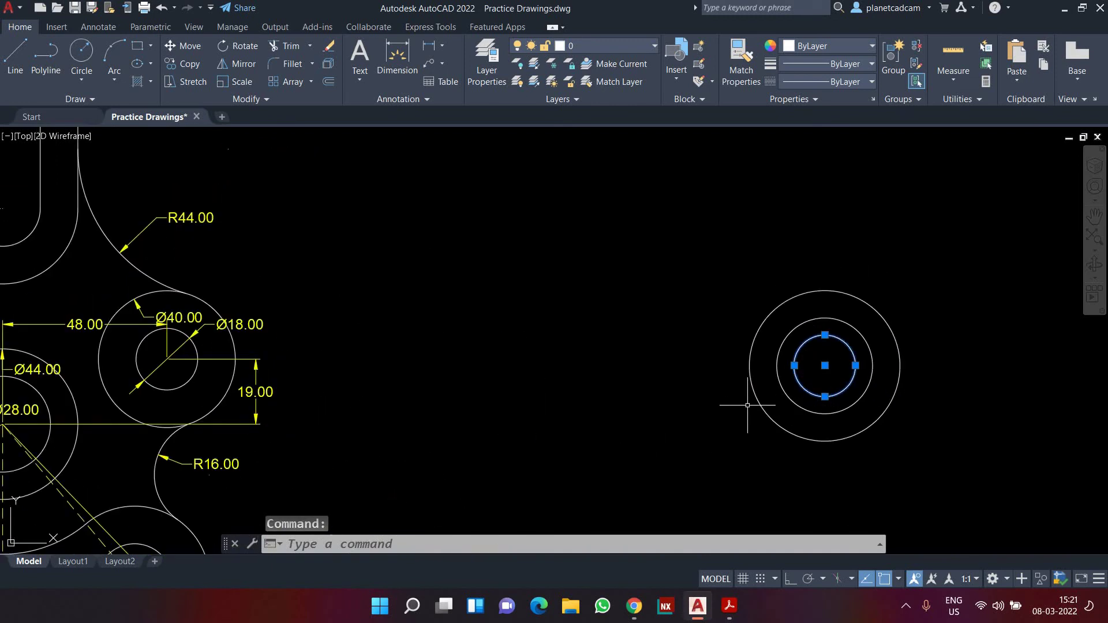
pyautogui.write('m')
pyautogui.press('Return')
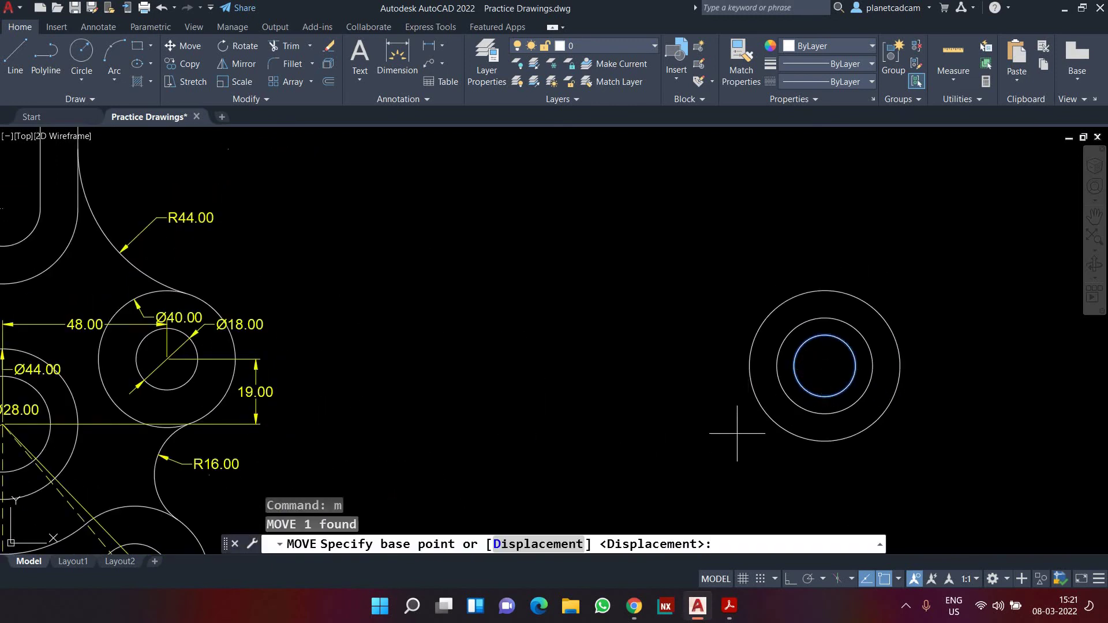
pyautogui.click(825, 366)
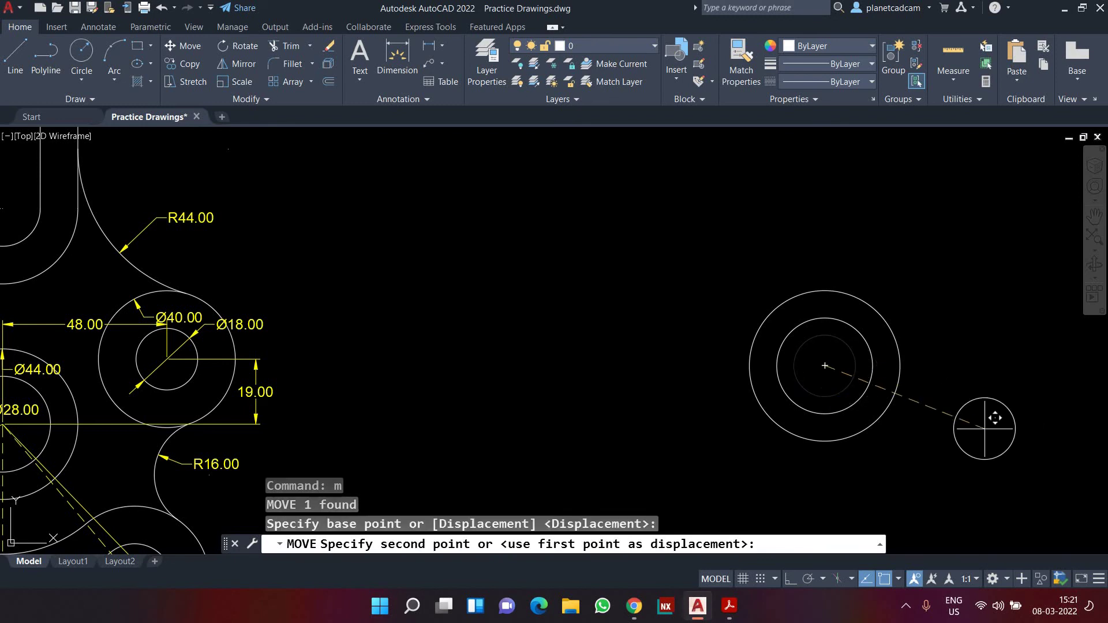
pyautogui.press('F8')
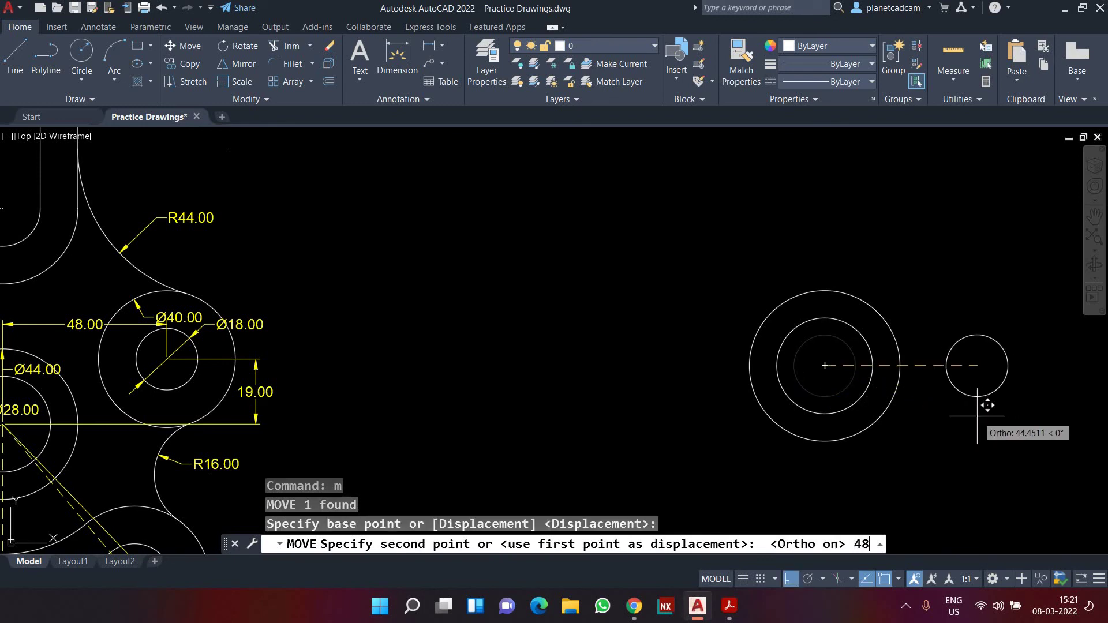
pyautogui.press('Return')
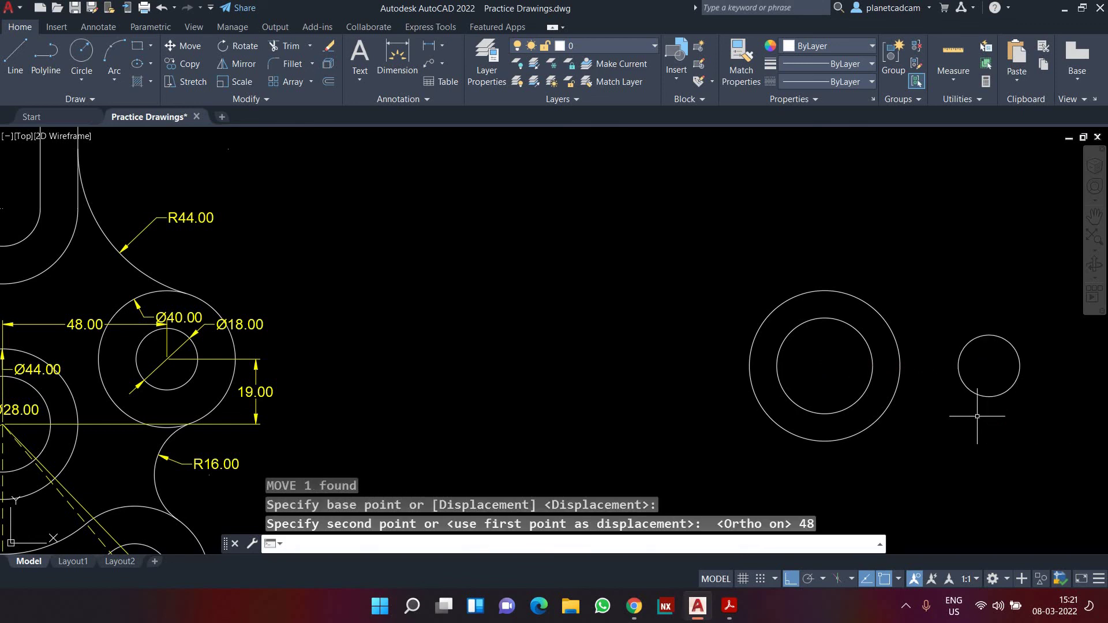
# Move the 18-diameter circle 19 units straight up from its center.
pyautogui.write('m')
pyautogui.press('Return')
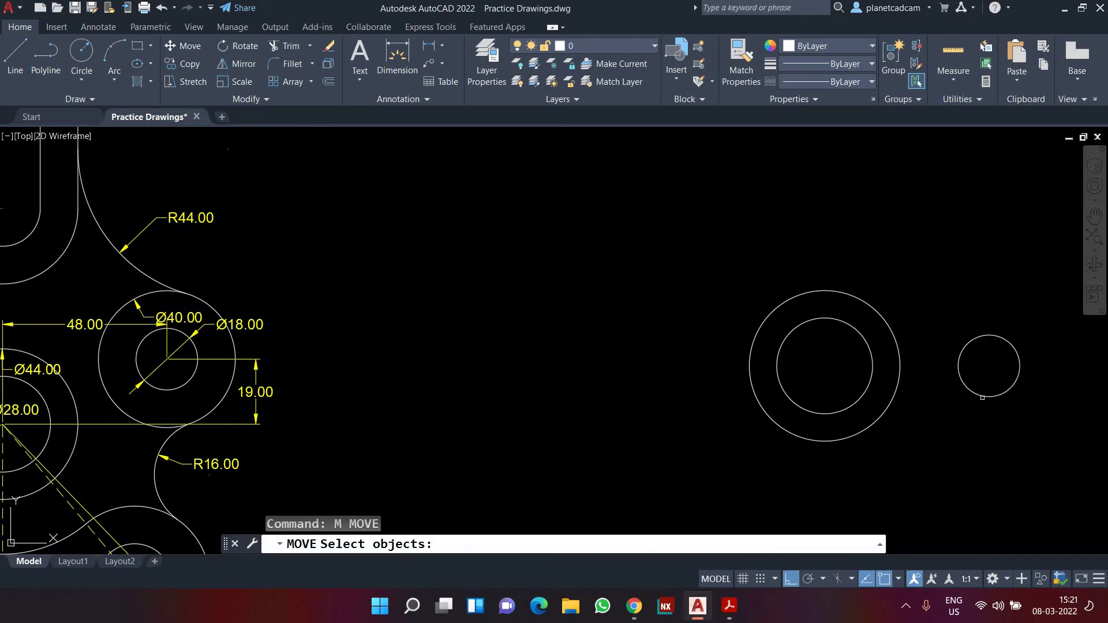
pyautogui.click(982, 397)
pyautogui.press('Return')
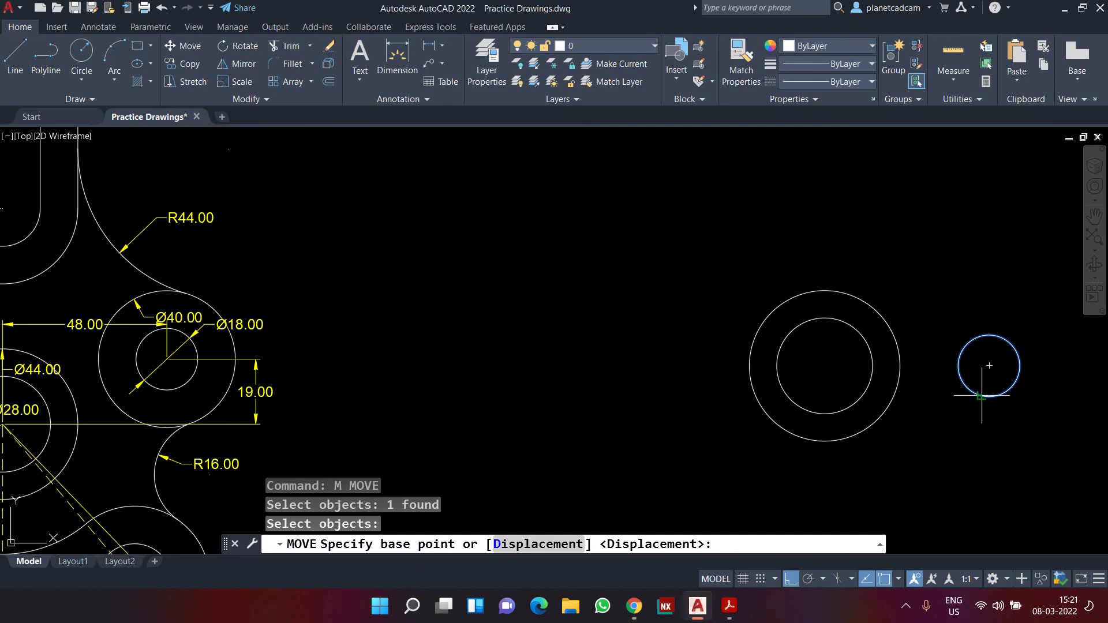
pyautogui.click(989, 365)
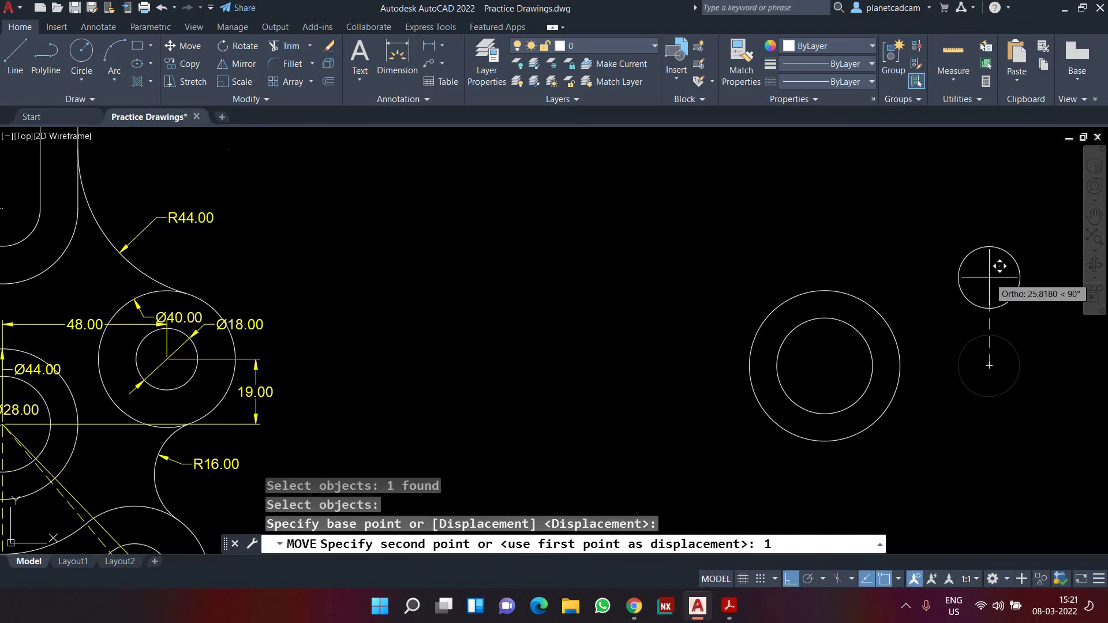
pyautogui.write('19')
pyautogui.press('Return')
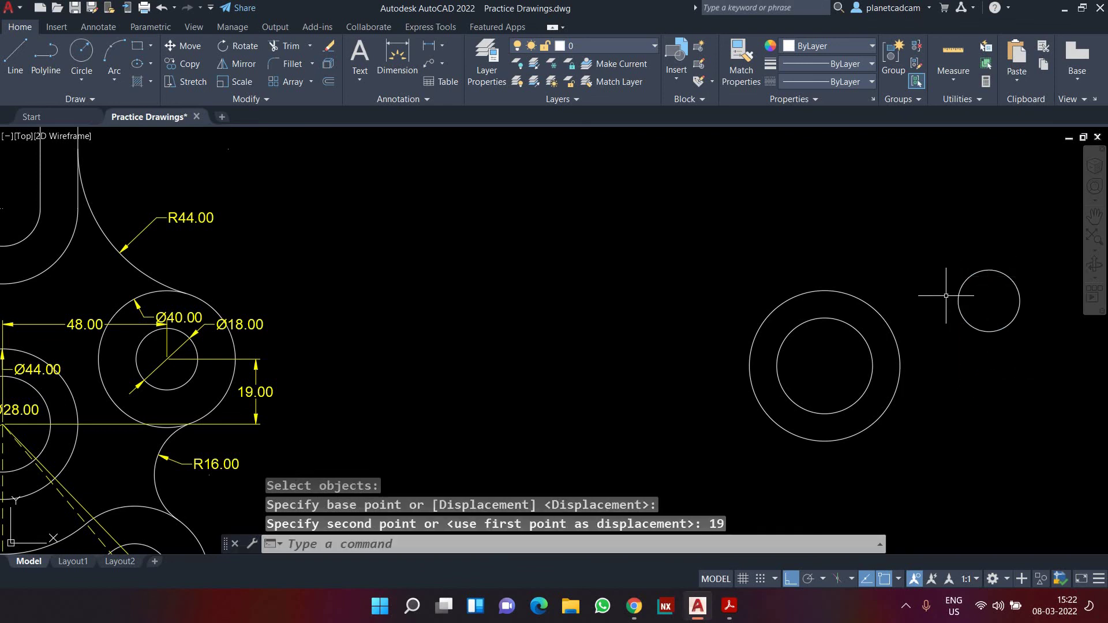
# Draw a circle of diameter 40 concentric with the moved 18-diameter circle.
pyautogui.scroll(-1, 912, 308)
pyautogui.scroll(1, 910, 309)
pyautogui.moveTo(915, 300); pyautogui.dragTo(892, 304, button='middle')
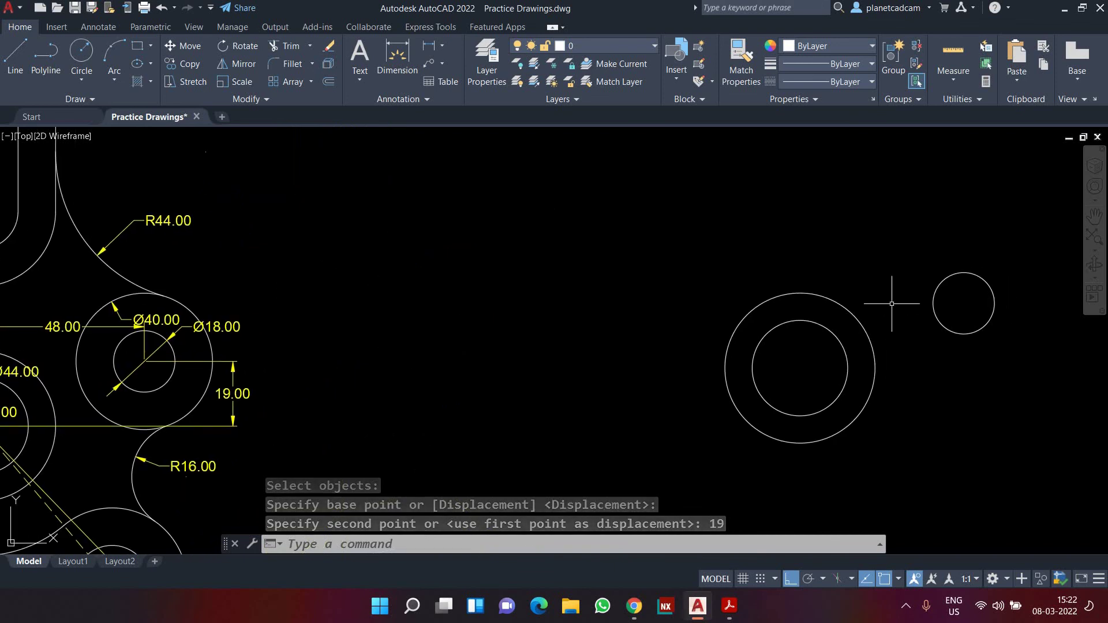
pyautogui.write('c')
pyautogui.press('Return')
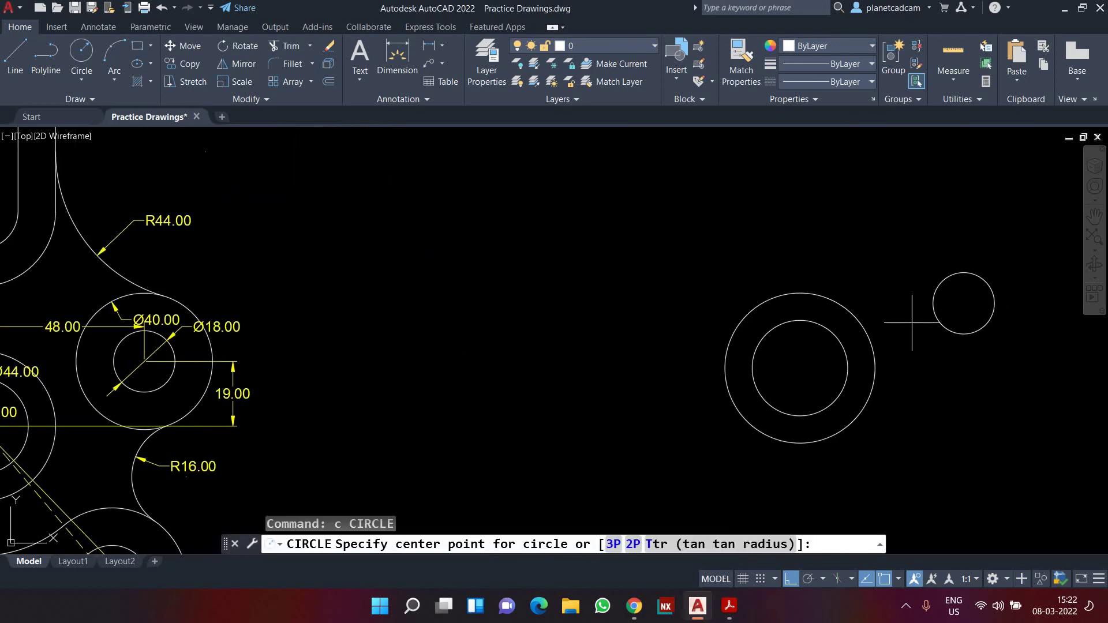
pyautogui.click(964, 304)
pyautogui.write('d')
pyautogui.press('Return')
pyautogui.write('40')
pyautogui.press('Return')
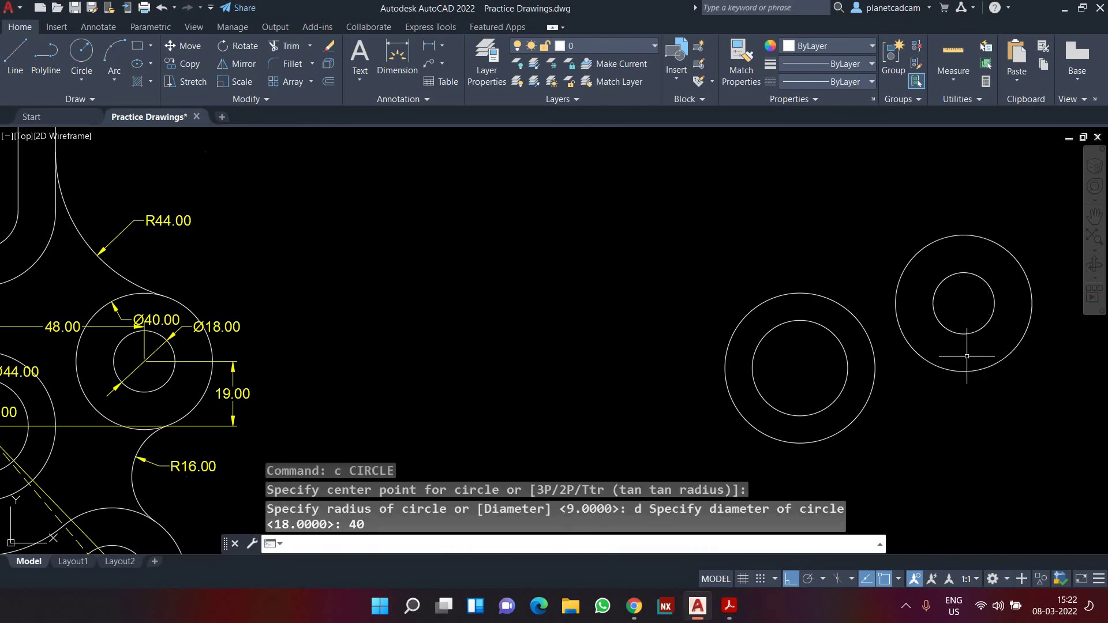
# Examine the radius and angle dimensions of the lower curved slot in the reference drawing.
pyautogui.scroll(-5, 966, 356)
pyautogui.scroll(5, 895, 364)
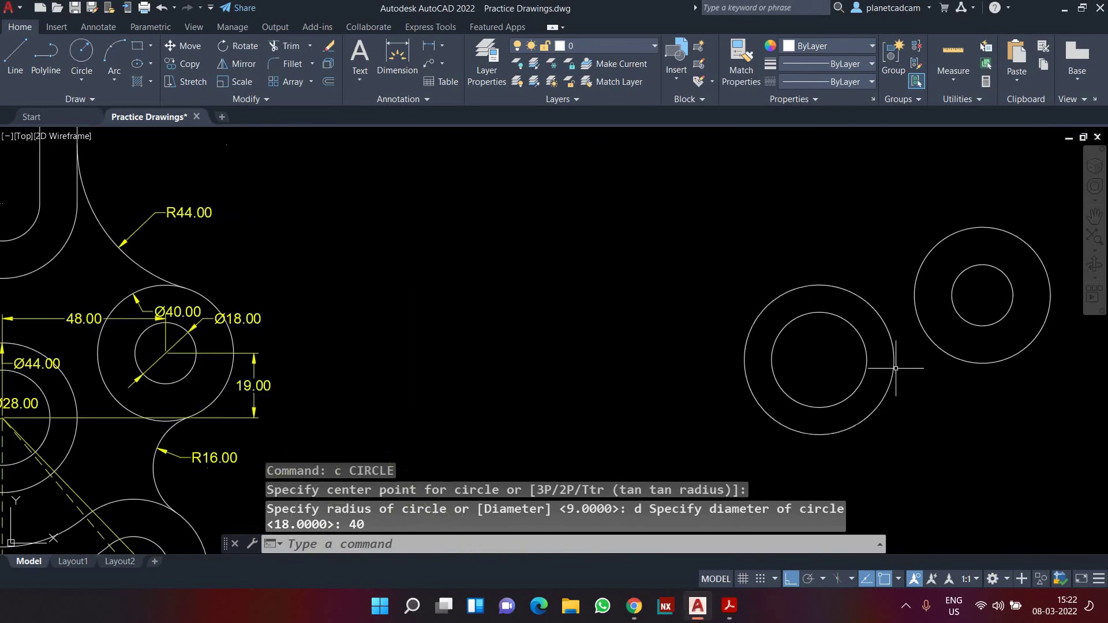
pyautogui.moveTo(317, 445)
pyautogui.mouseDown(button='middle')
pyautogui.moveTo(423, 410)
pyautogui.moveTo(456, 421)
pyautogui.mouseUp(button='middle')
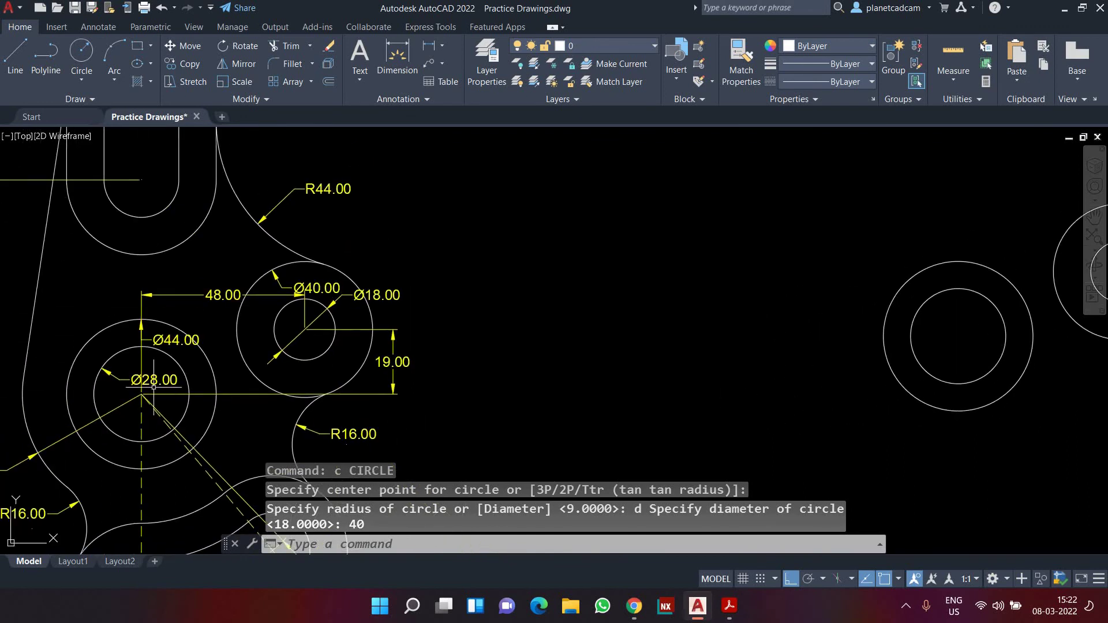
pyautogui.scroll(-2, 288, 351)
pyautogui.moveTo(284, 362)
pyautogui.mouseDown(button='middle')
pyautogui.moveTo(326, 289)
pyautogui.moveTo(316, 350)
pyautogui.moveTo(322, 341)
pyautogui.mouseUp(button='middle')
pyautogui.scroll(2, 208, 456)
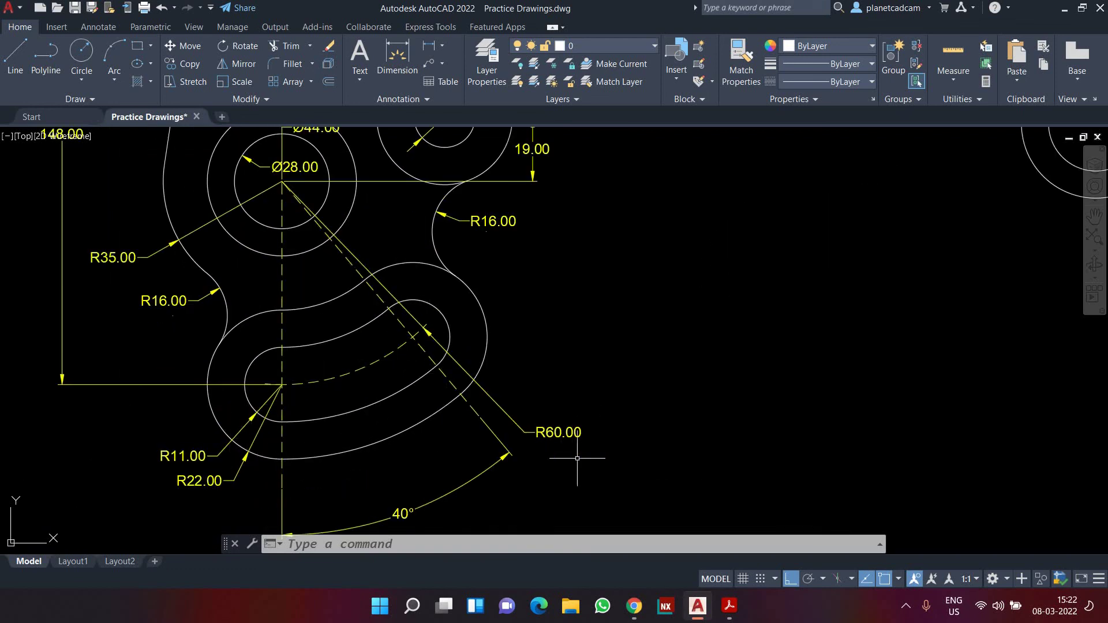
pyautogui.moveTo(577, 458); pyautogui.dragTo(642, 393, button='middle')
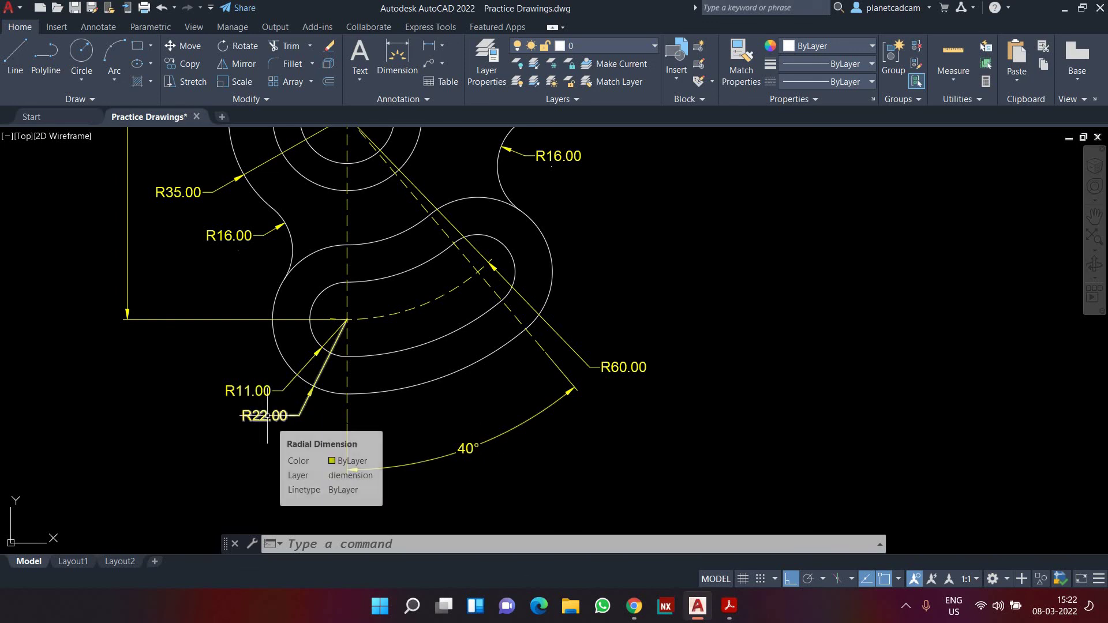
pyautogui.scroll(-2, 428, 415)
pyautogui.moveTo(756, 423); pyautogui.dragTo(610, 494, button='middle')
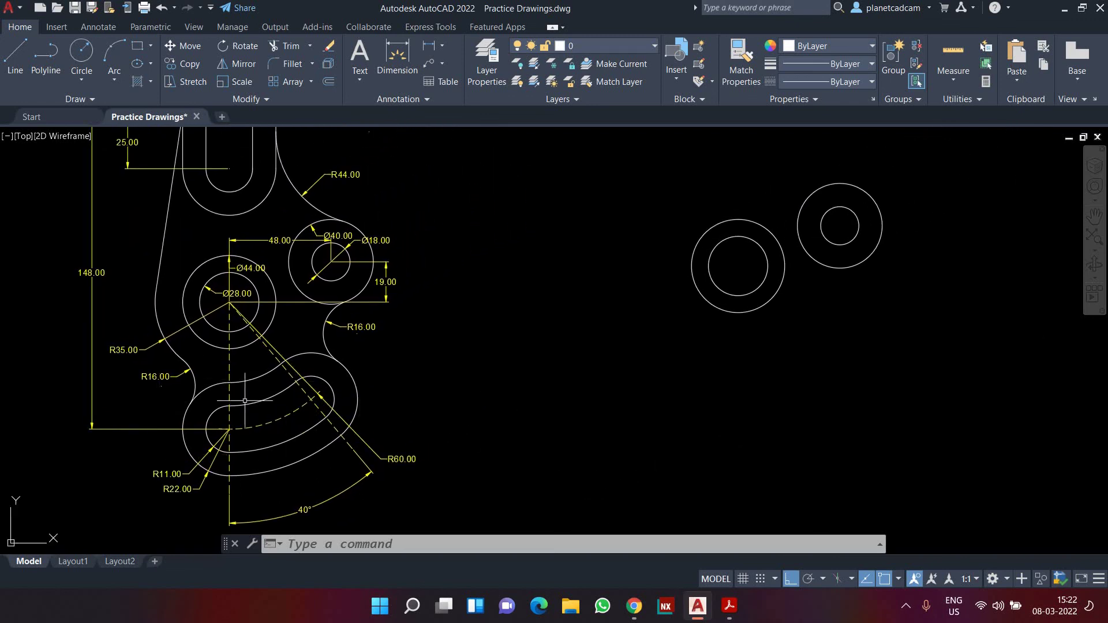
# Draw a construction circle of radius 60 concentric with the 28 and 44 diameter circles.
pyautogui.write('c')
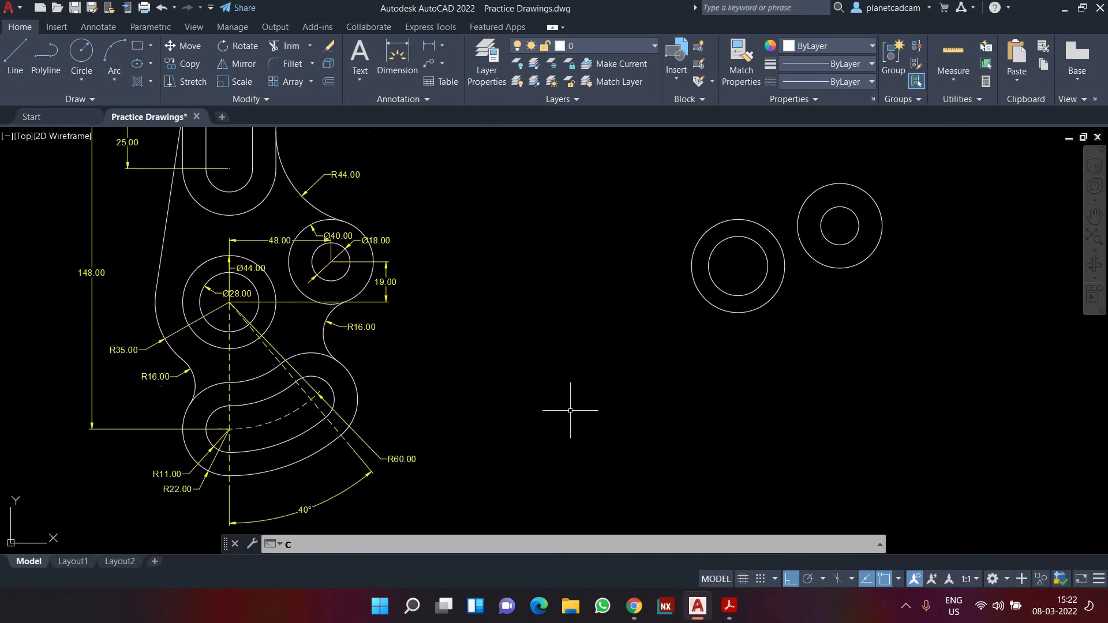
pyautogui.press('Return')
pyautogui.click(738, 266)
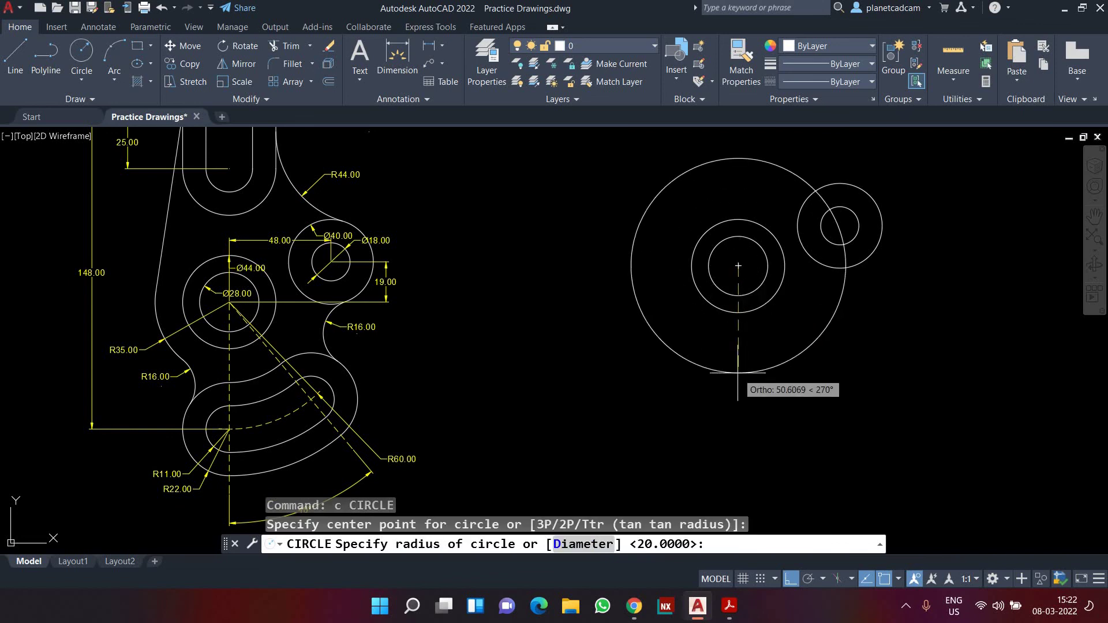
pyautogui.press('Return')
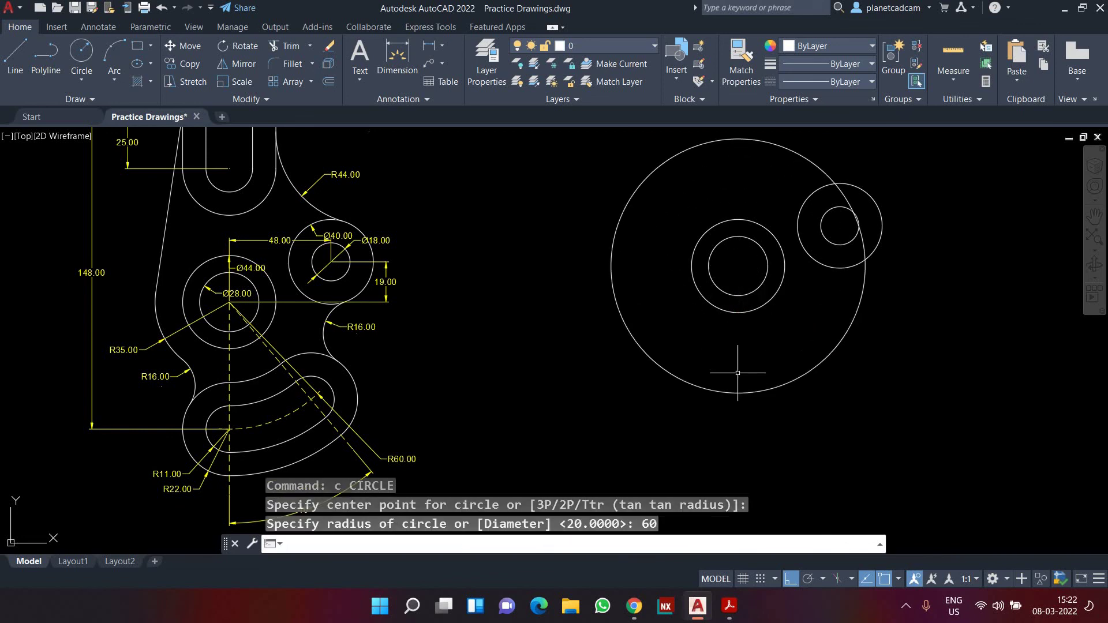
# Draw a vertical line from the center of the concentric circles down to the lowest point of the 60-radius circle.
pyautogui.write('l')
pyautogui.press('Return')
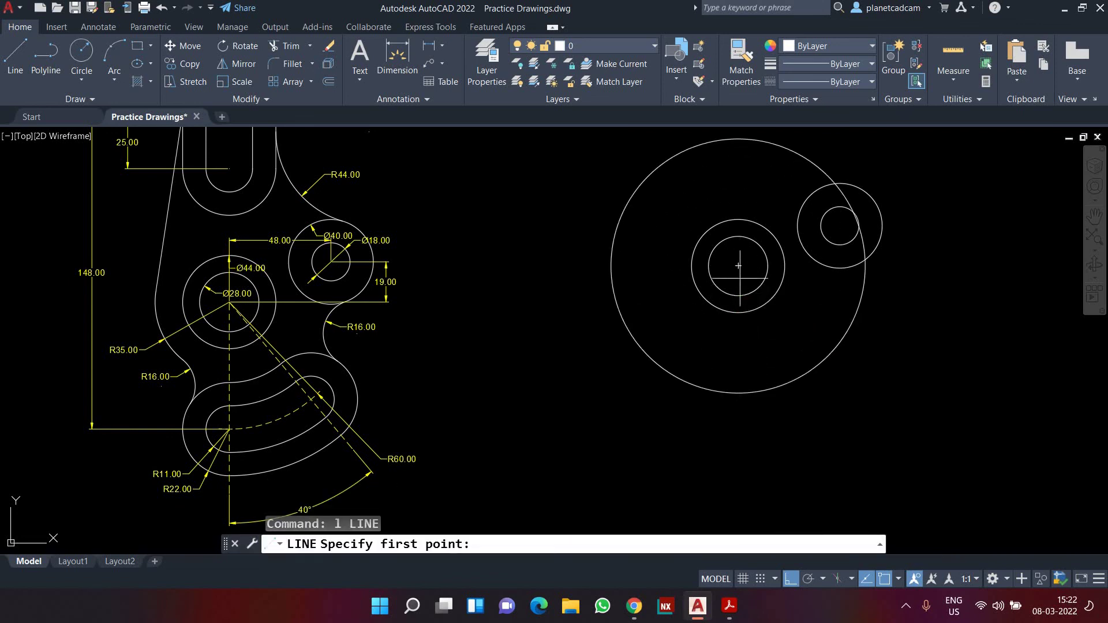
pyautogui.click(738, 265)
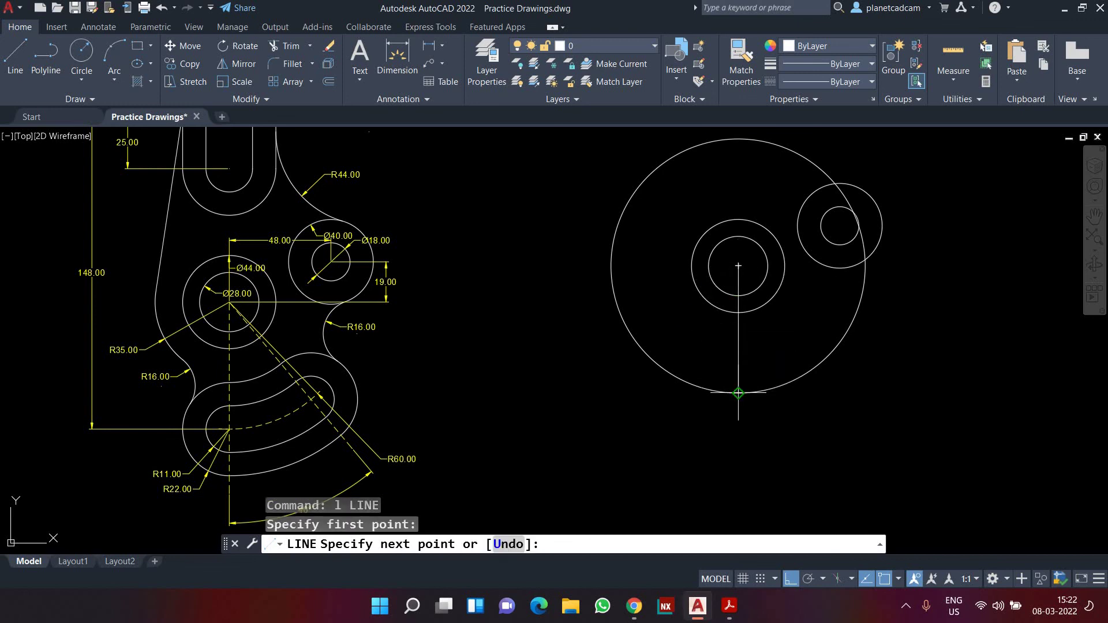
pyautogui.press('Escape')
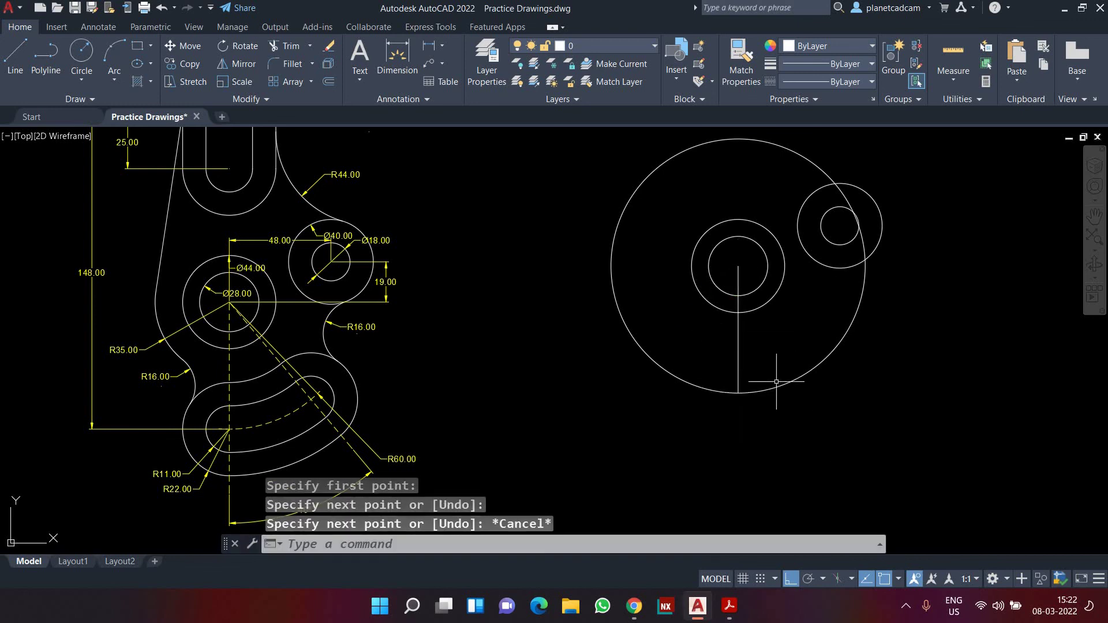
# Rotate a copy of the vertical line by 40 degrees about the center of the concentric circles, keeping the original.
pyautogui.write('ro')
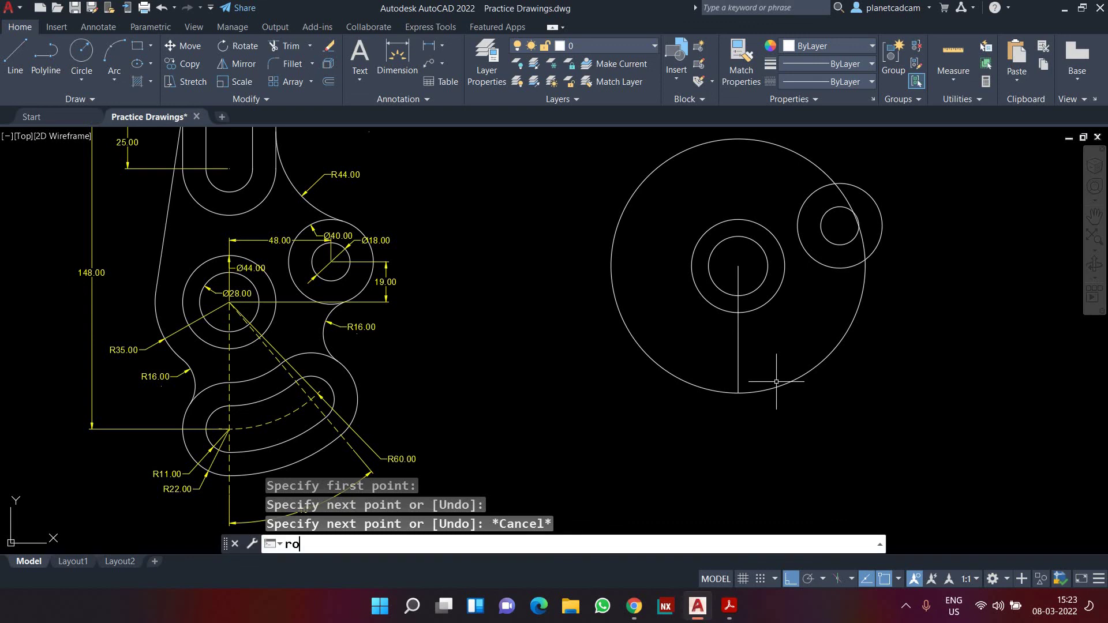
pyautogui.press('Return')
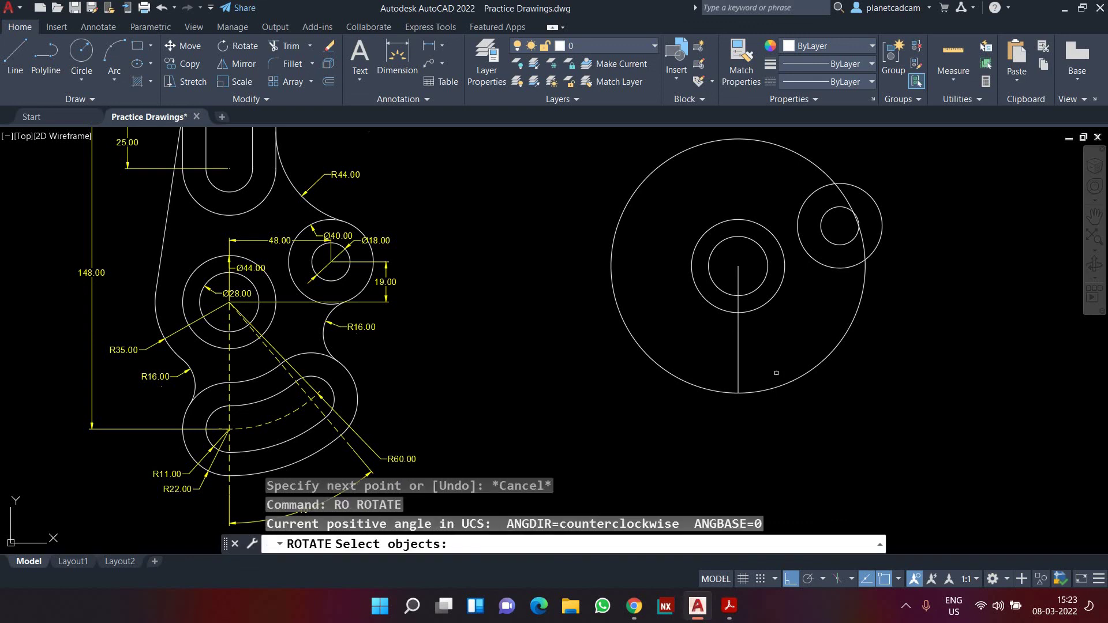
pyautogui.click(739, 344)
pyautogui.press('Return')
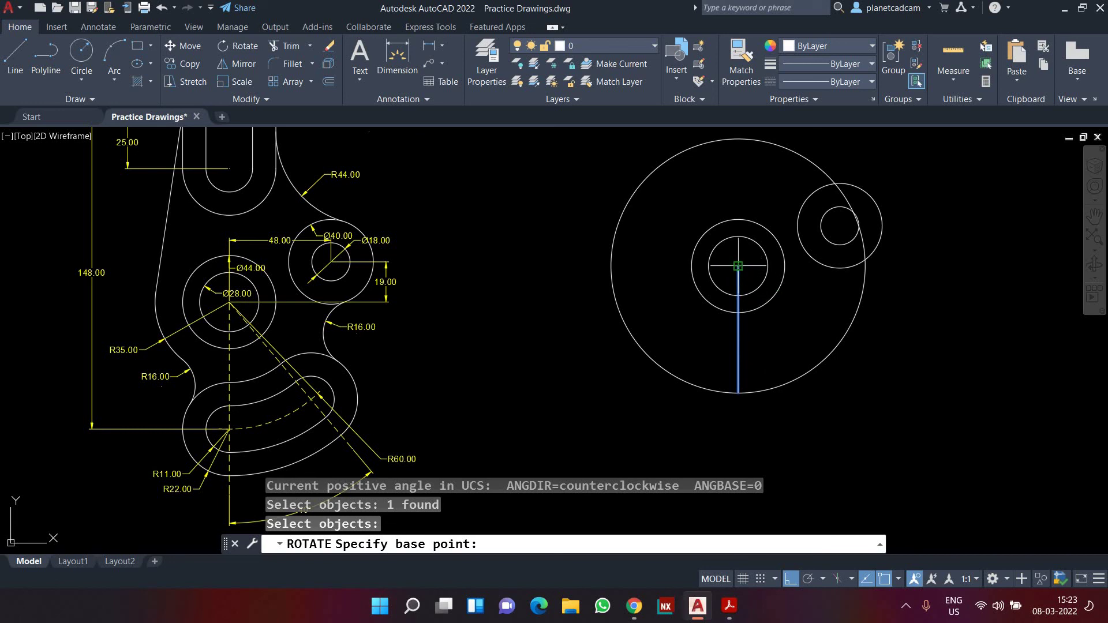
pyautogui.moveTo(738, 266); pyautogui.dragTo(710, 294, button='middle')
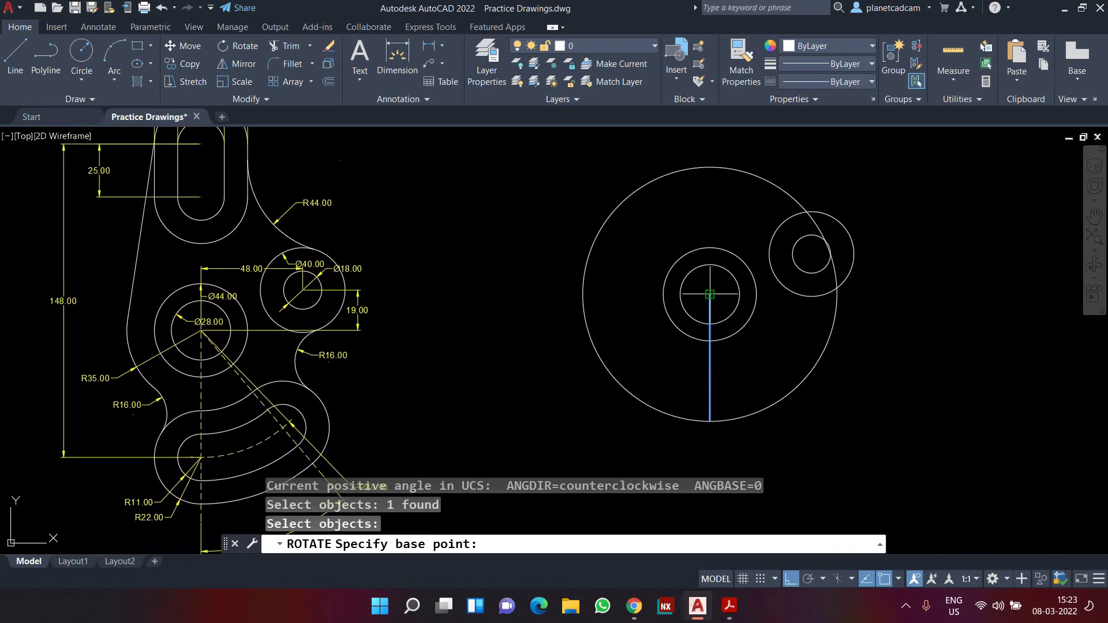
pyautogui.click(709, 294)
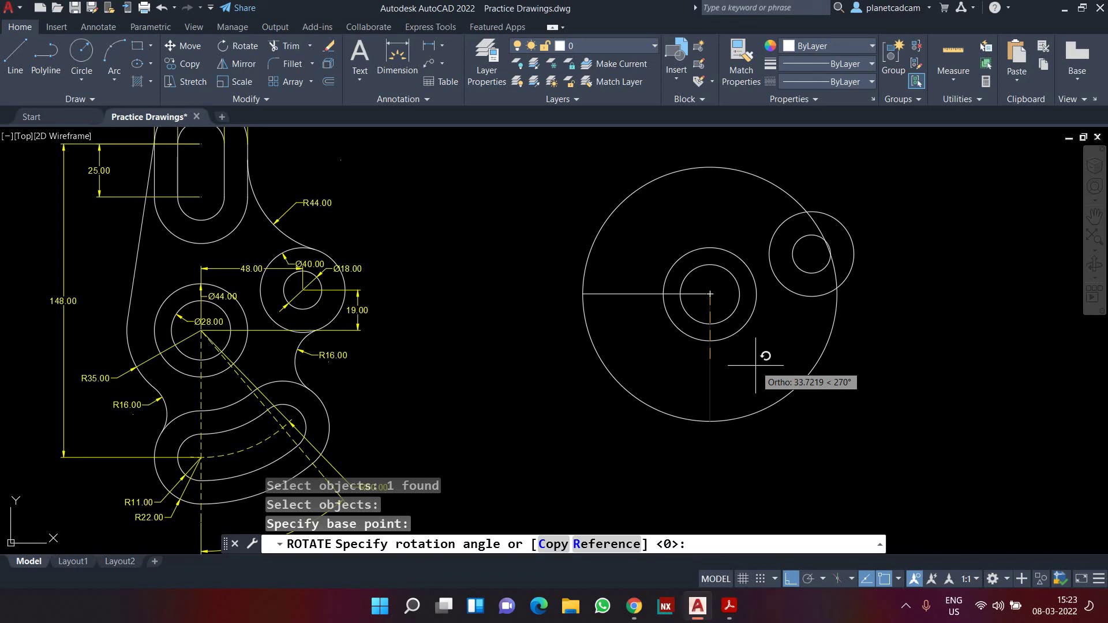
pyautogui.moveTo(420, 400)
pyautogui.mouseDown(button='middle')
pyautogui.moveTo(441, 322)
pyautogui.moveTo(411, 362)
pyautogui.mouseUp(button='middle')
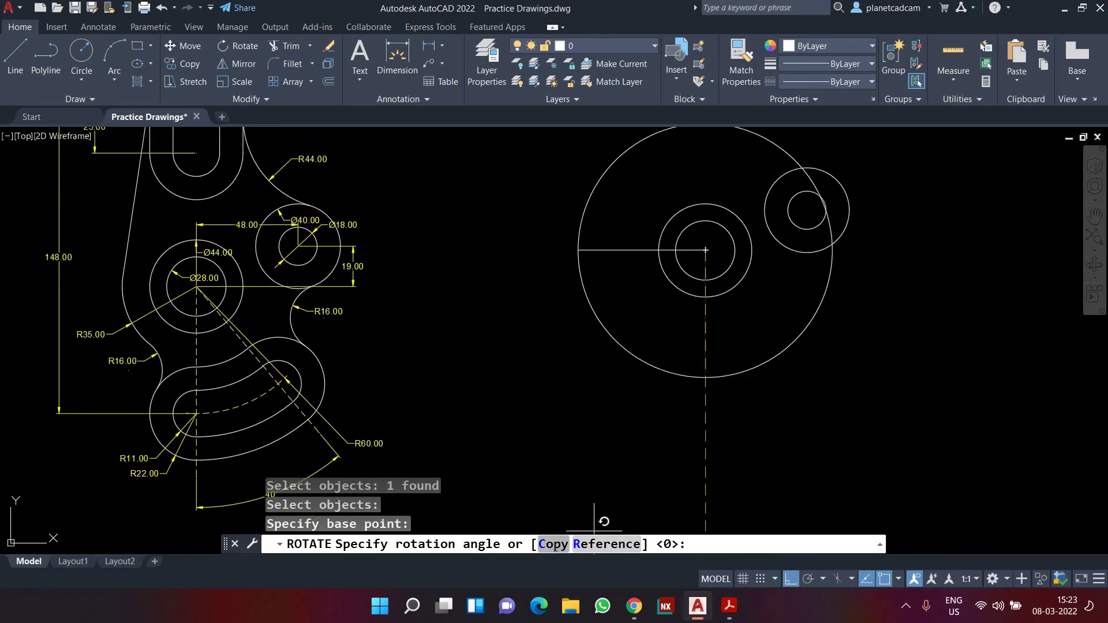
pyautogui.click(553, 544)
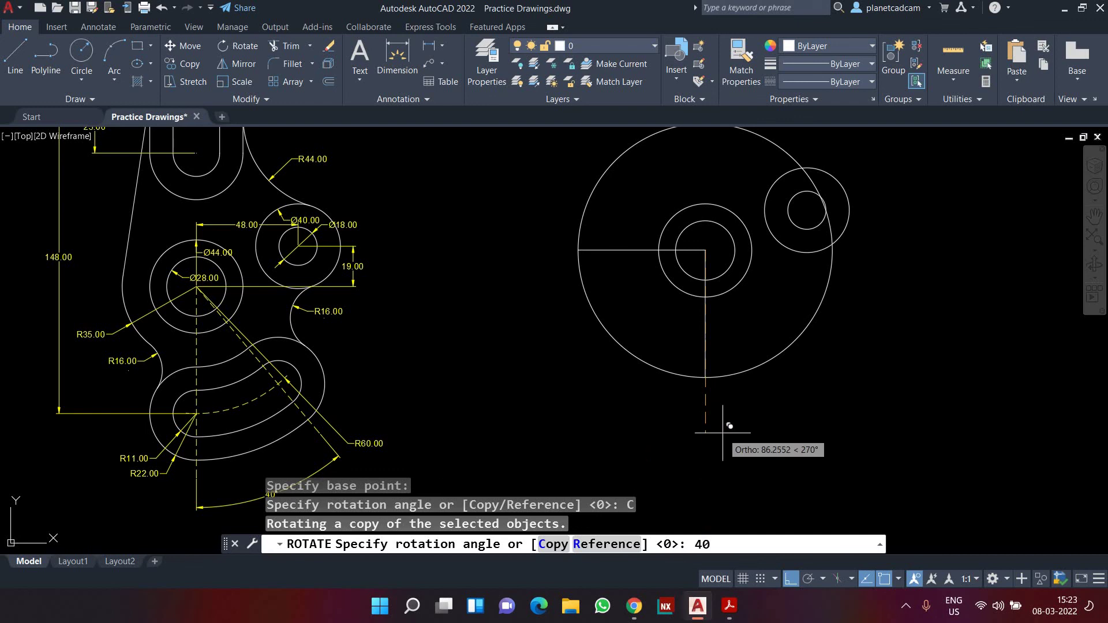
pyautogui.press('Return')
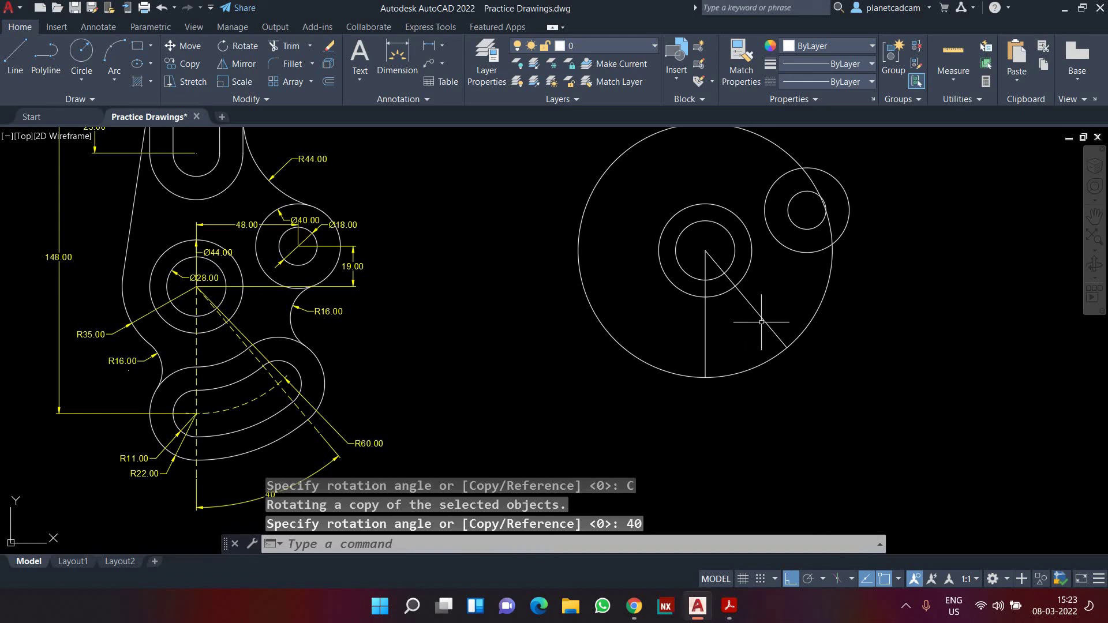
# Trim away the 60-radius circle outside the two radial lines, leaving only the arc between their ends.
pyautogui.write('tr')
pyautogui.press('Return')
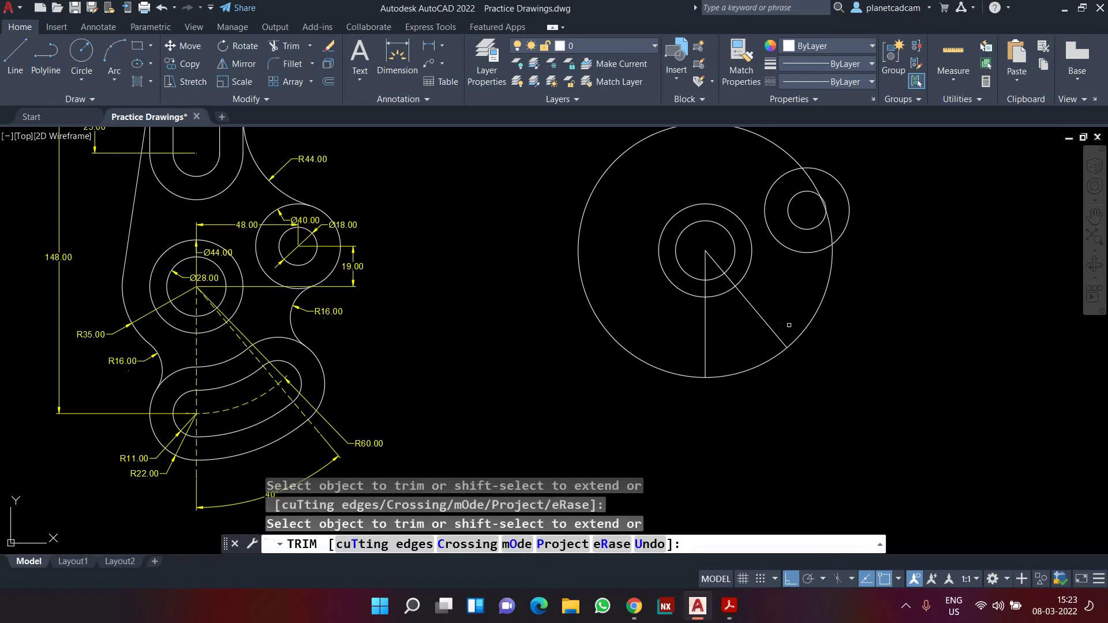
pyautogui.click(801, 329)
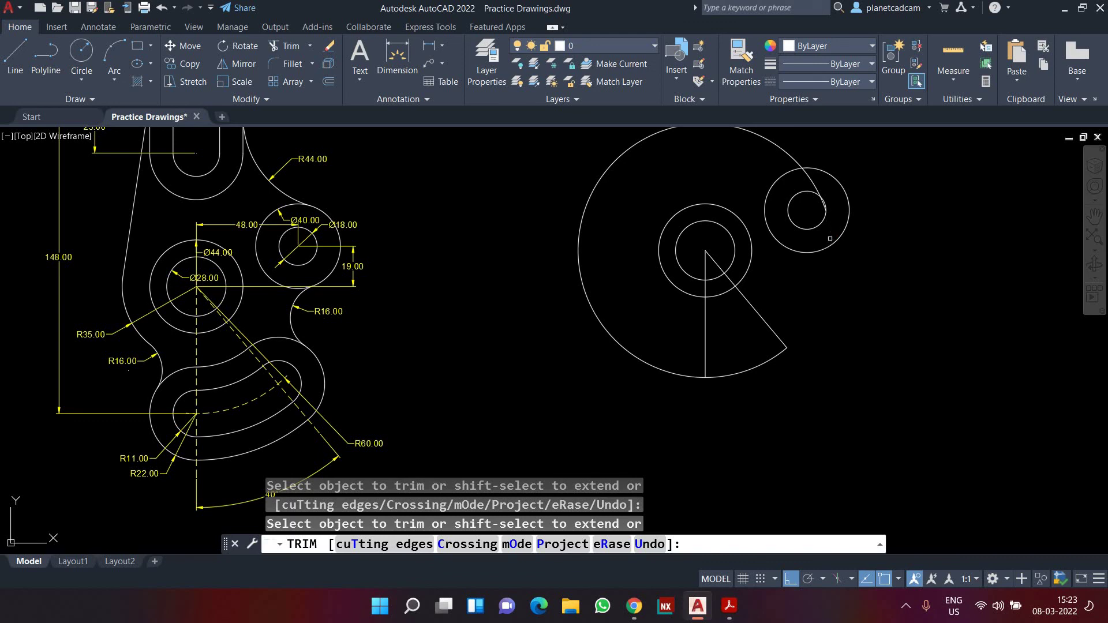
pyautogui.scroll(5, 821, 203)
pyautogui.scroll(-1, 816, 271)
pyautogui.click(819, 201)
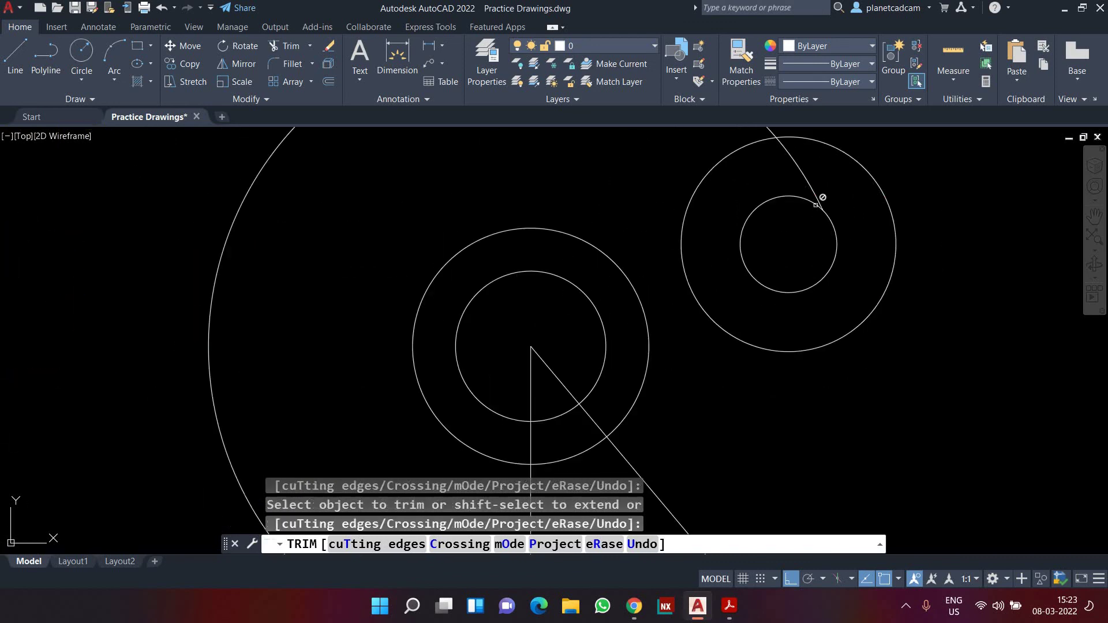
pyautogui.click(818, 196)
pyautogui.scroll(-2, 818, 196)
pyautogui.click(779, 159)
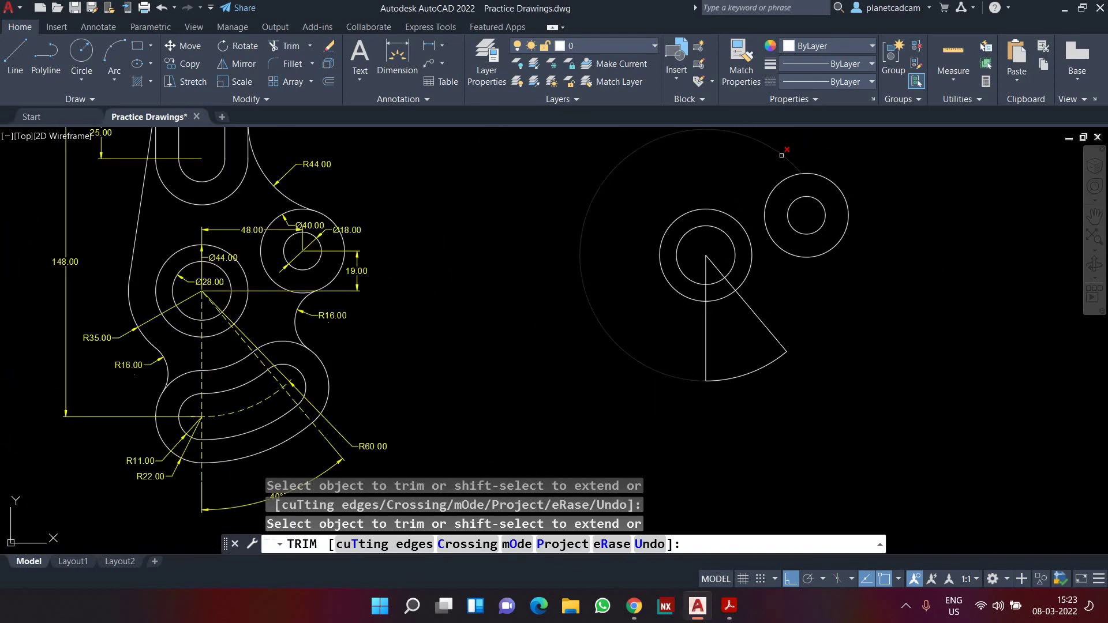
pyautogui.press('Escape')
# Delete the vertical and the angled construction lines running from the circle center to the arc.
pyautogui.click(790, 317)
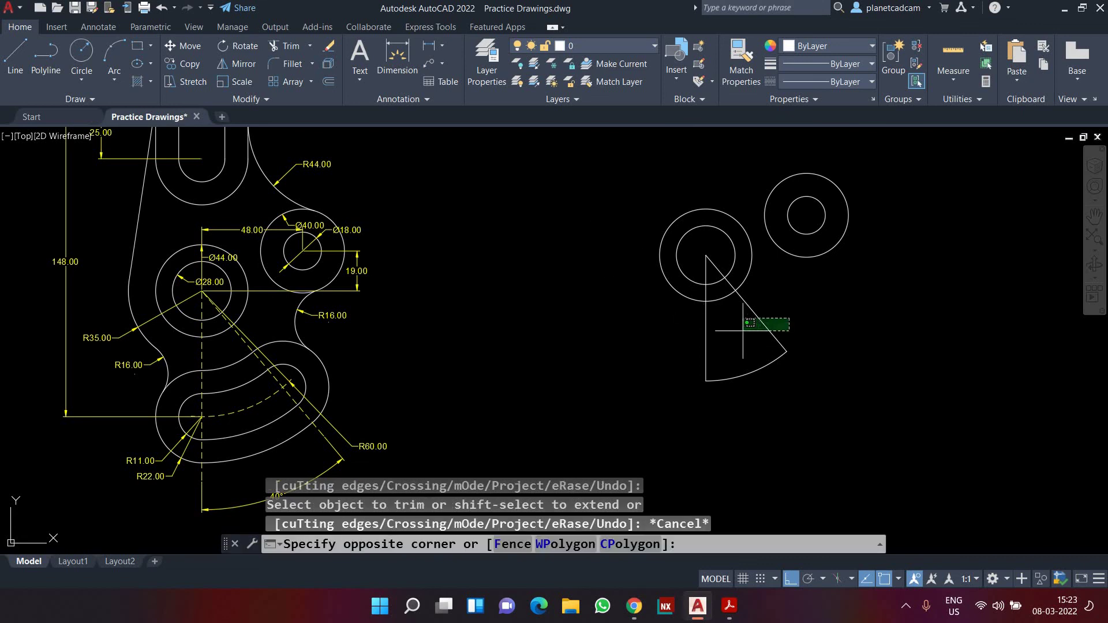
pyautogui.click(741, 329)
pyautogui.click(713, 336)
pyautogui.click(684, 346)
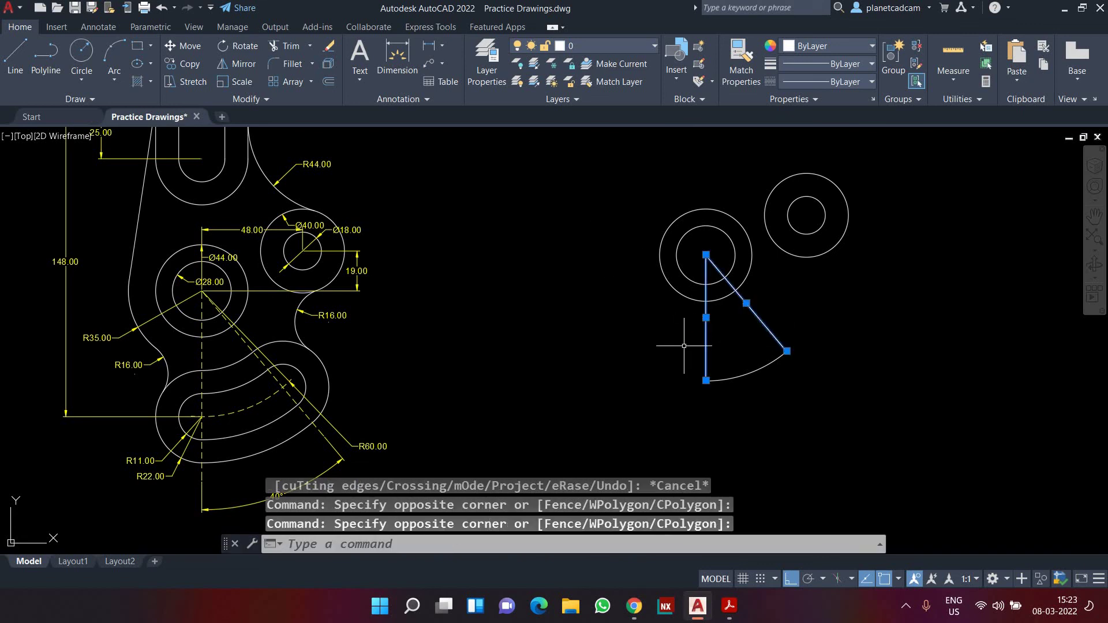
pyautogui.press('Delete')
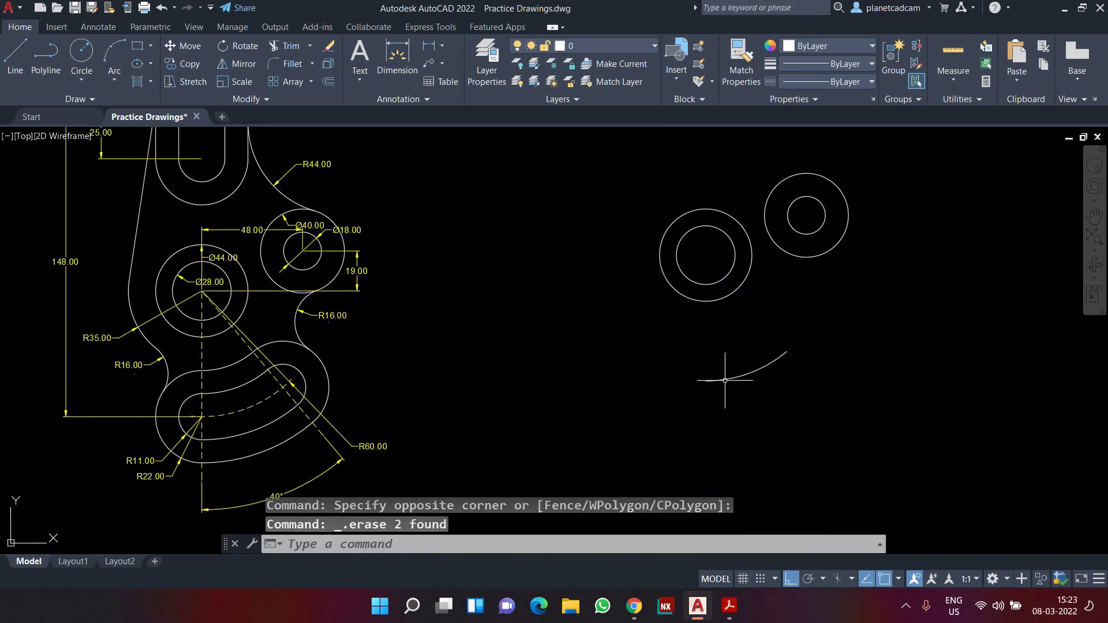
# Offset the 60-radius arc by 11 units to both its inner and outer side.
pyautogui.scroll(2, 231, 427)
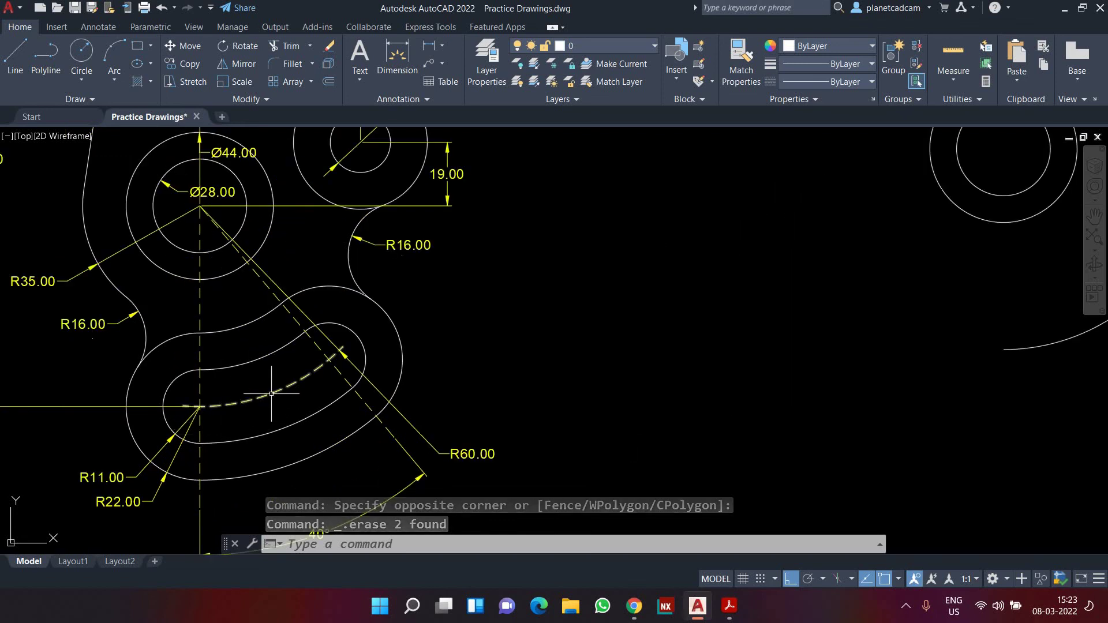
pyautogui.moveTo(606, 385)
pyautogui.mouseDown(button='middle')
pyautogui.moveTo(502, 406)
pyautogui.moveTo(635, 348)
pyautogui.mouseUp(button='middle')
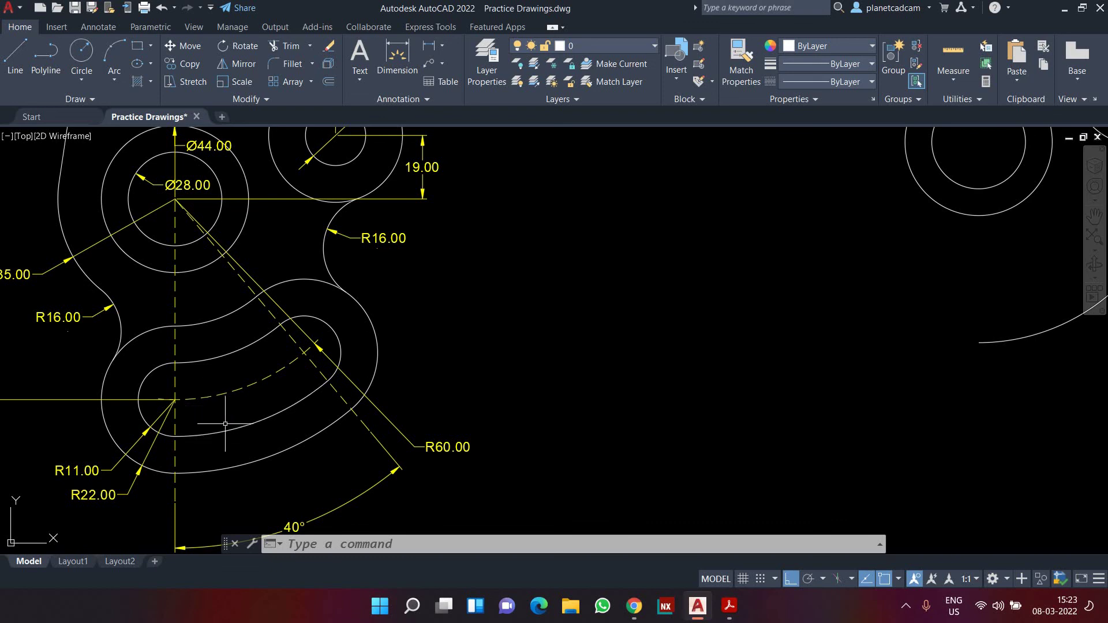
pyautogui.moveTo(815, 358); pyautogui.dragTo(649, 430, button='middle')
pyautogui.write('o')
pyautogui.press('Return')
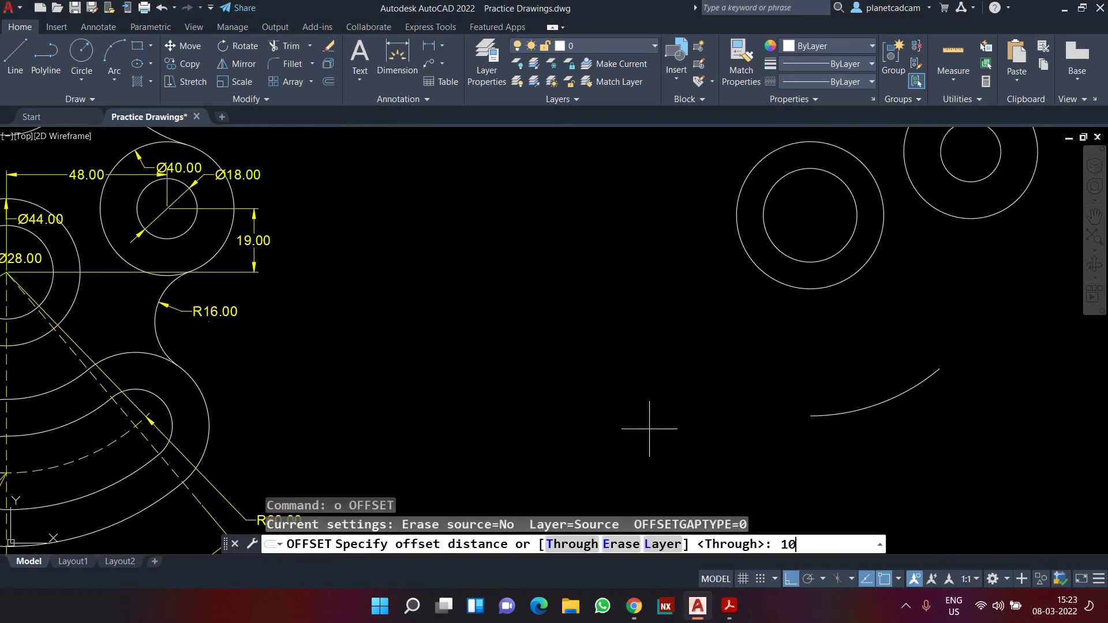
pyautogui.write('11')
pyautogui.press('Return')
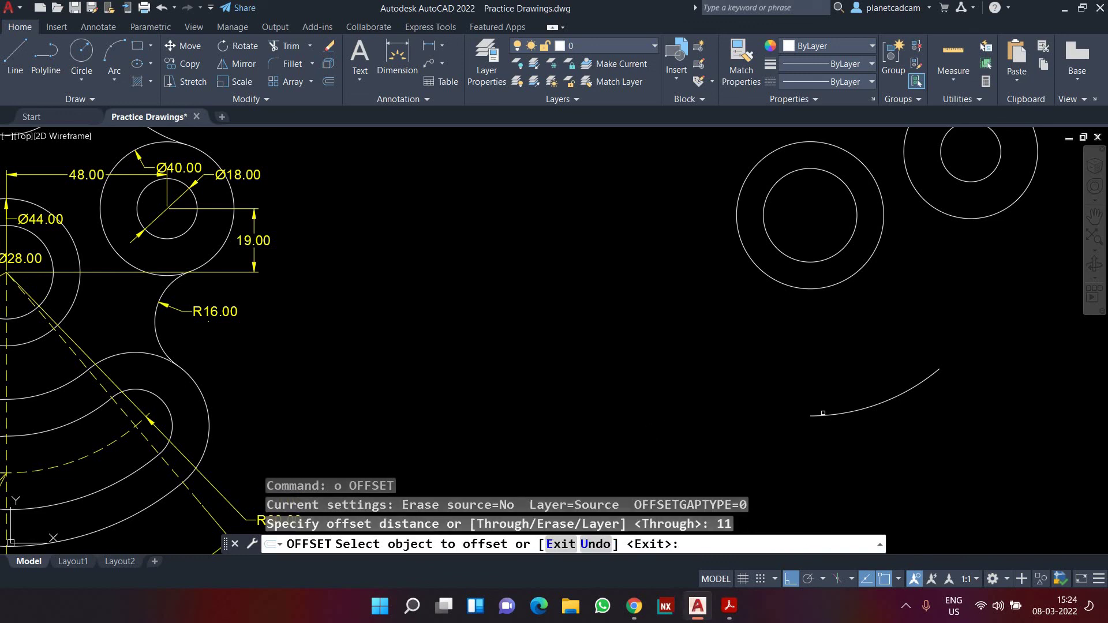
pyautogui.click(825, 415)
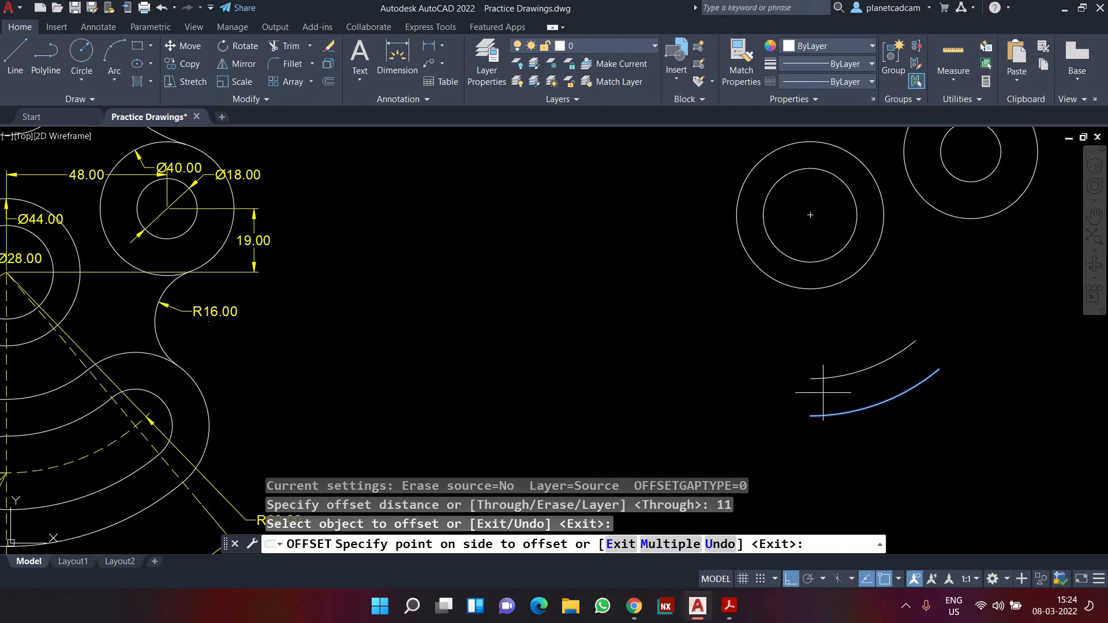
pyautogui.click(823, 392)
pyautogui.click(827, 412)
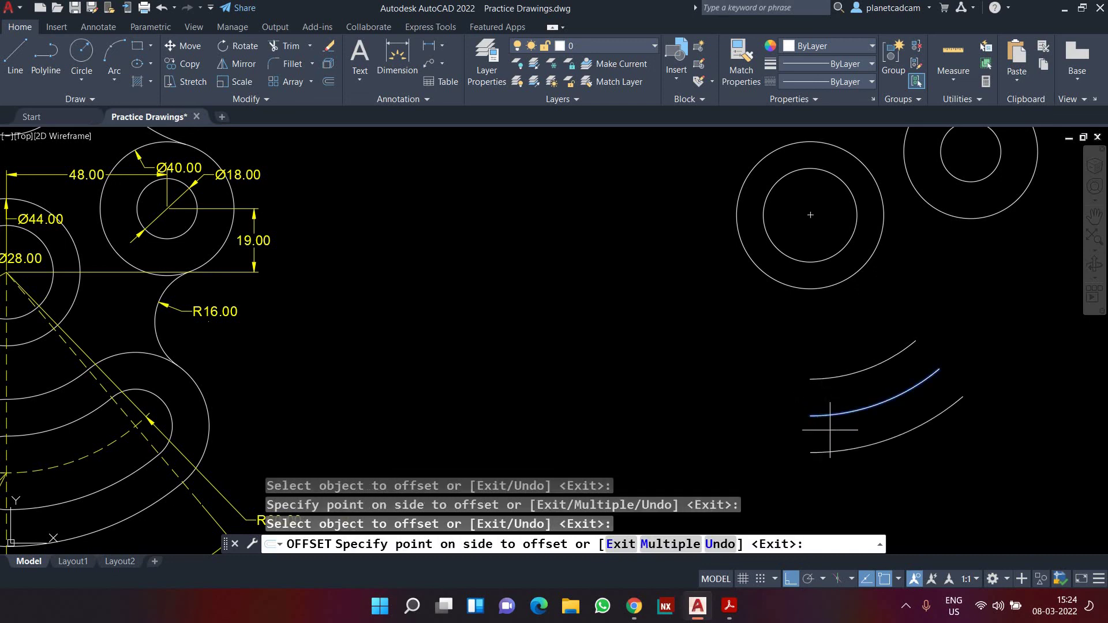
pyautogui.click(846, 466)
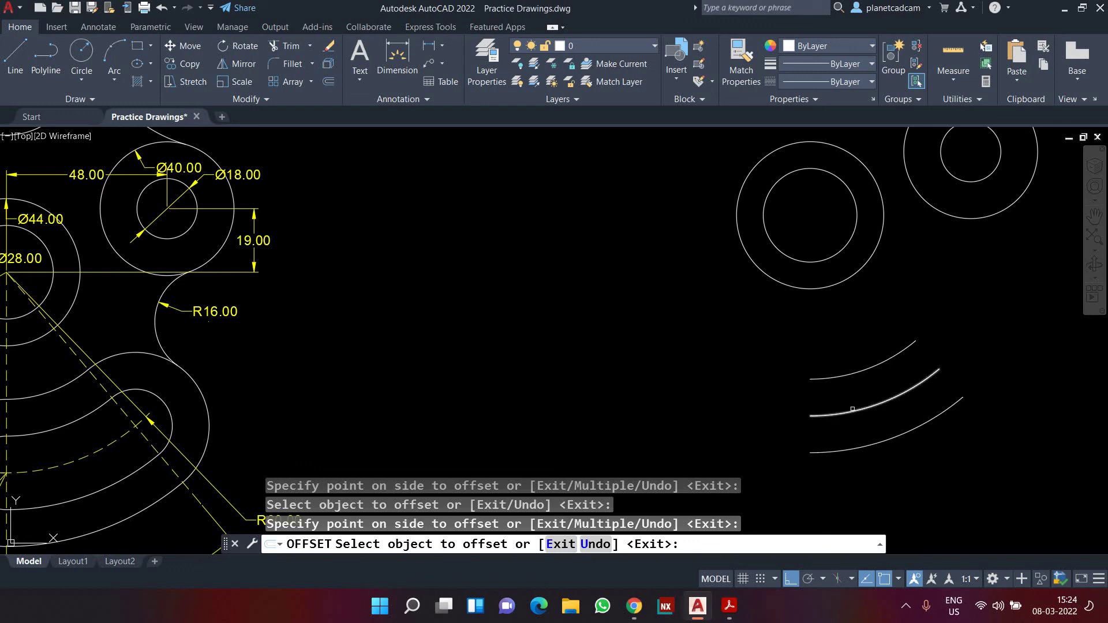
pyautogui.press('Escape')
# Draw a circle of radius 11 centered on each end of the middle arc.
pyautogui.write('c')
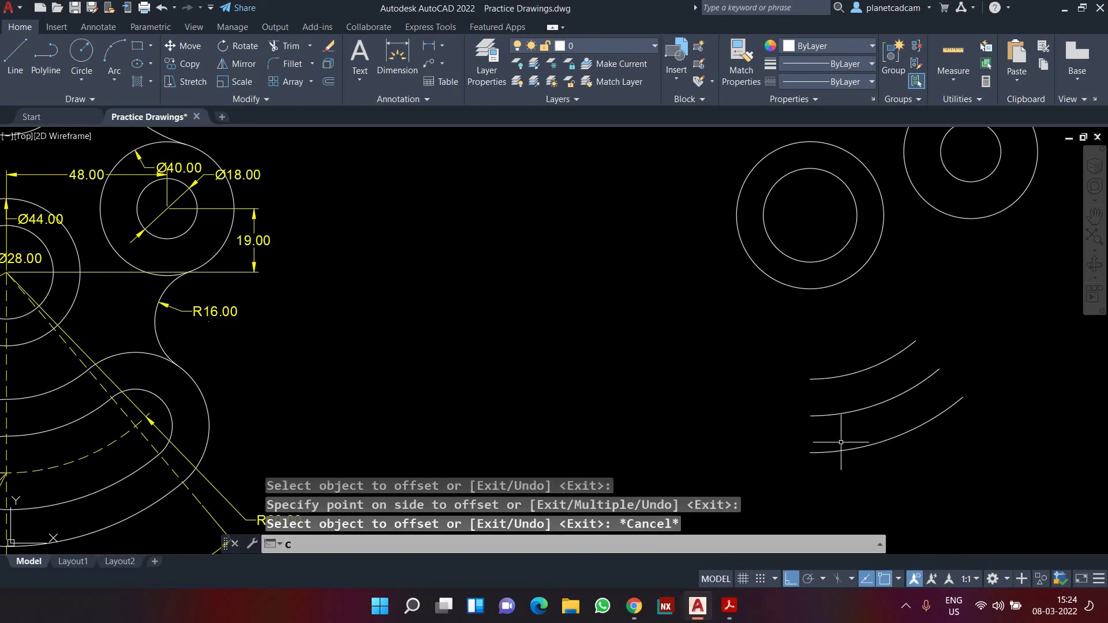
pyautogui.press('Return')
pyautogui.click(810, 416)
pyautogui.write('11')
pyautogui.press('Return')
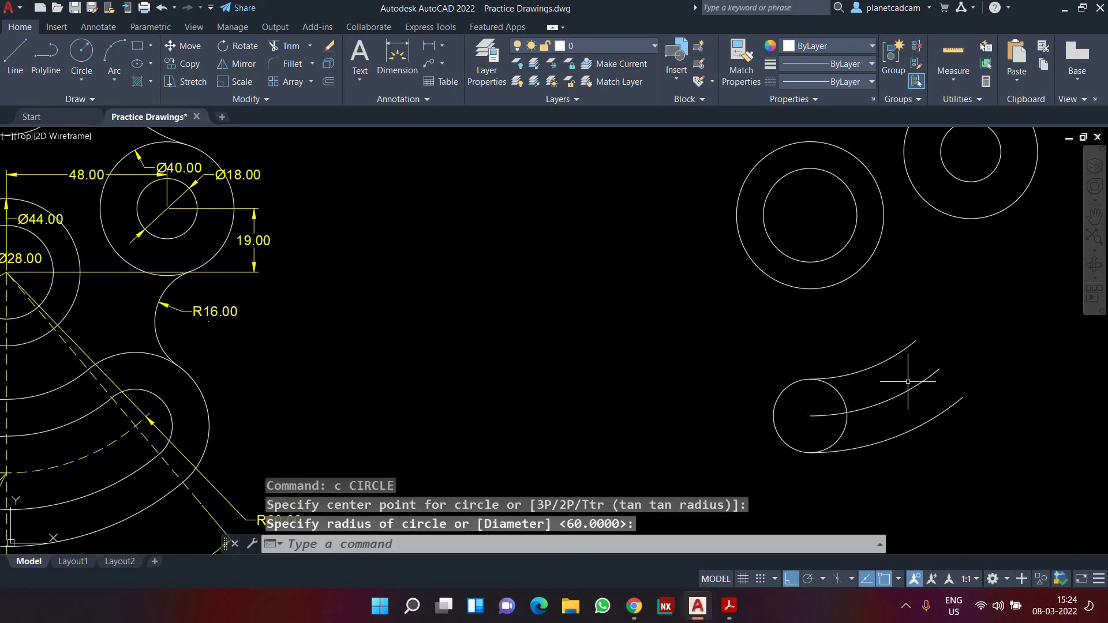
pyautogui.press('Return')
pyautogui.click(940, 368)
pyautogui.click(920, 341)
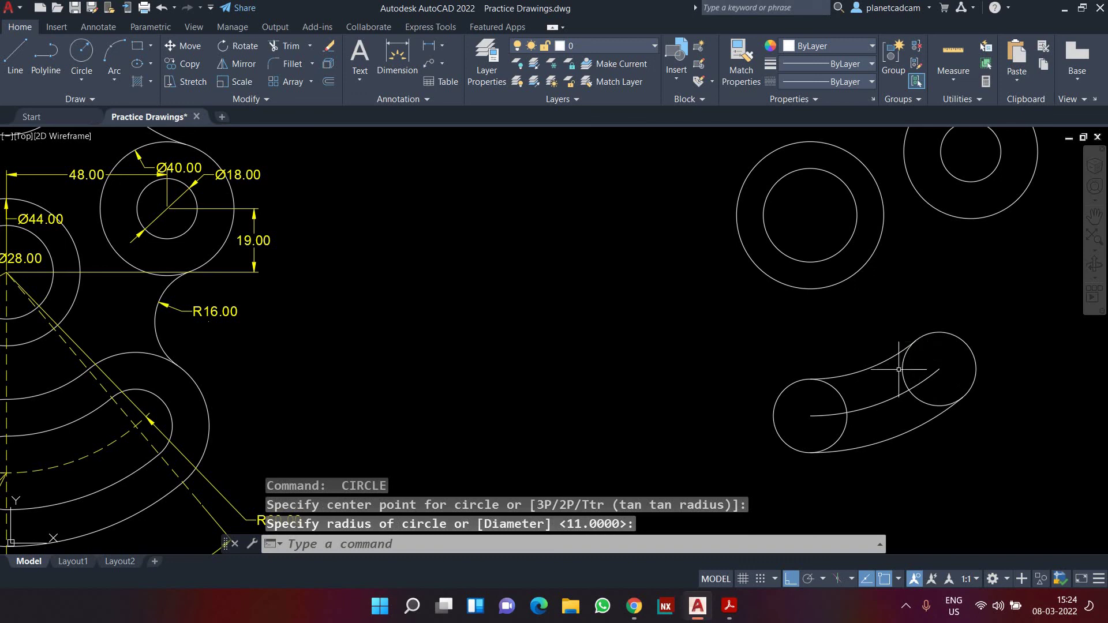
# Delete the middle arc and trim the inner halves of both end circles to form the closed slot outline.
pyautogui.click(886, 388)
pyautogui.press('Delete')
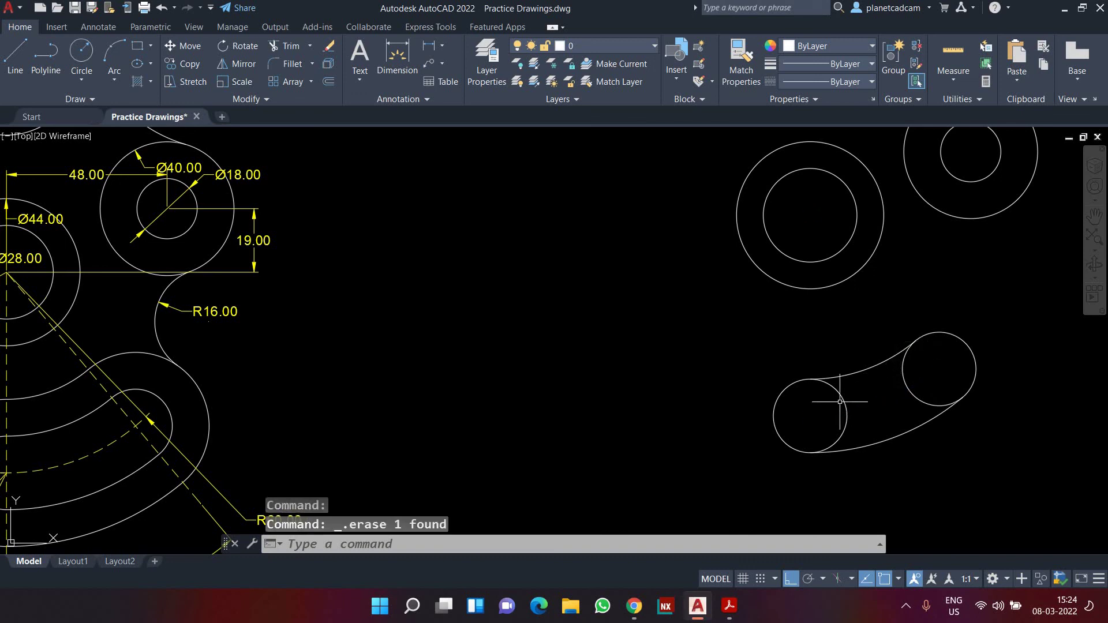
pyautogui.write('tr')
pyautogui.press('Return')
pyautogui.click(842, 399)
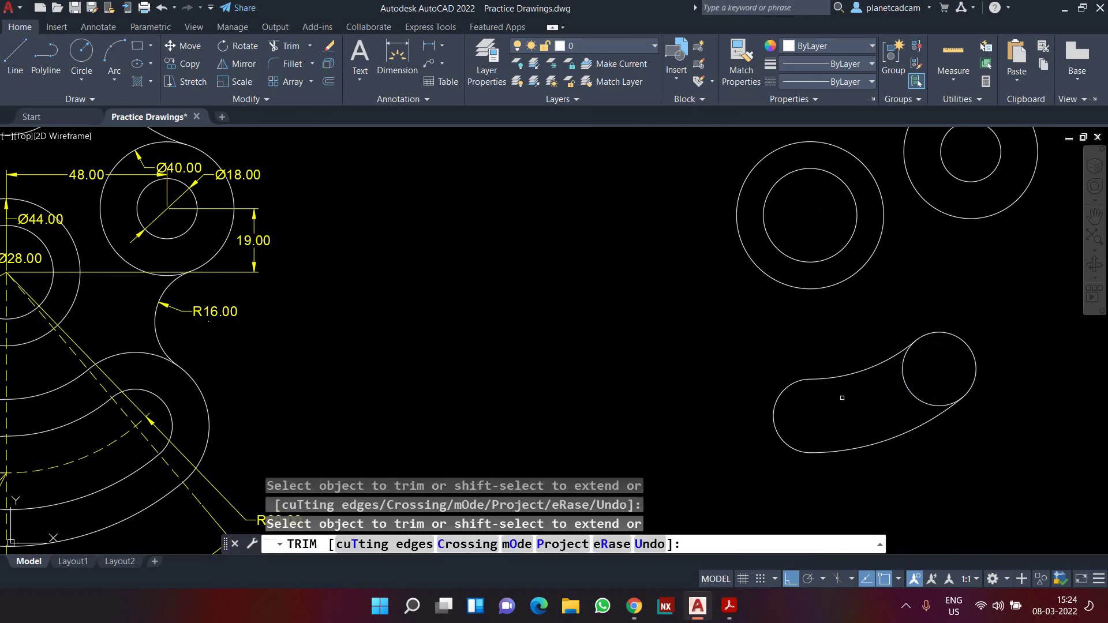
pyautogui.press('Escape')
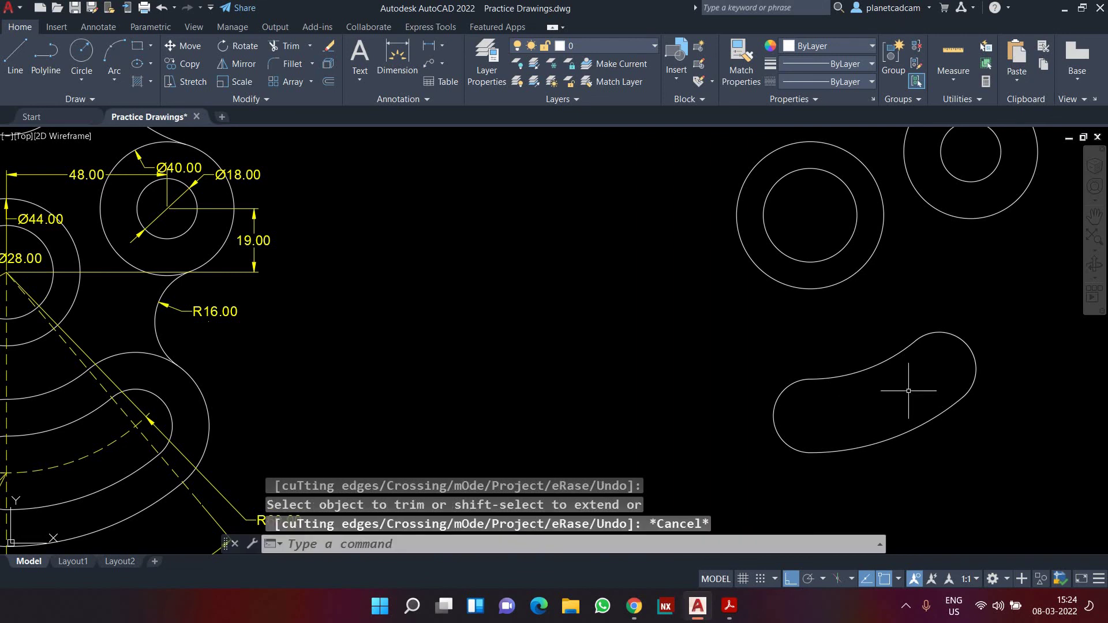
pyautogui.scroll(-2, 776, 441)
pyautogui.moveTo(695, 439); pyautogui.dragTo(763, 395, button='middle')
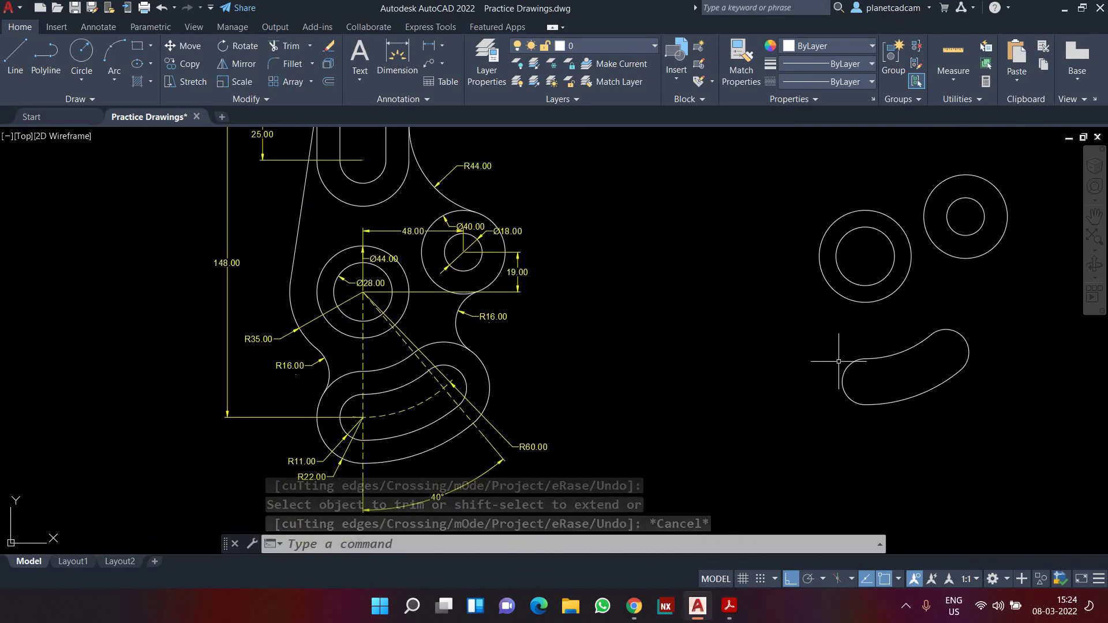
# Join the four arcs of the curved slot outline into a single polyline.
pyautogui.scroll(2, 839, 362)
pyautogui.moveTo(870, 366); pyautogui.dragTo(806, 365, button='middle')
pyautogui.scroll(-2, 805, 370)
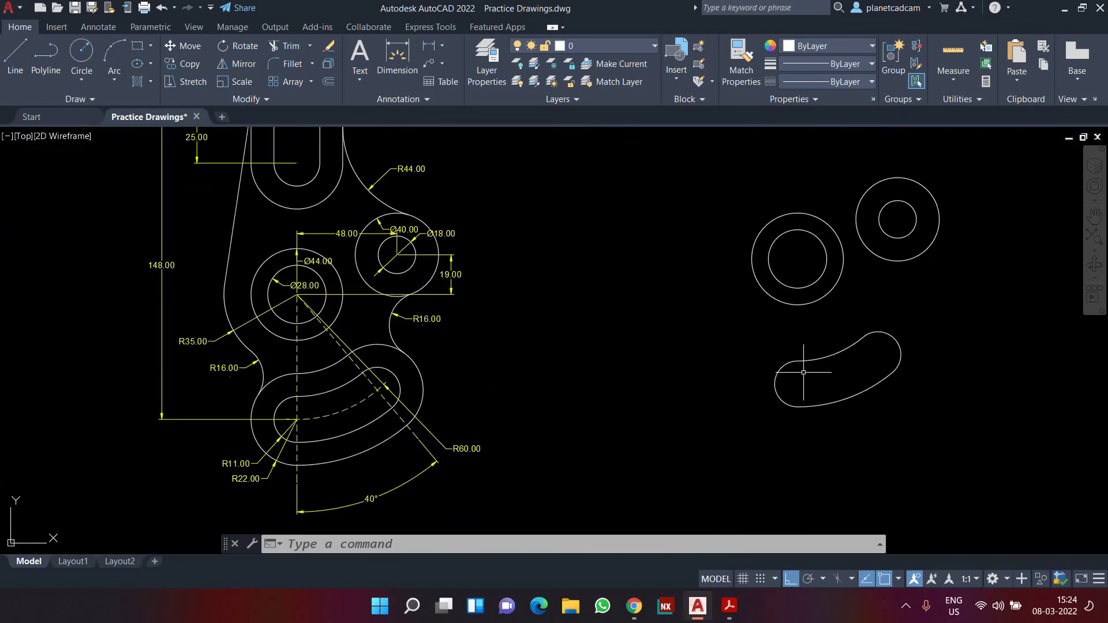
pyautogui.write('j')
pyautogui.press('Return')
pyautogui.click(942, 445)
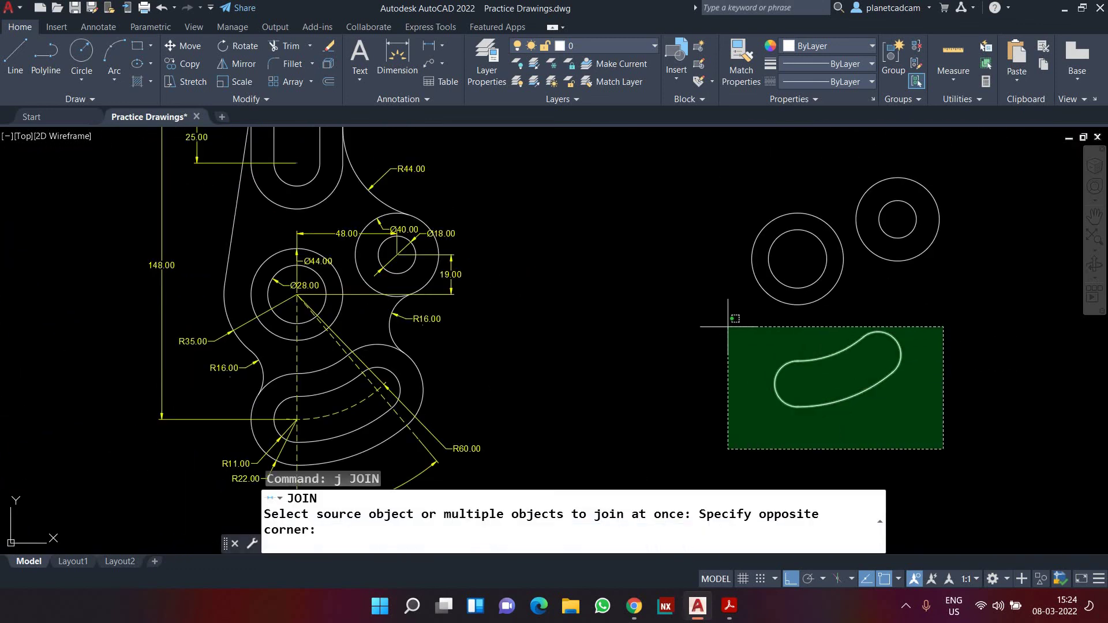
pyautogui.click(727, 323)
pyautogui.press('Return')
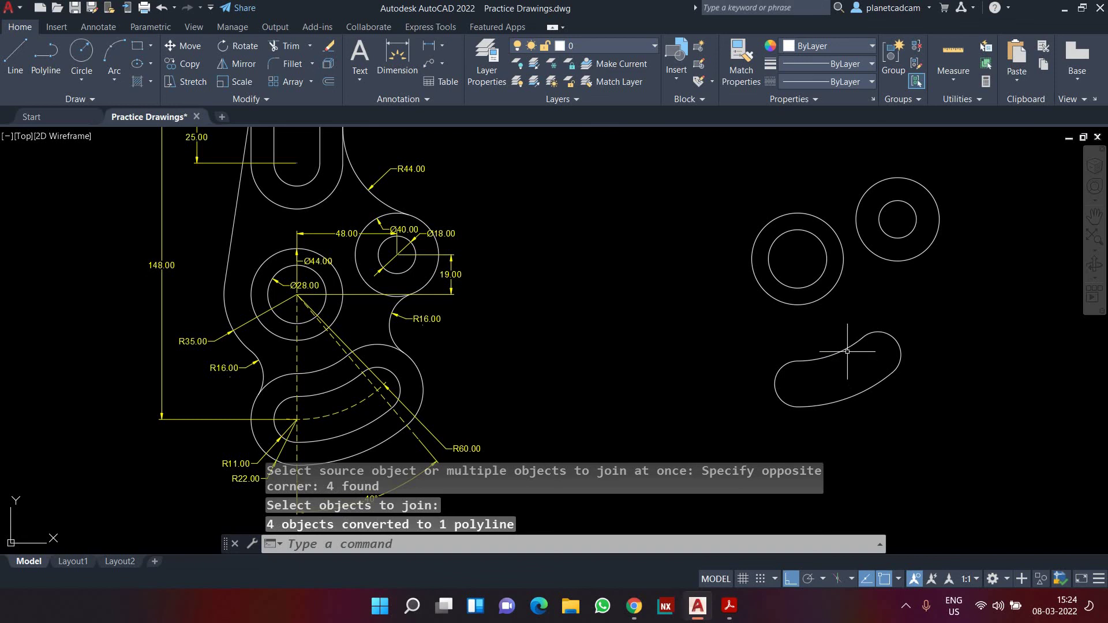
pyautogui.click(847, 351)
pyautogui.press('Escape')
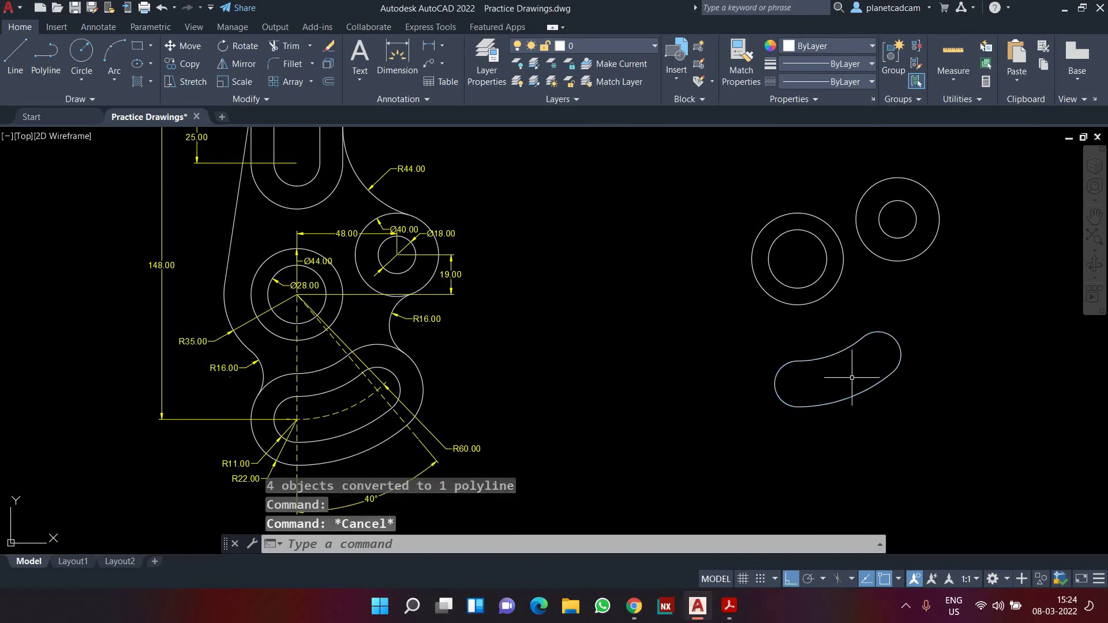
# Try to join the curved slot outline a second time.
pyautogui.write('j')
pyautogui.press('Return')
pyautogui.click(969, 446)
pyautogui.click(739, 318)
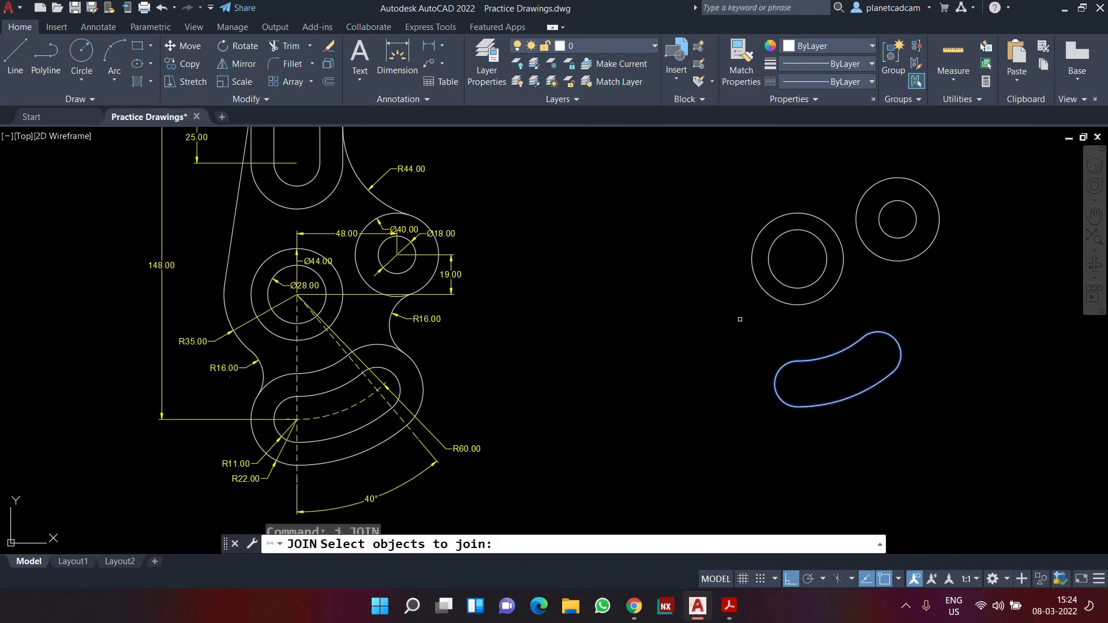
pyautogui.press('Return')
pyautogui.press('Escape')
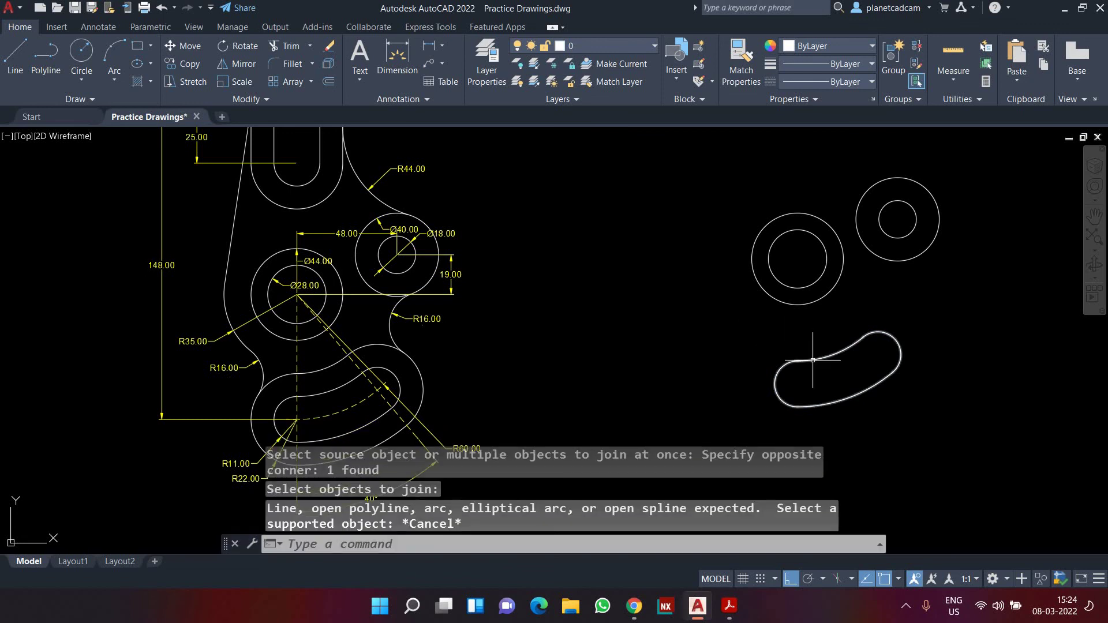
# Examine the radii of the inner and outer end arcs around the curved slot in the reference drawing.
pyautogui.click(813, 361)
pyautogui.moveTo(708, 371); pyautogui.dragTo(787, 302, button='middle')
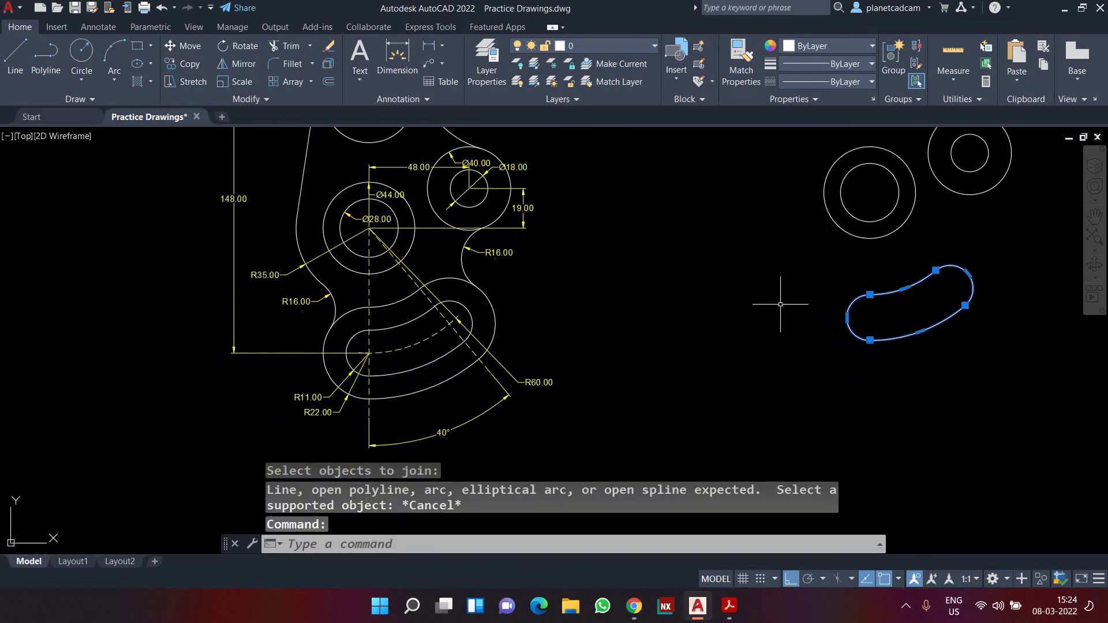
pyautogui.scroll(4, 323, 407)
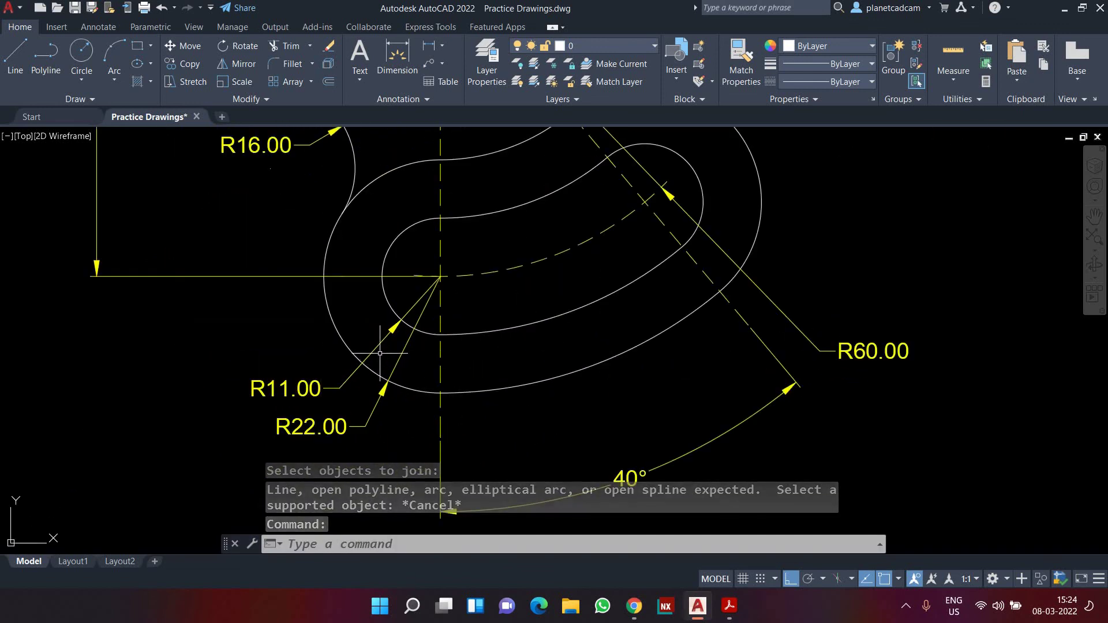
pyautogui.click(391, 306)
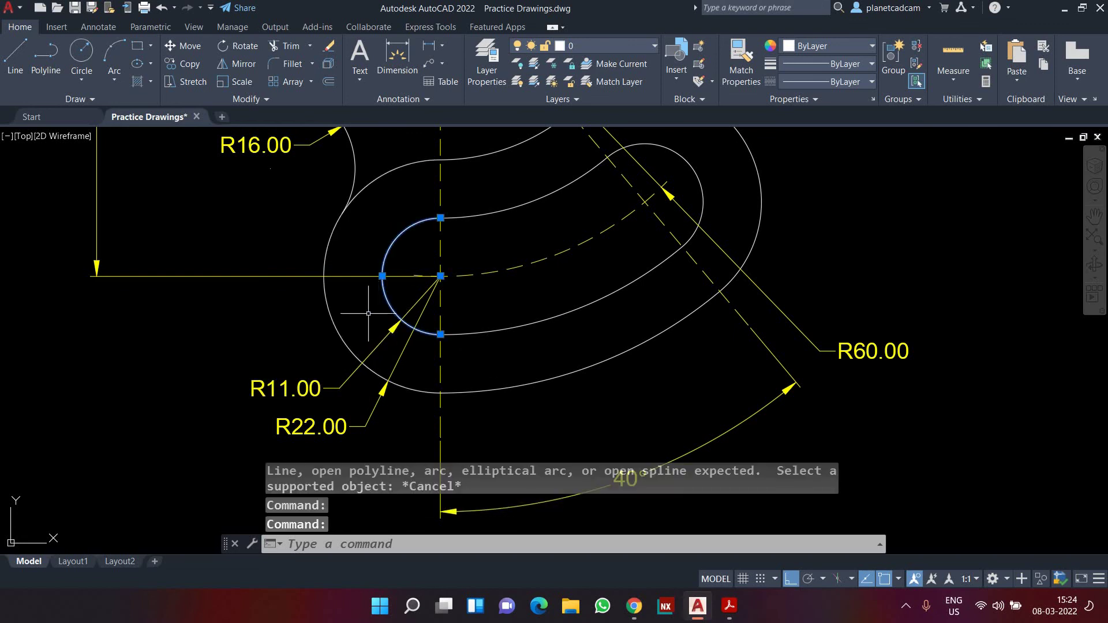
pyautogui.press('Escape')
pyautogui.click(374, 375)
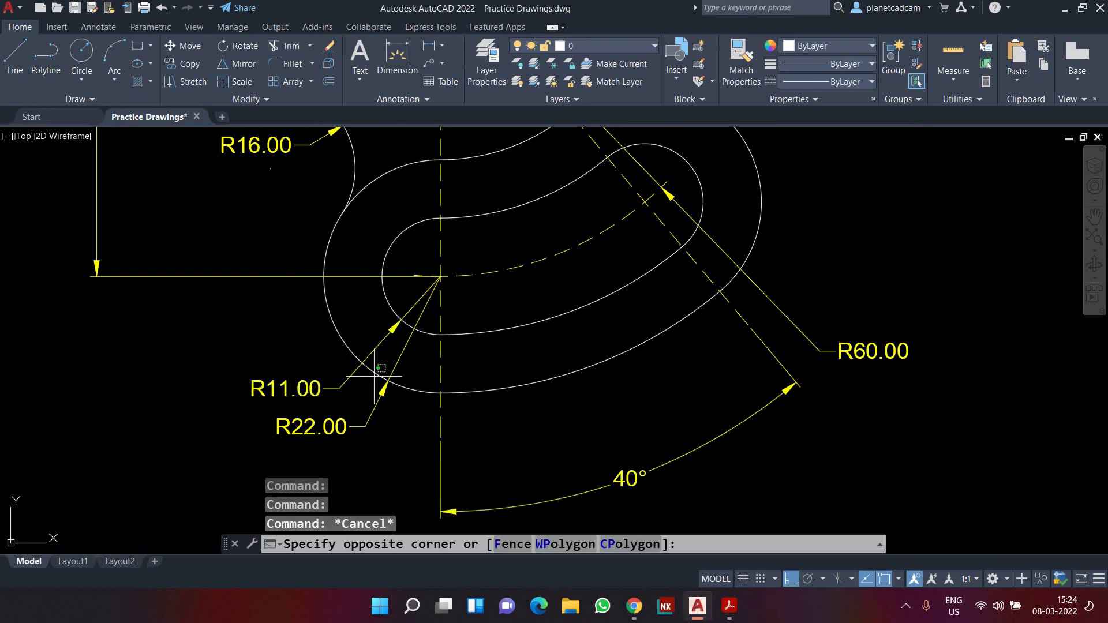
pyautogui.click(361, 380)
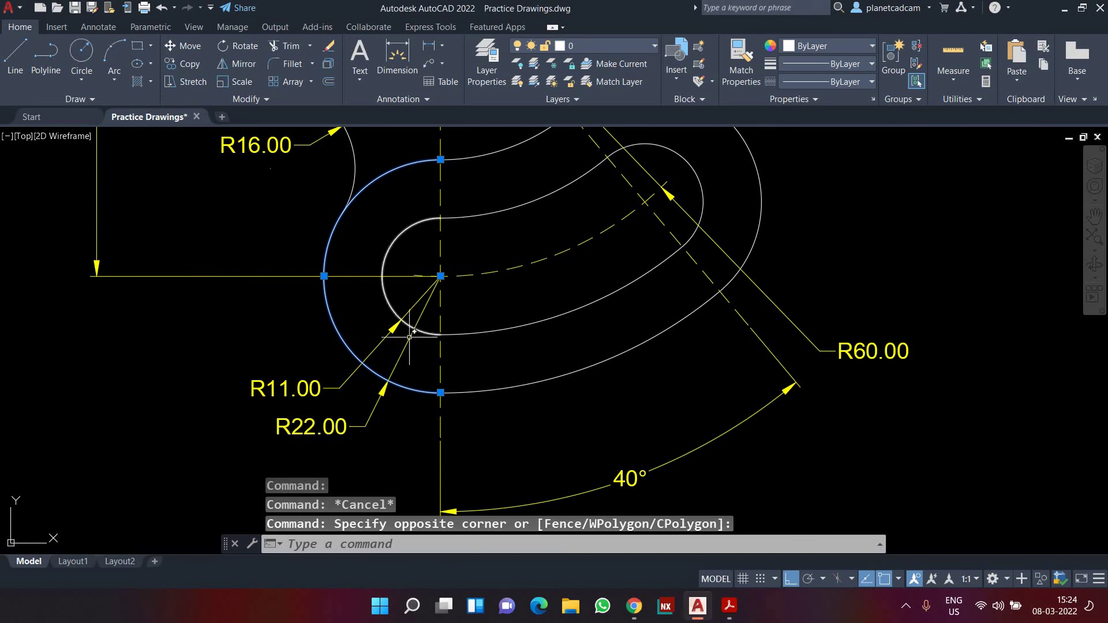
pyautogui.press('Escape')
pyautogui.scroll(-5, 396, 329)
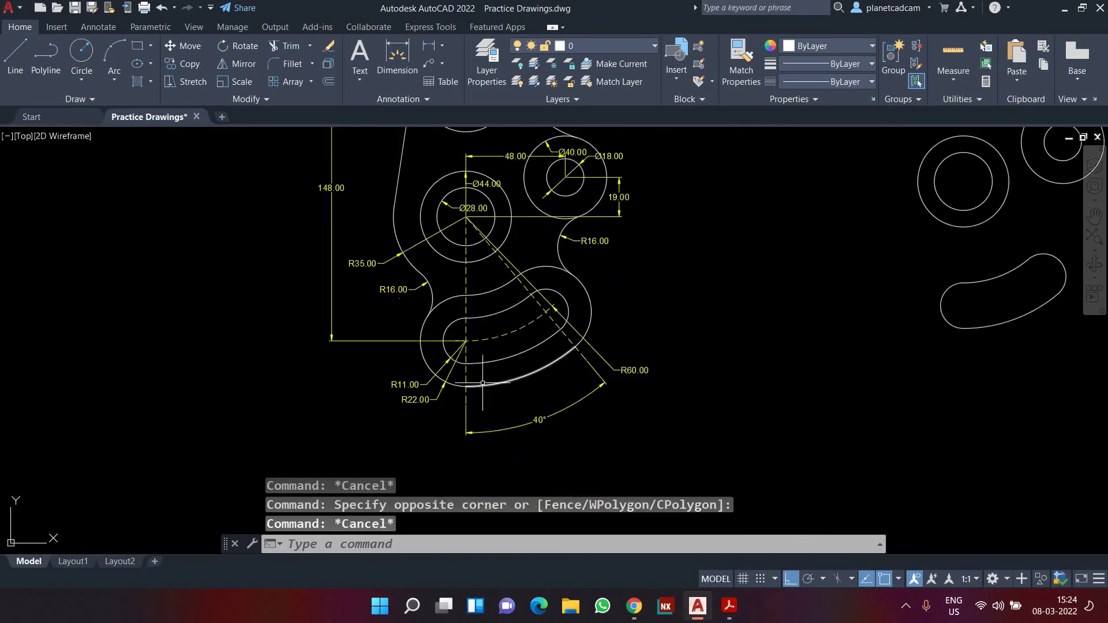
# Offset the joined curved slot outline outward by 11 units.
pyautogui.scroll(6, 779, 487)
pyautogui.scroll(-2, 718, 468)
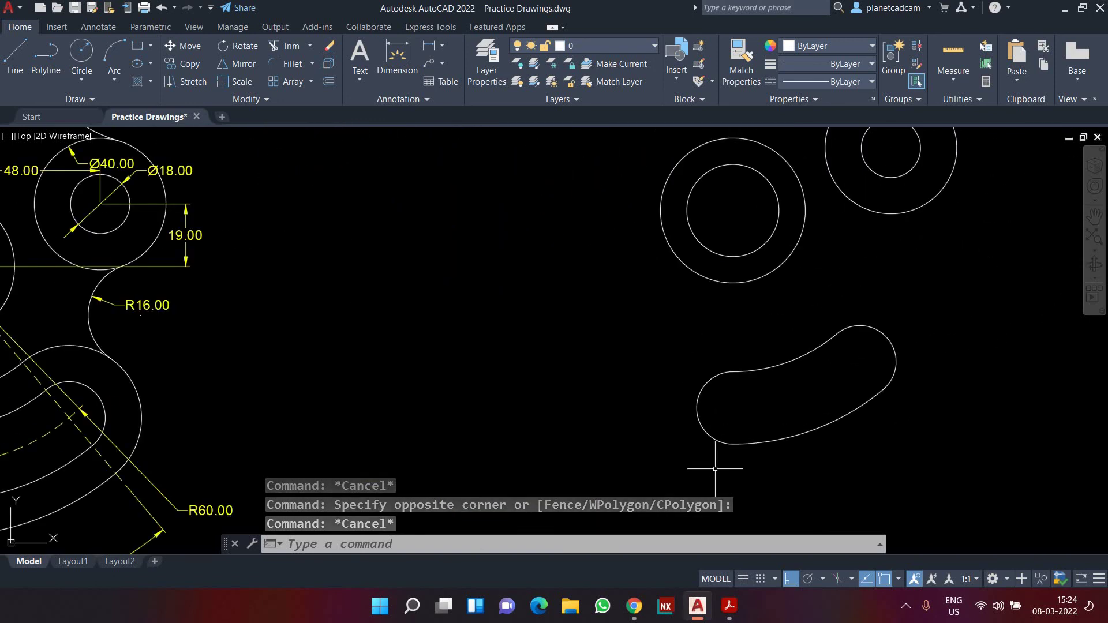
pyautogui.write('o')
pyautogui.press('Return')
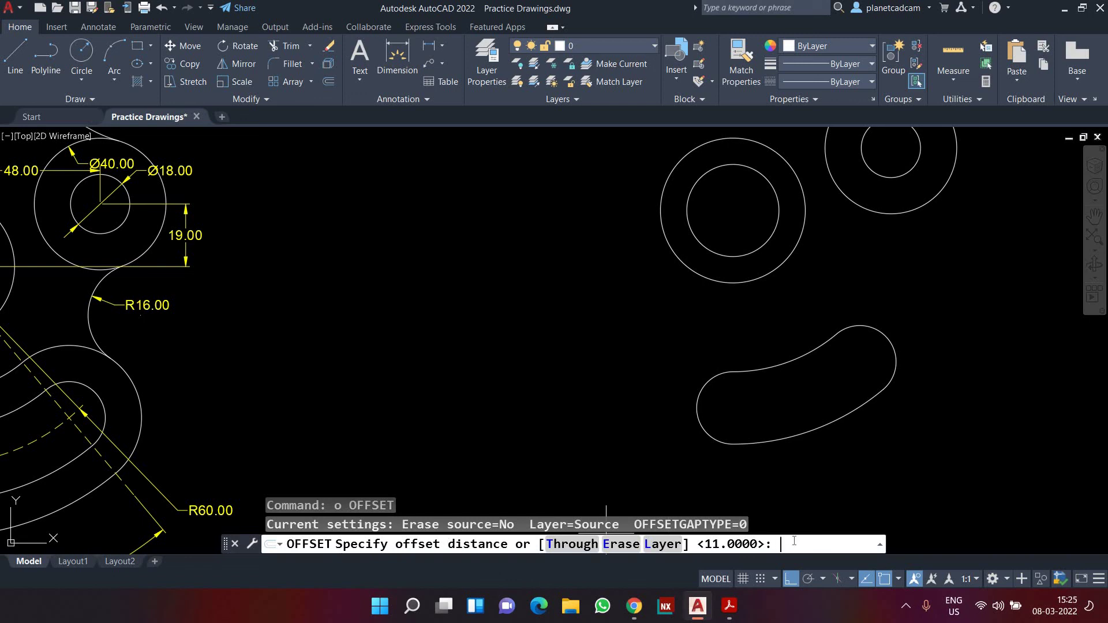
pyautogui.write('11')
pyautogui.press('Return')
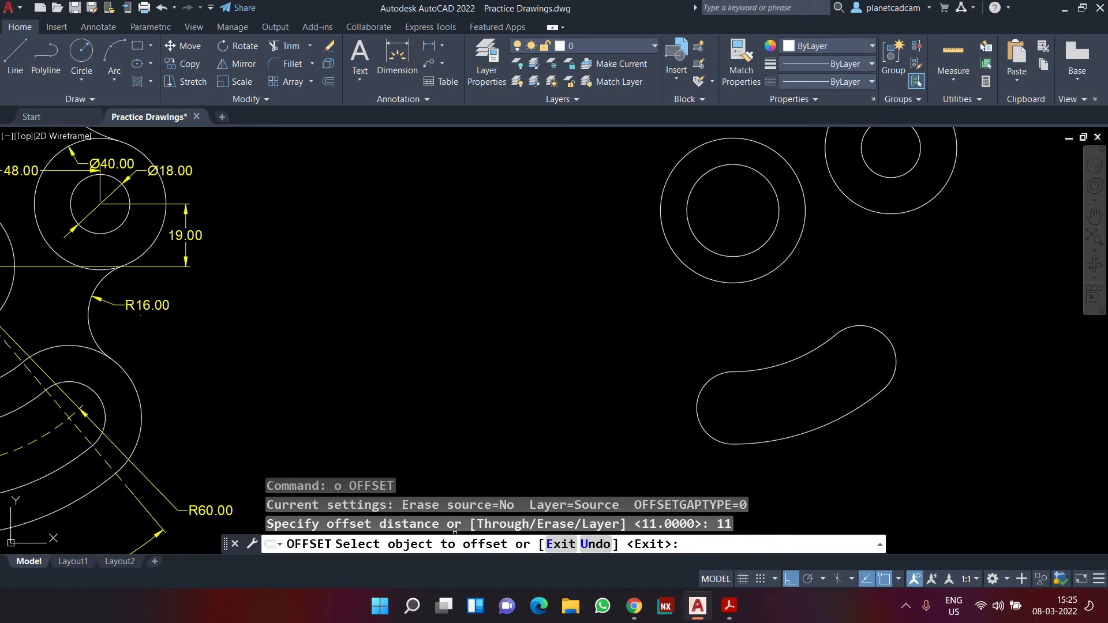
pyautogui.click(709, 381)
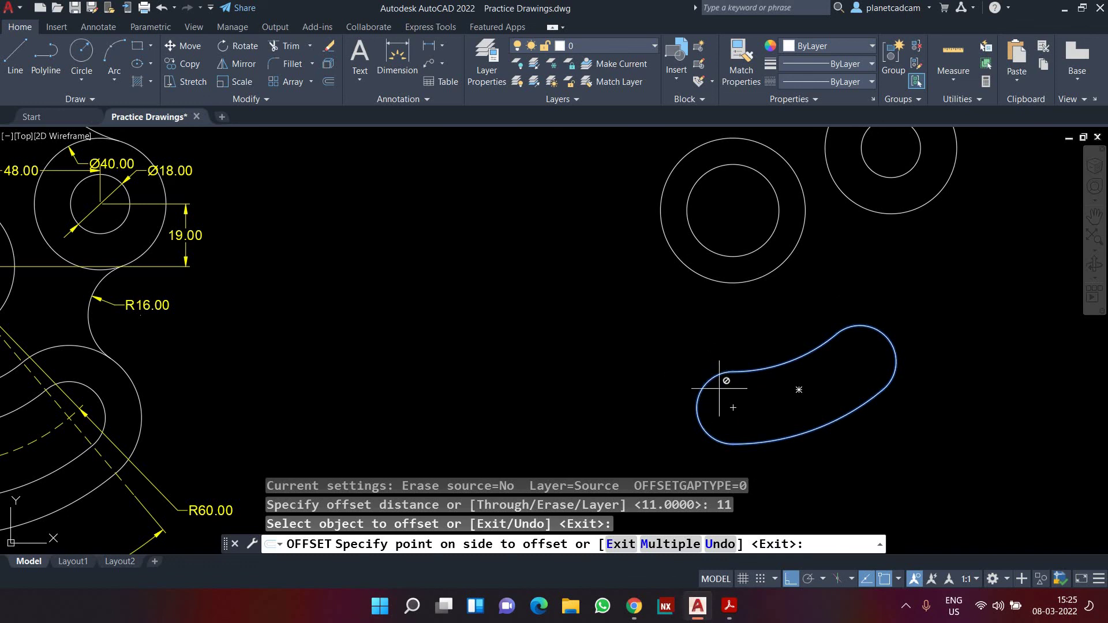
pyautogui.click(678, 381)
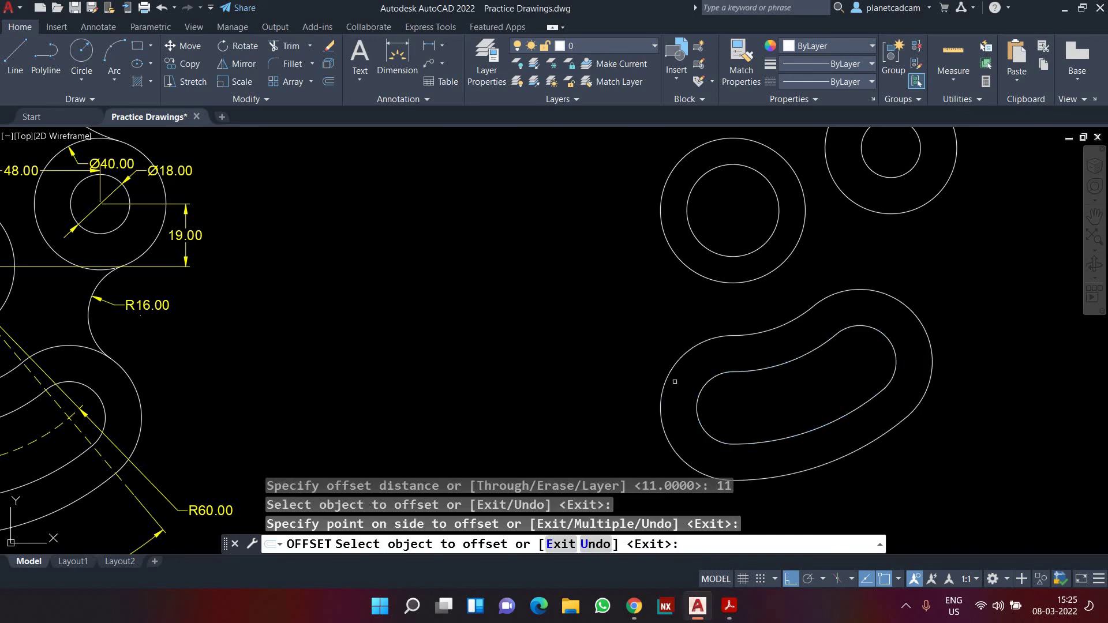
pyautogui.click(561, 544)
# Examine the reference drawing's upper straight slot for its widths, center spacing and vertical distance from the curved slot.
pyautogui.moveTo(649, 453); pyautogui.dragTo(613, 441, button='middle')
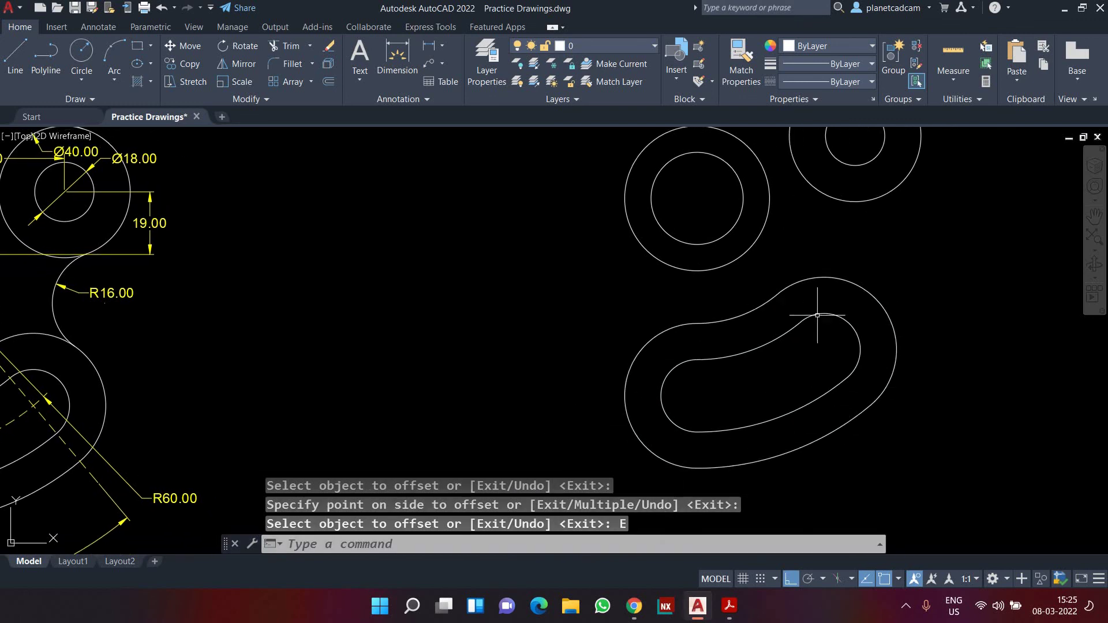
pyautogui.scroll(-4, 841, 421)
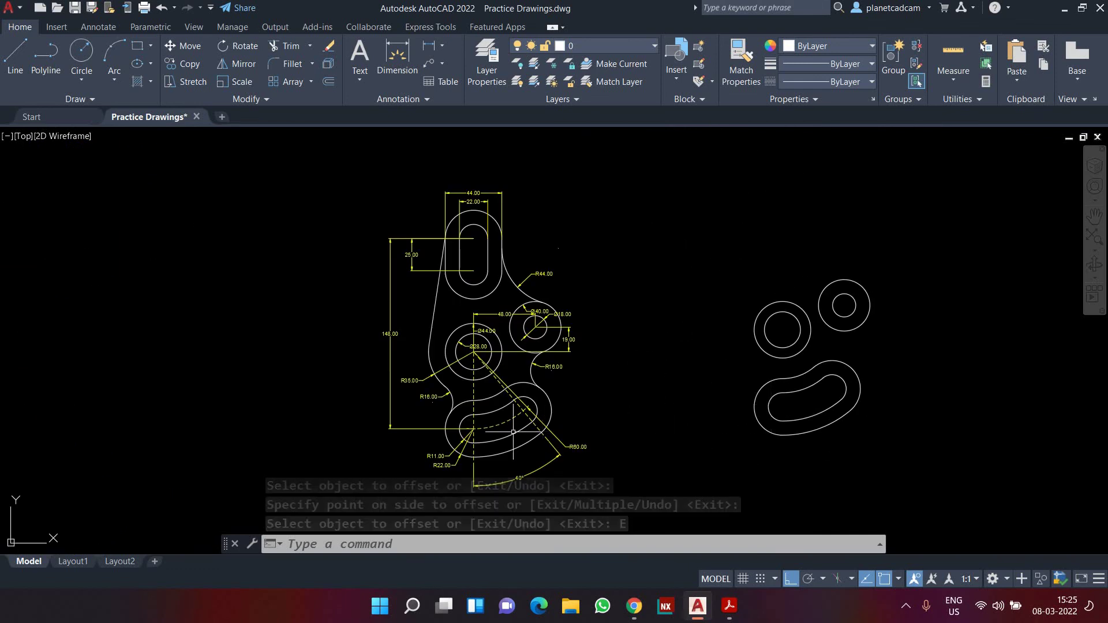
pyautogui.scroll(6, 449, 209)
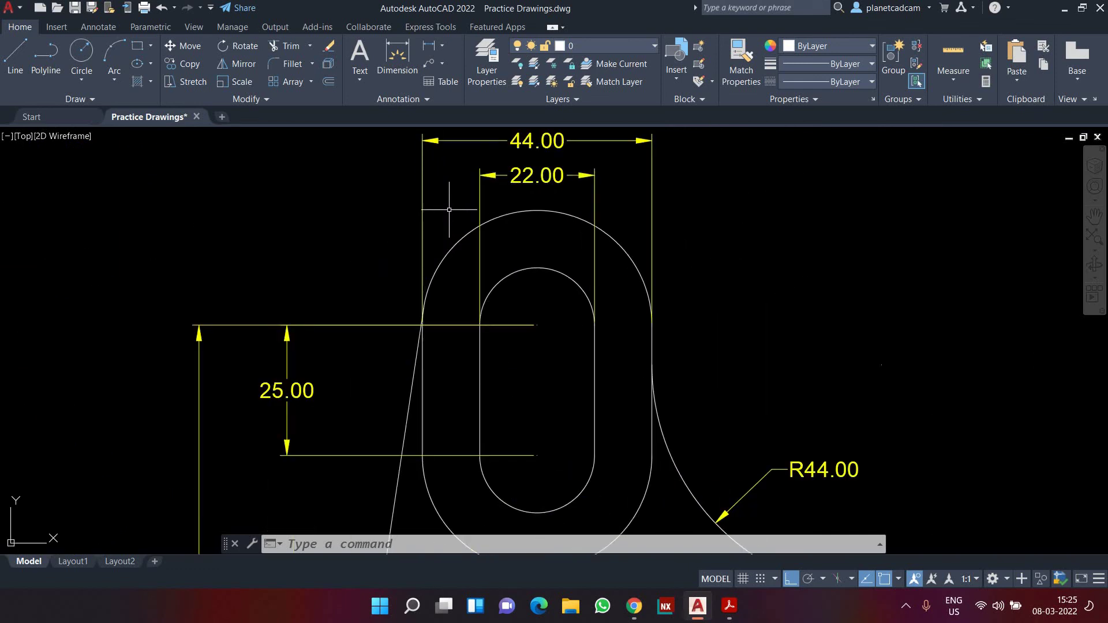
pyautogui.moveTo(449, 209); pyautogui.dragTo(452, 239, button='middle')
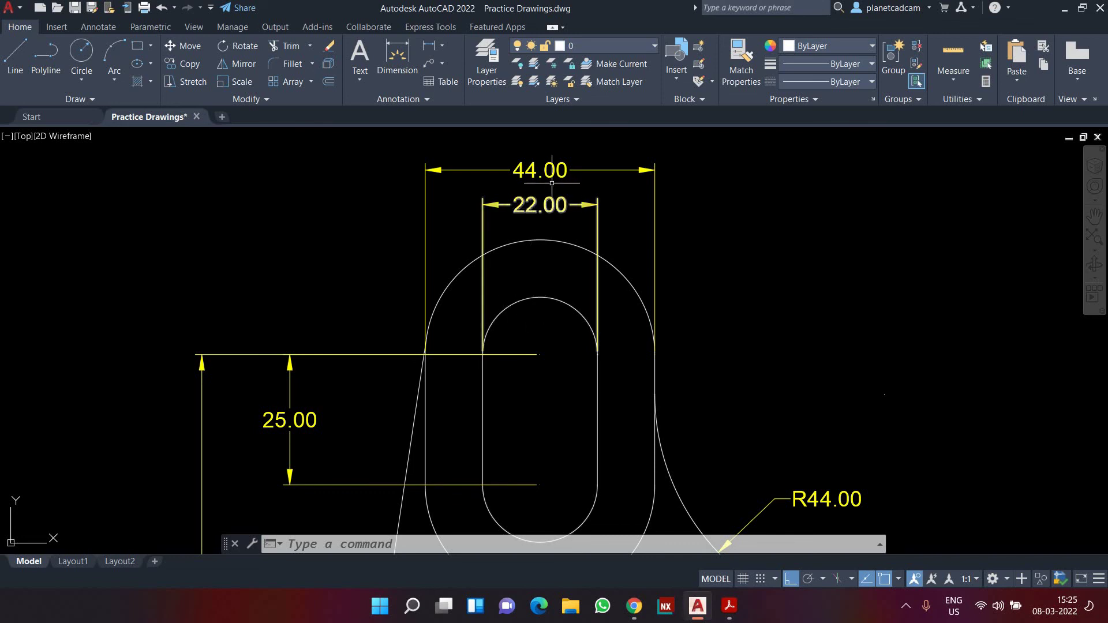
pyautogui.scroll(-2, 544, 179)
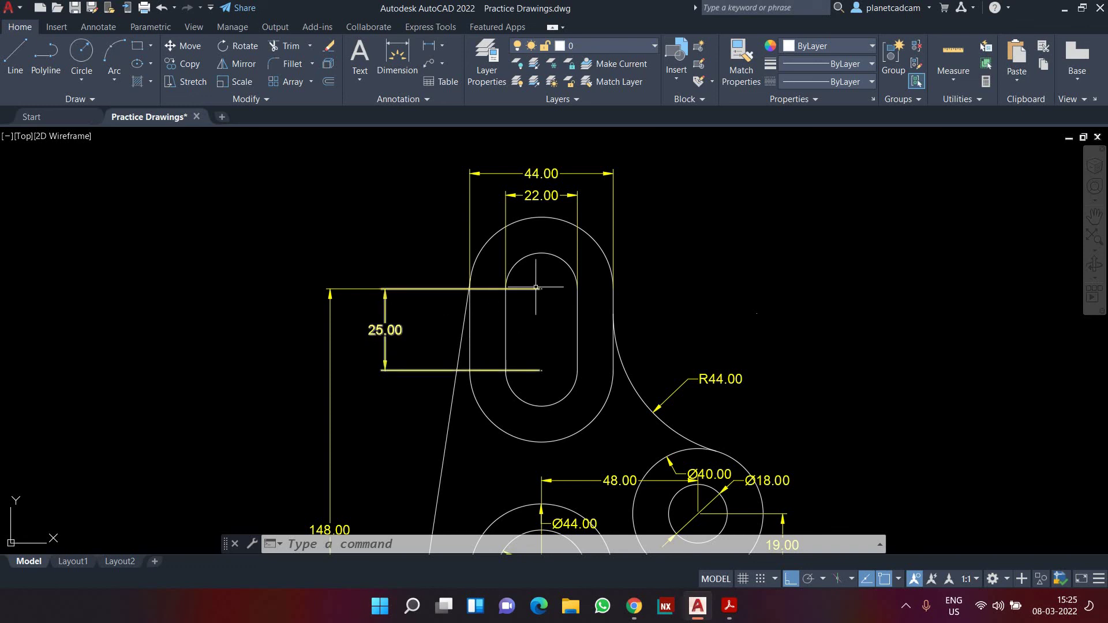
pyautogui.scroll(-2, 520, 310)
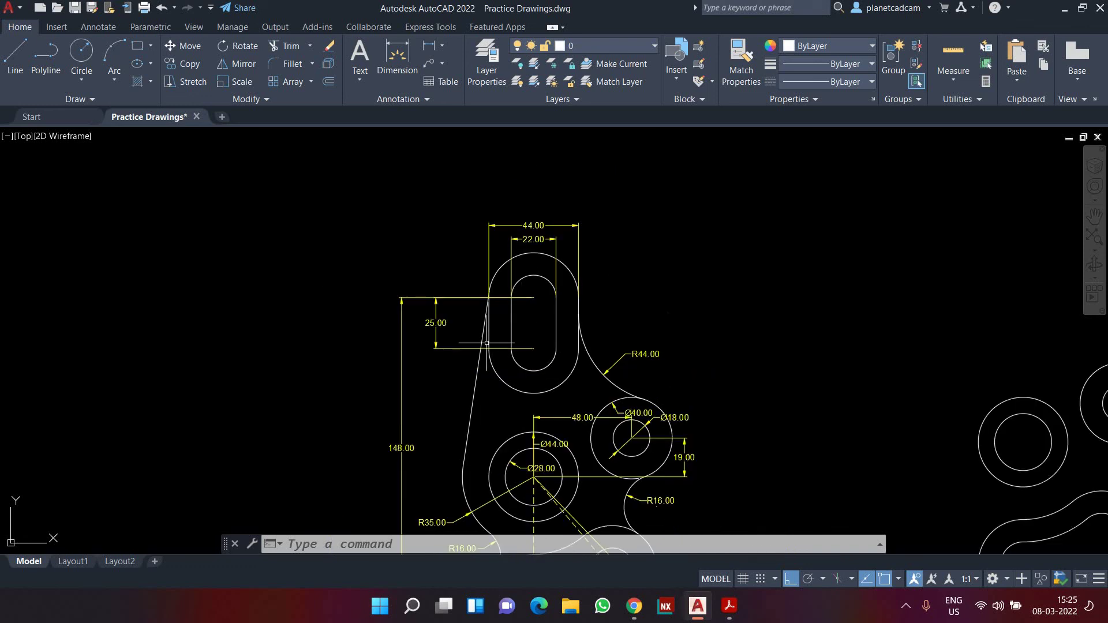
pyautogui.moveTo(407, 414); pyautogui.dragTo(400, 359, button='middle')
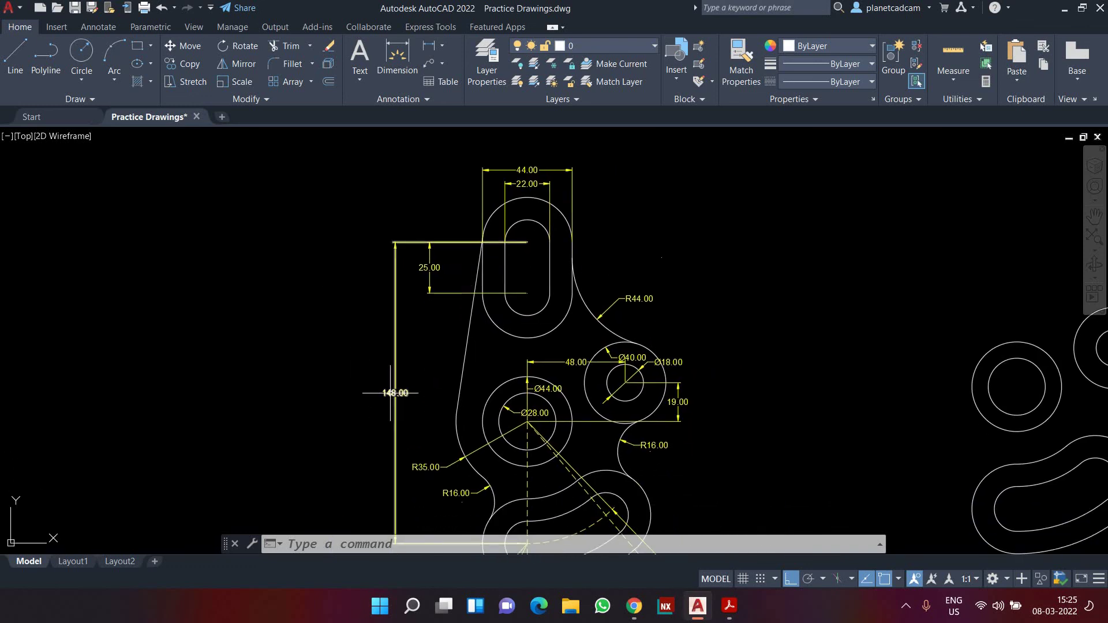
pyautogui.moveTo(536, 432)
pyautogui.mouseDown(button='middle')
pyautogui.moveTo(510, 420)
pyautogui.moveTo(499, 445)
pyautogui.mouseUp(button='middle')
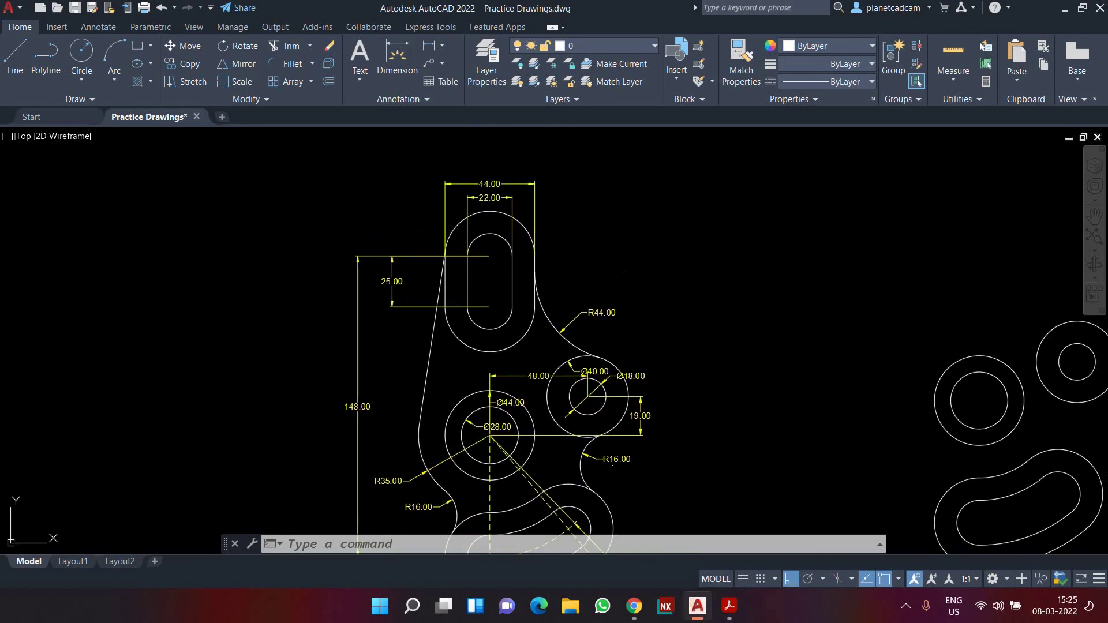
# Draw a vertical construction line 148 units upward from the center of the curved slot's left end arc.
pyautogui.moveTo(833, 431); pyautogui.dragTo(795, 438, button='middle')
pyautogui.write('l')
pyautogui.press('Return')
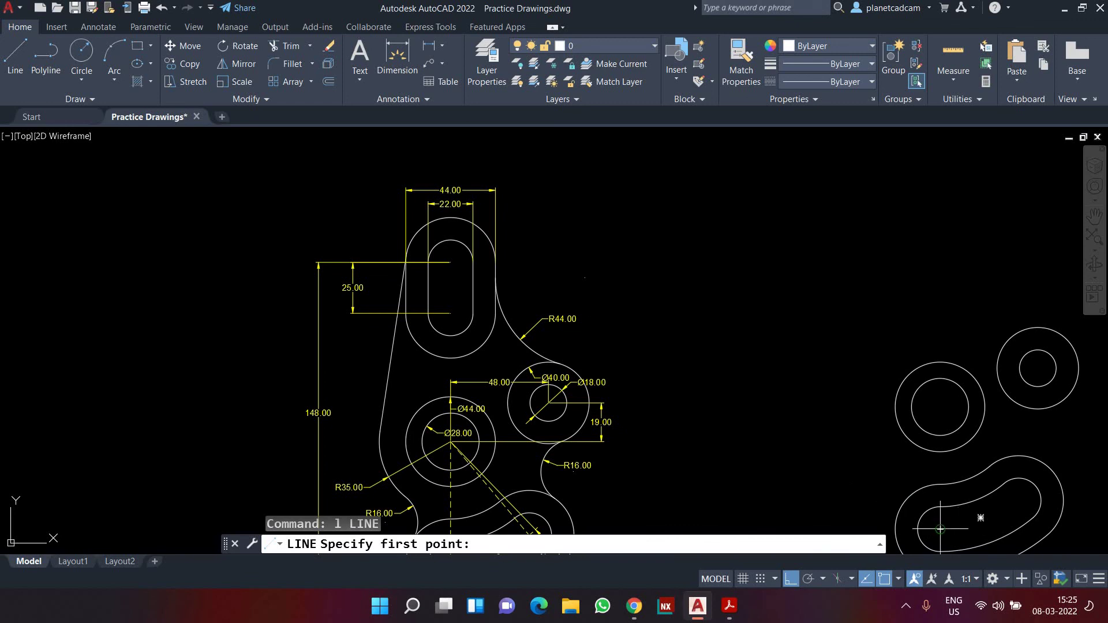
pyautogui.click(981, 518)
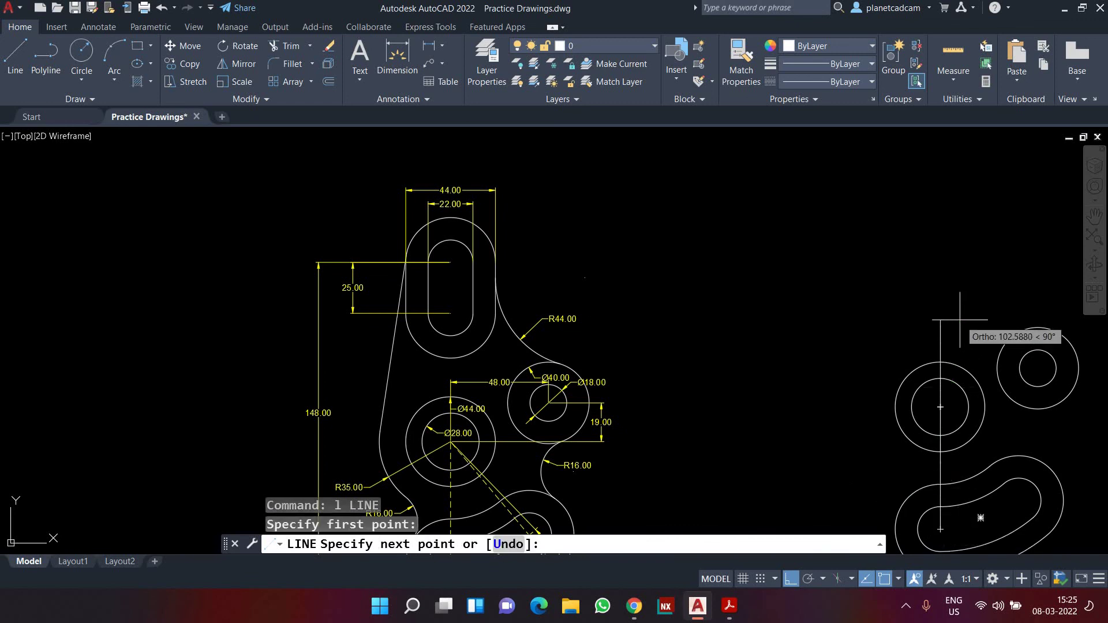
pyautogui.write('148')
pyautogui.press('Return')
pyautogui.press('Escape')
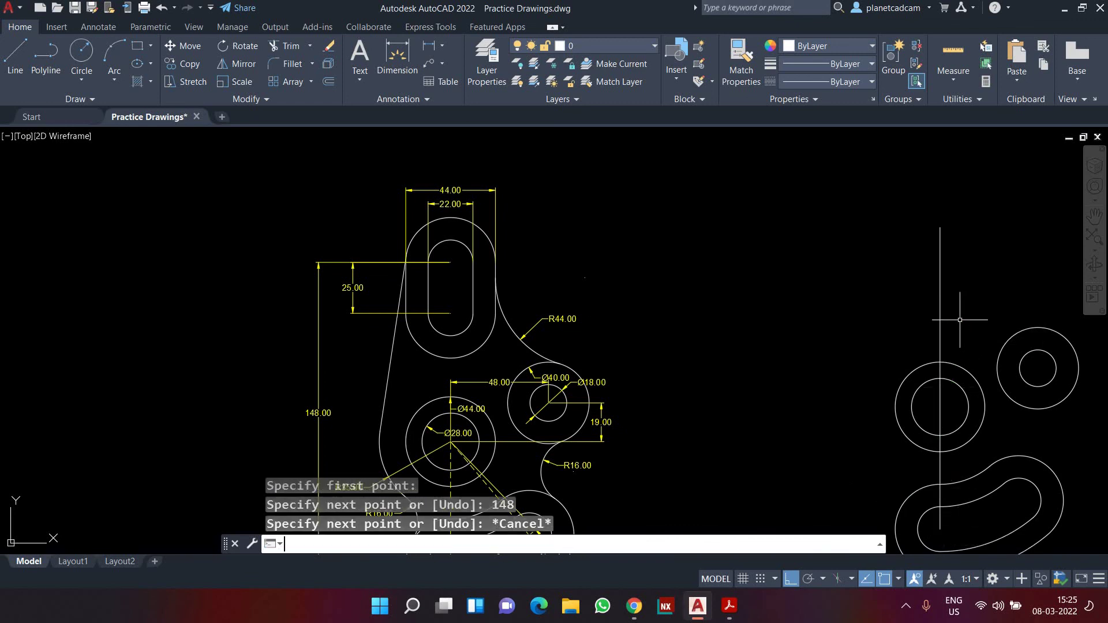
# Draw a circle of diameter 22 centered on the upper end of the vertical construction line.
pyautogui.moveTo(977, 305); pyautogui.dragTo(898, 203, button='middle')
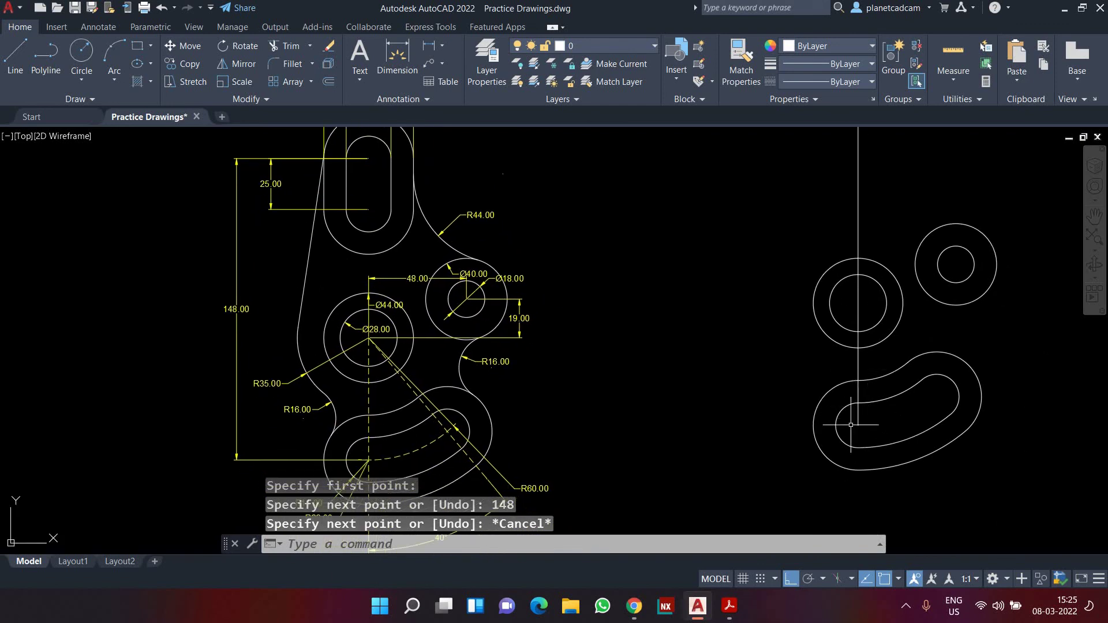
pyautogui.moveTo(832, 241); pyautogui.dragTo(833, 326, button='middle')
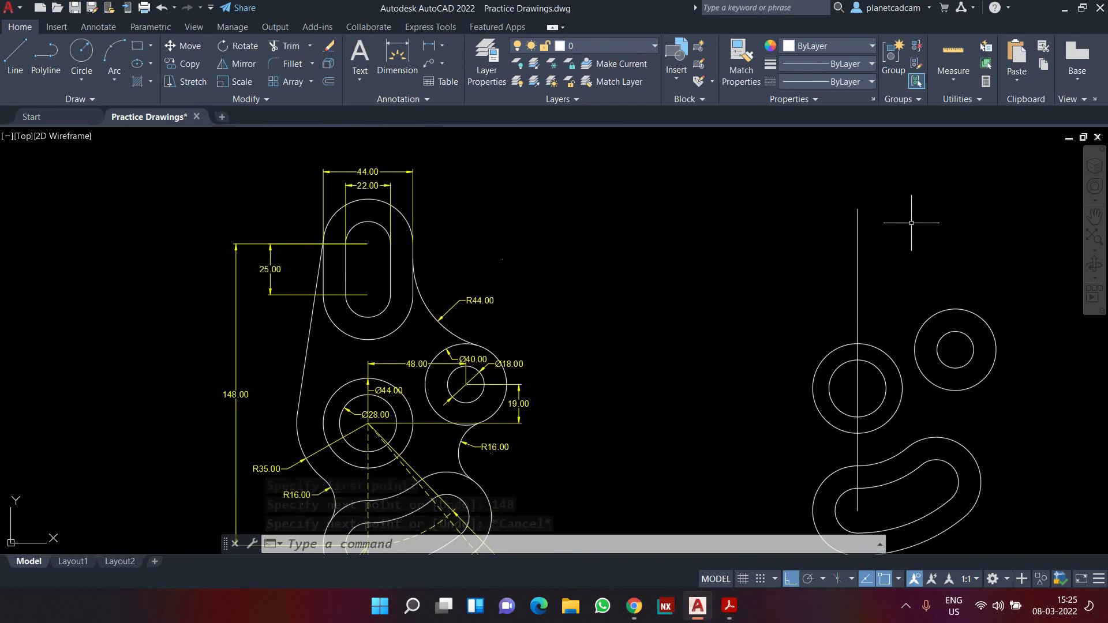
pyautogui.write('c')
pyautogui.press('Return')
pyautogui.click(857, 209)
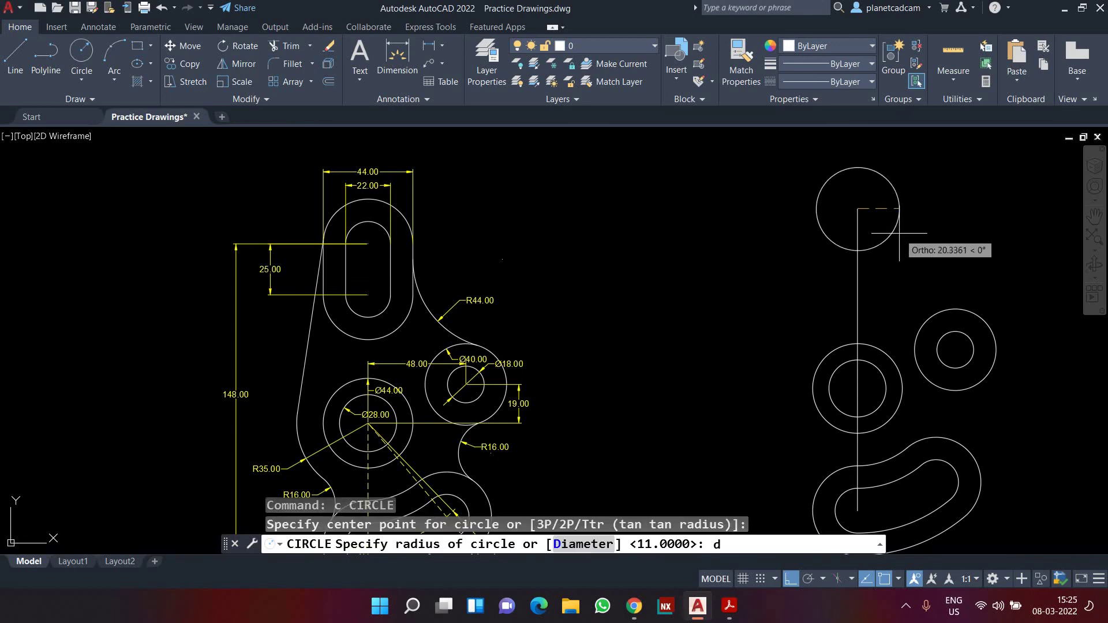
pyautogui.press('Return')
pyautogui.press('Return')
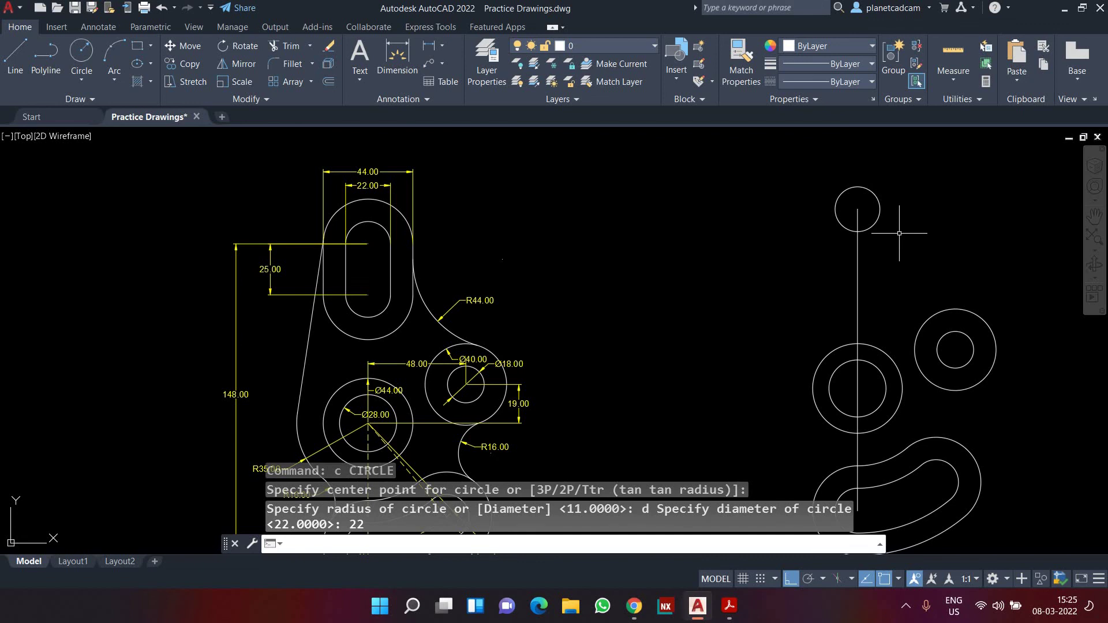
# Delete the vertical construction line between the curved slot and the upper circle.
pyautogui.click(887, 266)
pyautogui.click(829, 283)
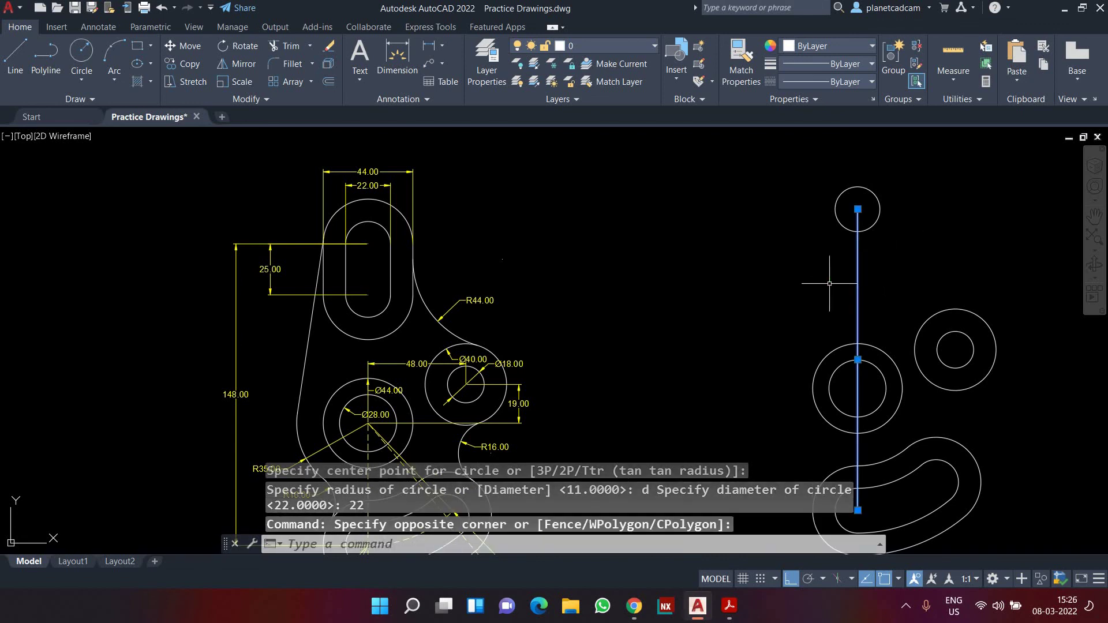
pyautogui.press('Delete')
# Copy the diameter 22 circle from its center straight down by 25 units.
pyautogui.scroll(5, 853, 272)
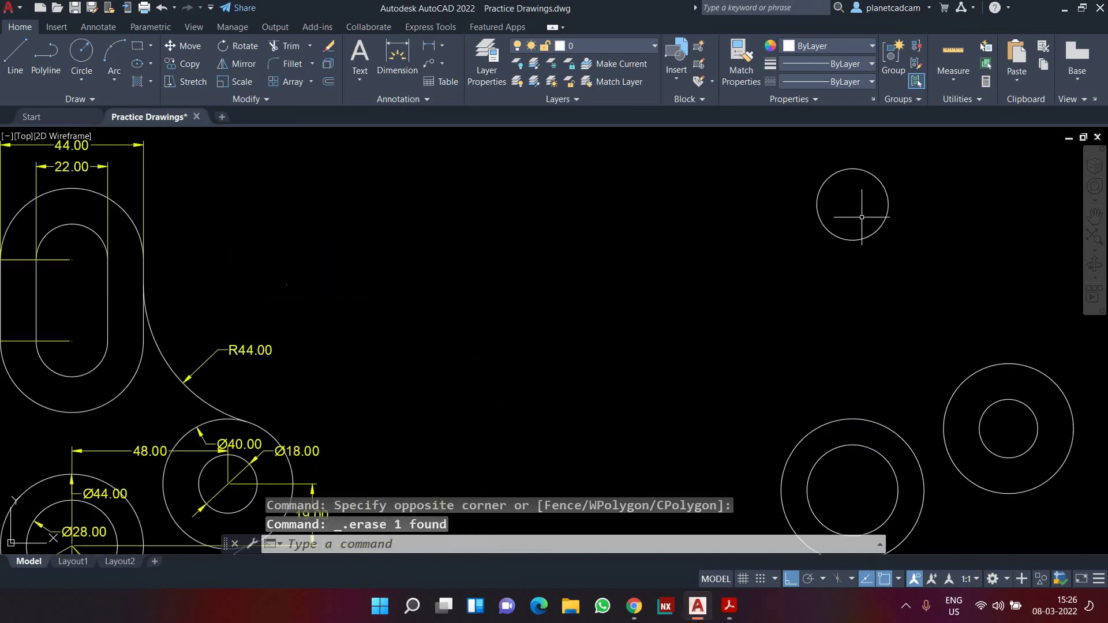
pyautogui.moveTo(847, 261); pyautogui.dragTo(845, 266, button='middle')
pyautogui.write('co')
pyautogui.press('Return')
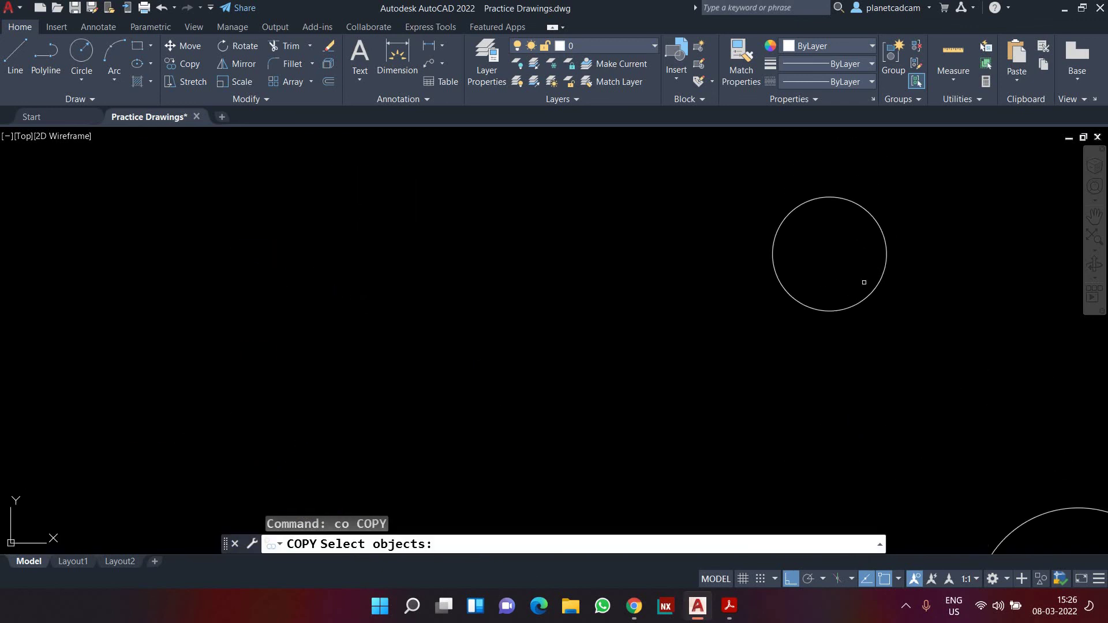
pyautogui.click(867, 299)
pyautogui.press('Return')
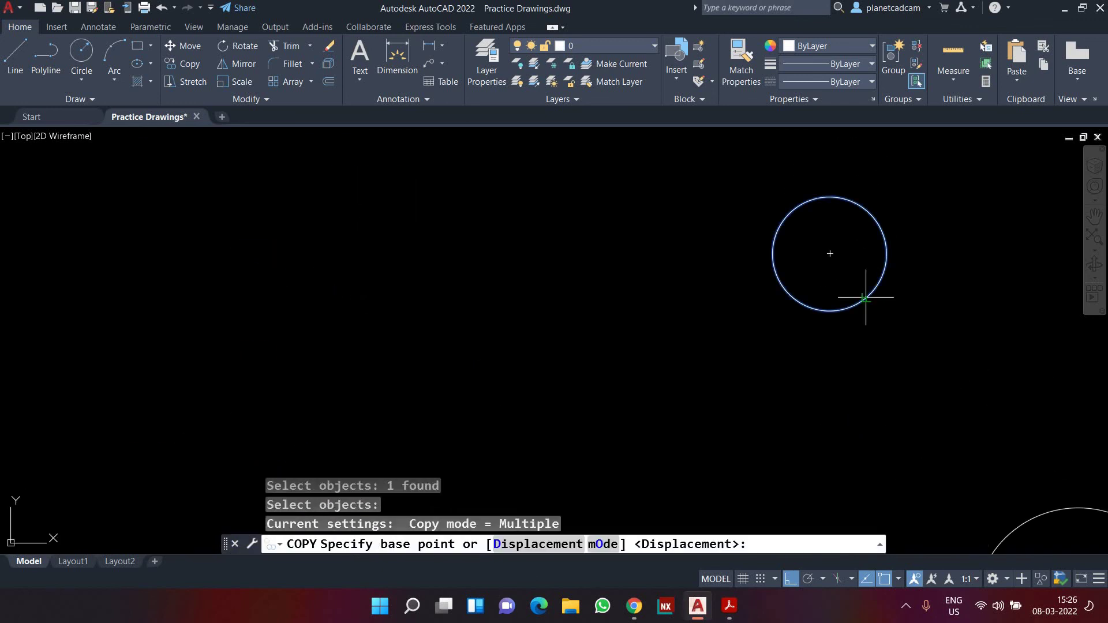
pyautogui.click(829, 254)
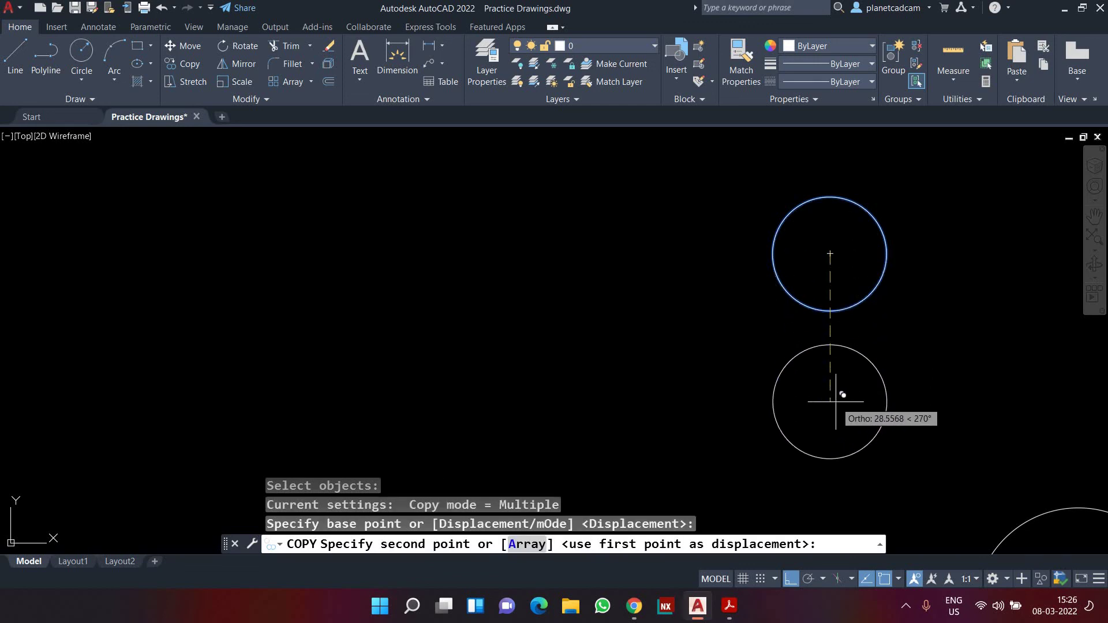
pyautogui.write('25')
pyautogui.press('Return')
pyautogui.press('Escape')
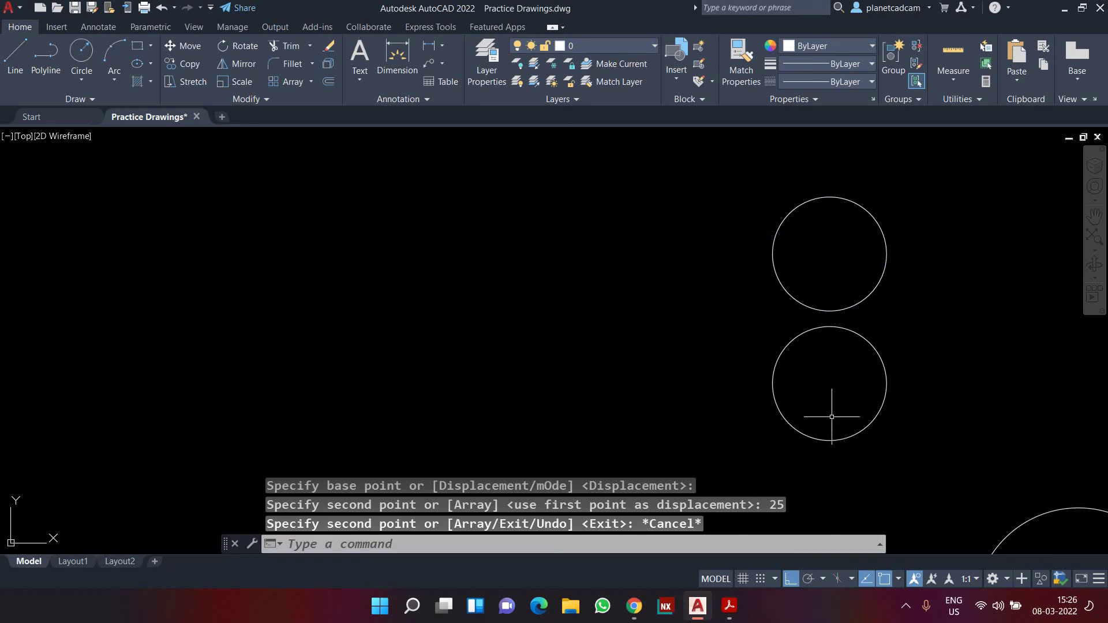
# Connect the two equal circles with vertical lines between their quadrants on both the left and right sides.
pyautogui.write('l')
pyautogui.press('Return')
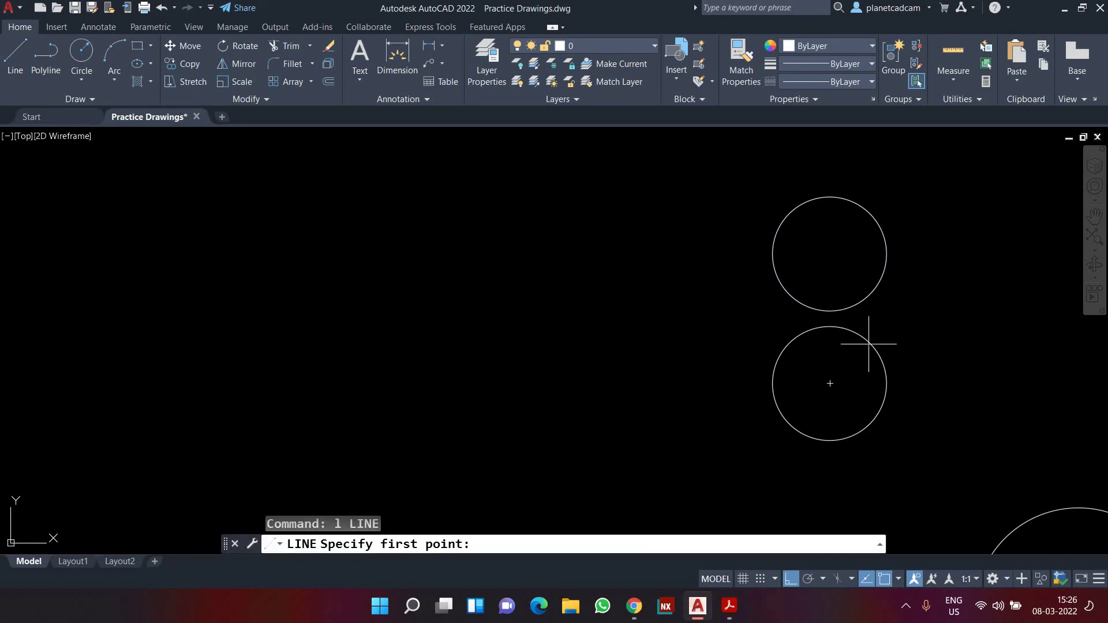
pyautogui.click(887, 253)
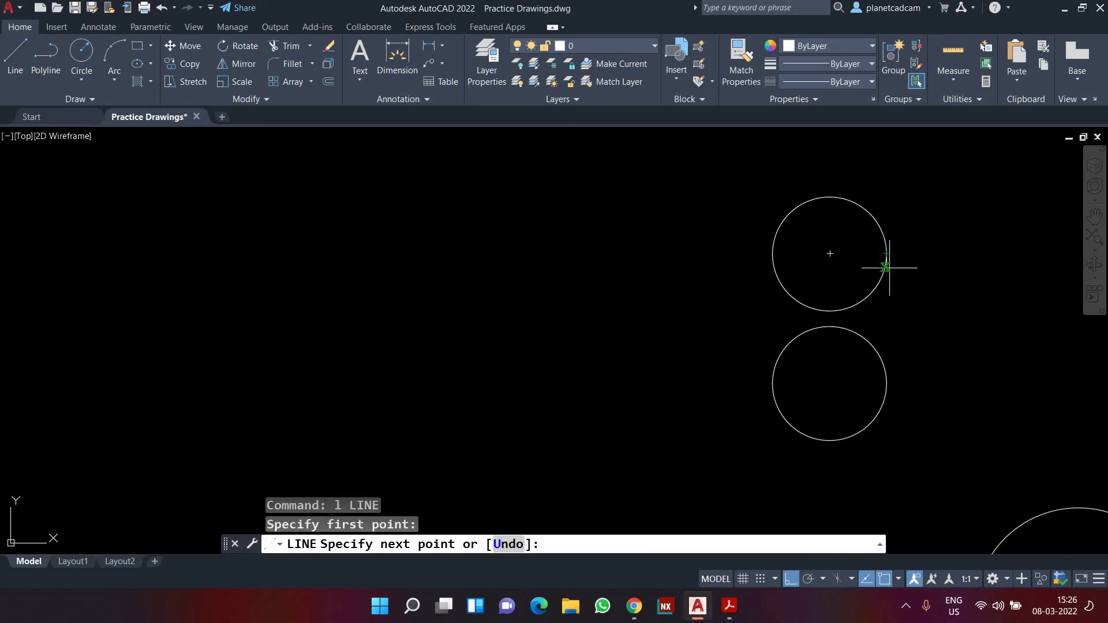
pyautogui.click(887, 383)
pyautogui.press('Return')
pyautogui.press('Return')
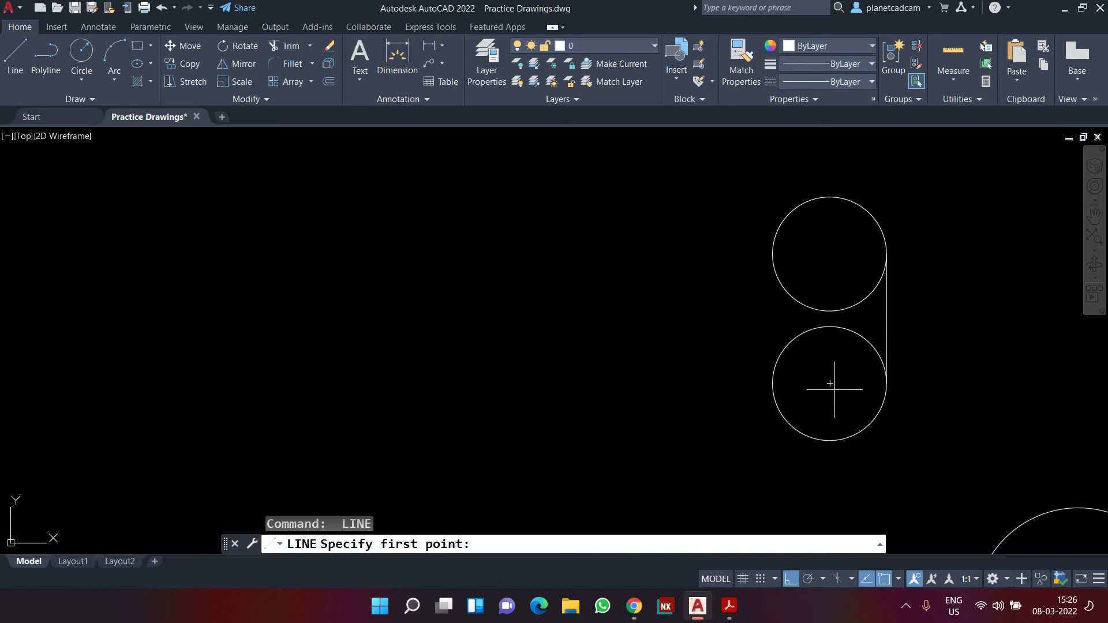
pyautogui.click(774, 253)
pyautogui.click(773, 384)
pyautogui.press('Escape')
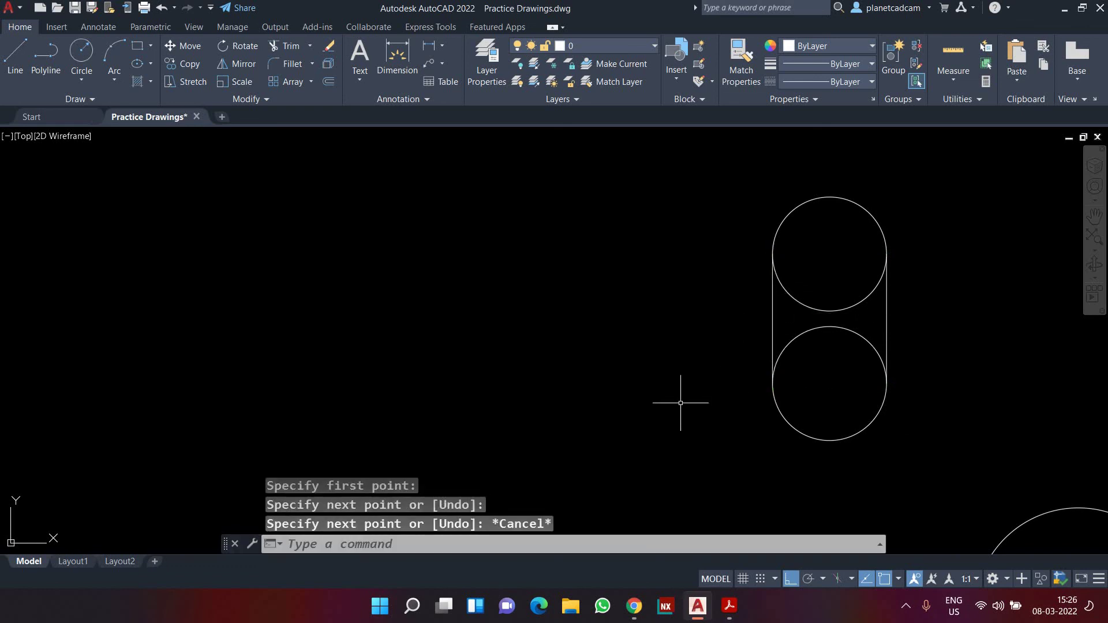
# Trim away the inner halves of both circles to leave a straight slot outline.
pyautogui.write('tr')
pyautogui.press('Return')
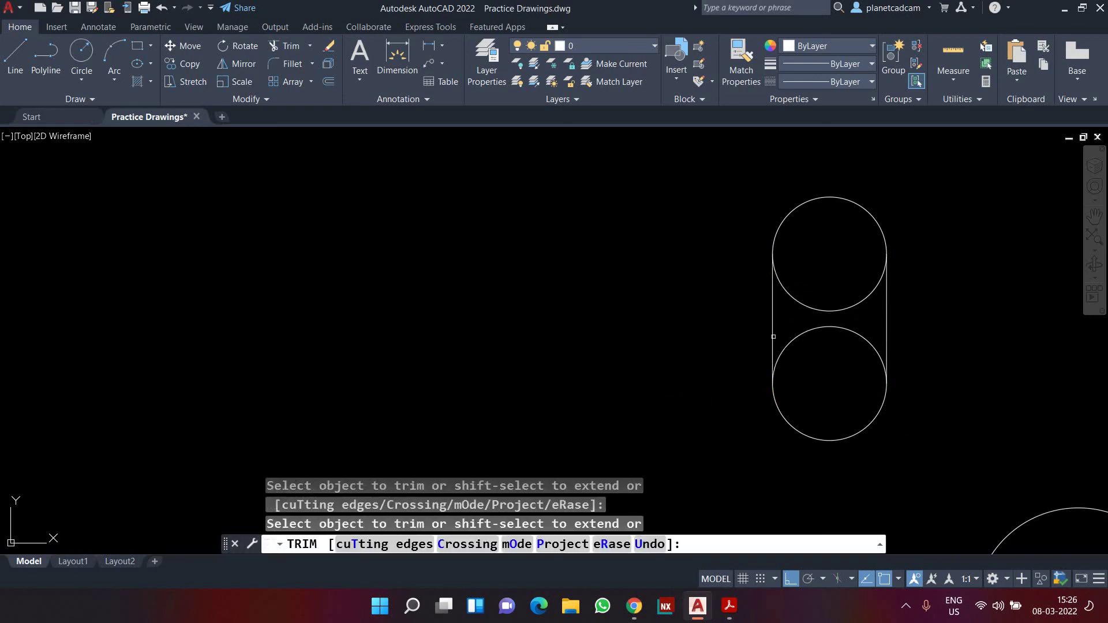
pyautogui.click(807, 304)
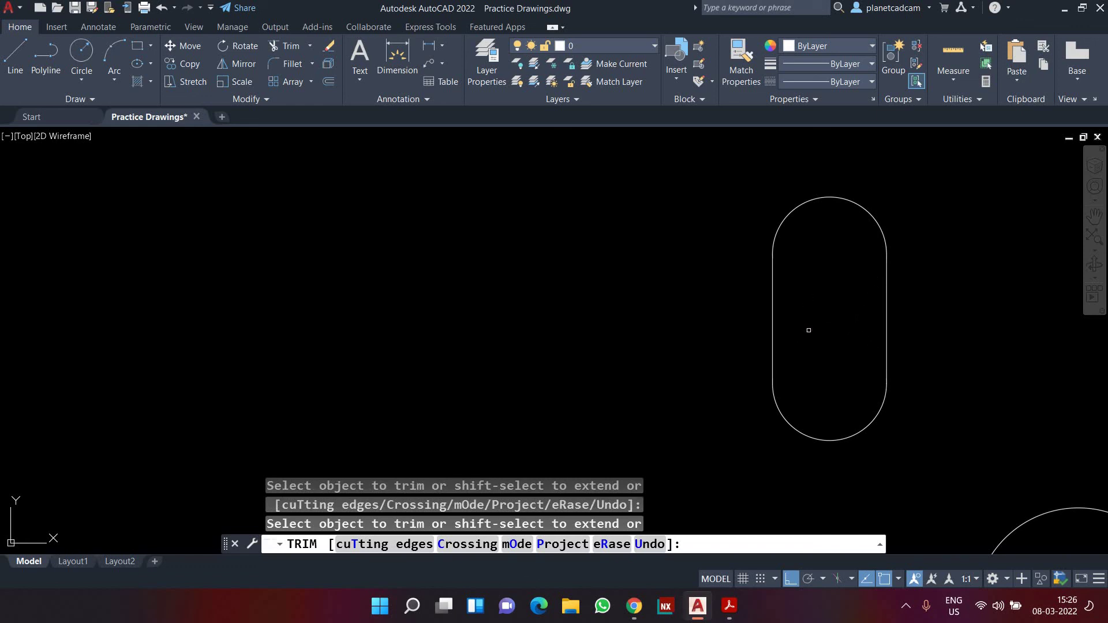
pyautogui.press('Escape')
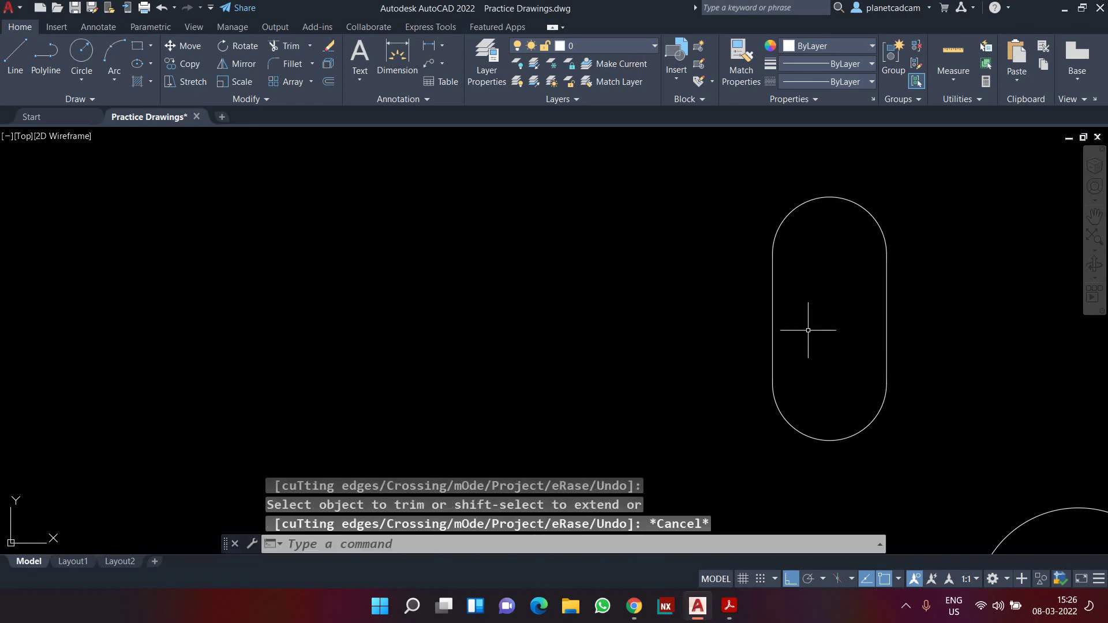
pyautogui.press('Escape')
pyautogui.press('Escape')
pyautogui.press('Escape')
# Join the slot's two arcs and two lines into a single polyline.
pyautogui.write('j')
pyautogui.press('Return')
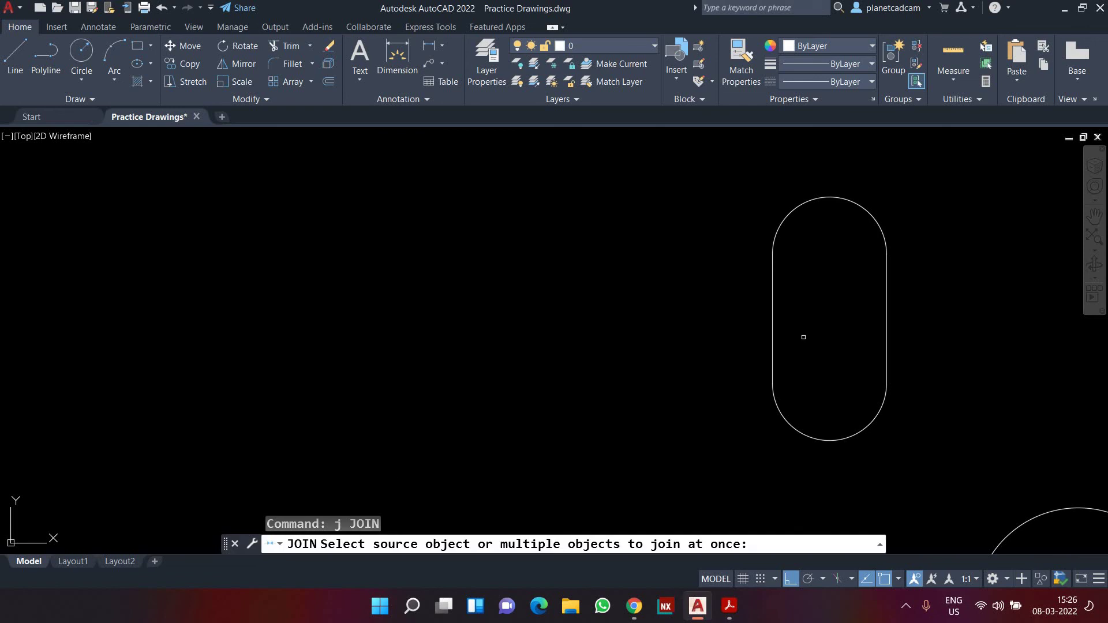
pyautogui.click(930, 482)
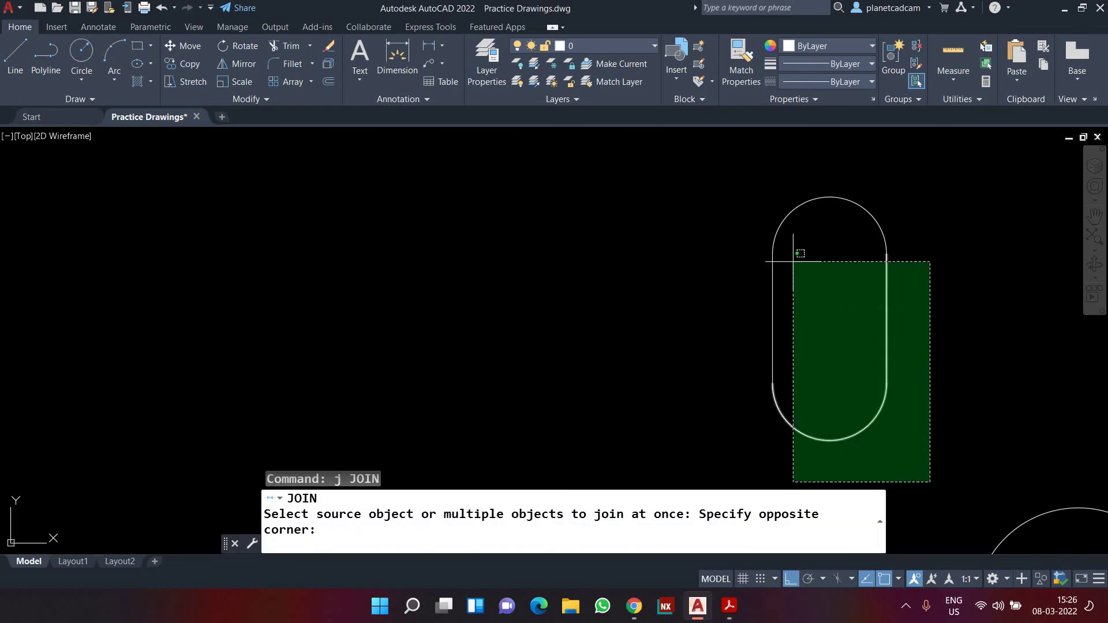
pyautogui.click(730, 181)
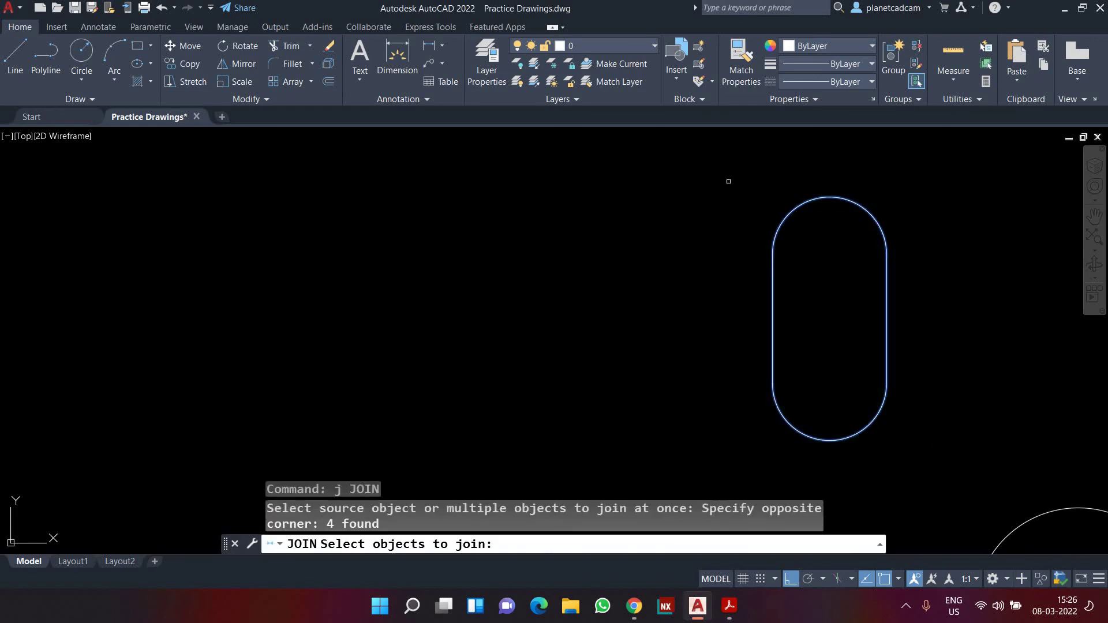
pyautogui.press('Return')
pyautogui.click(788, 206)
pyautogui.click(776, 225)
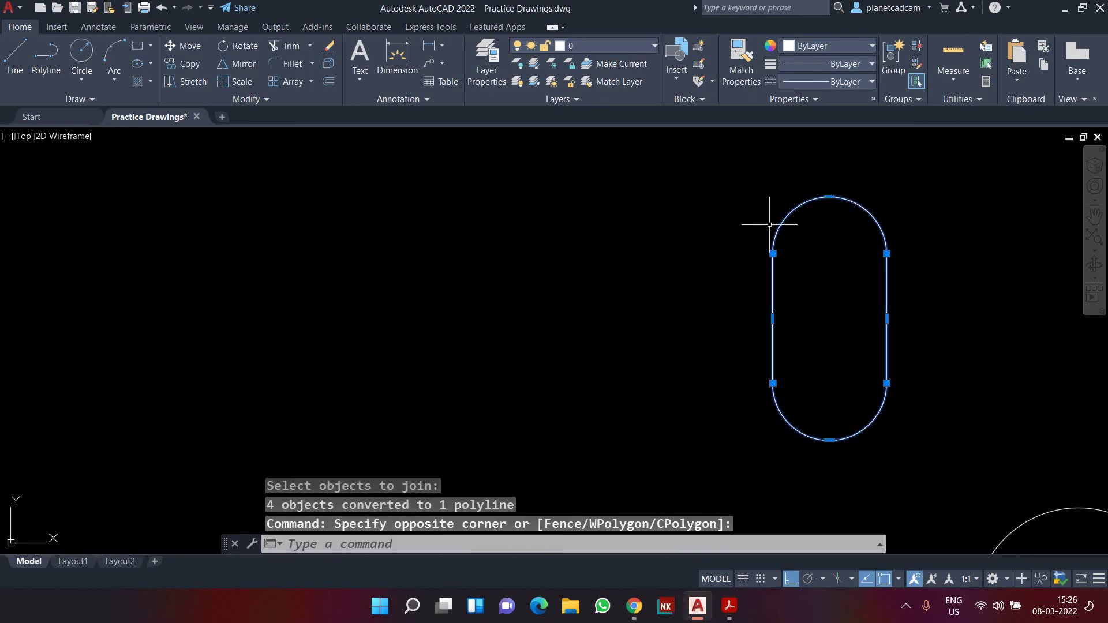
pyautogui.press('Escape')
# Offset the joined slot outline outward by 11 units.
pyautogui.write('o')
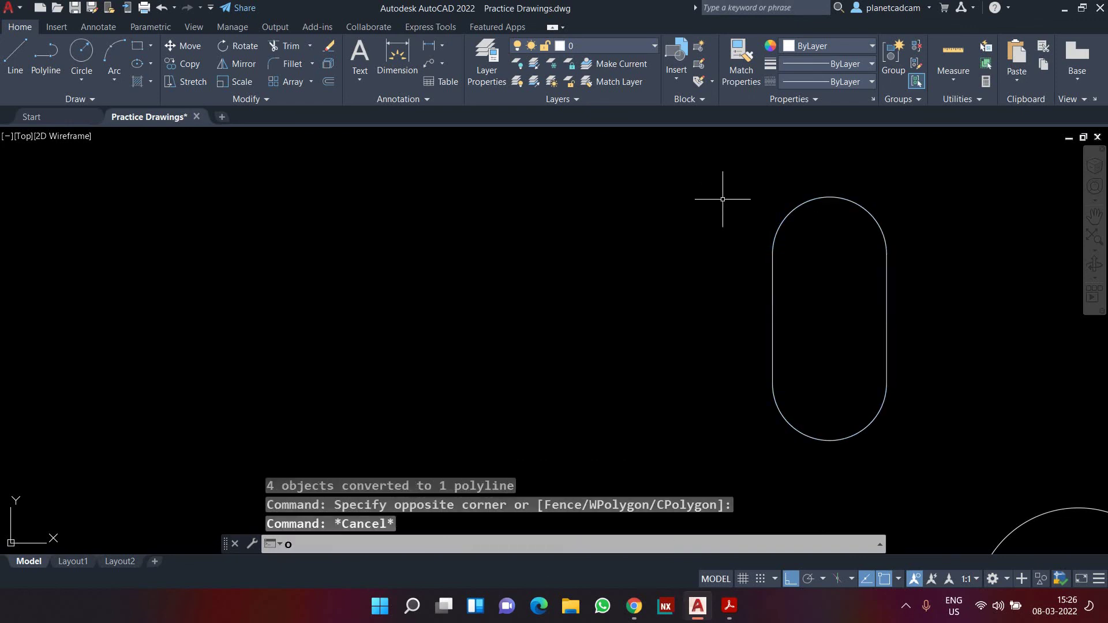
pyautogui.press('Return')
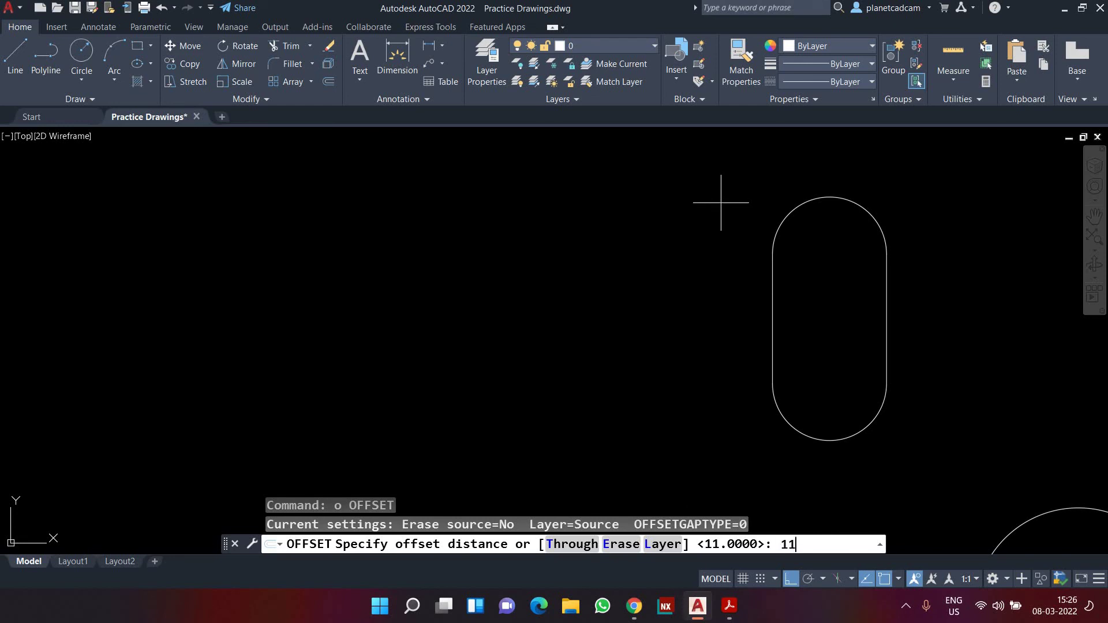
pyautogui.press('Return')
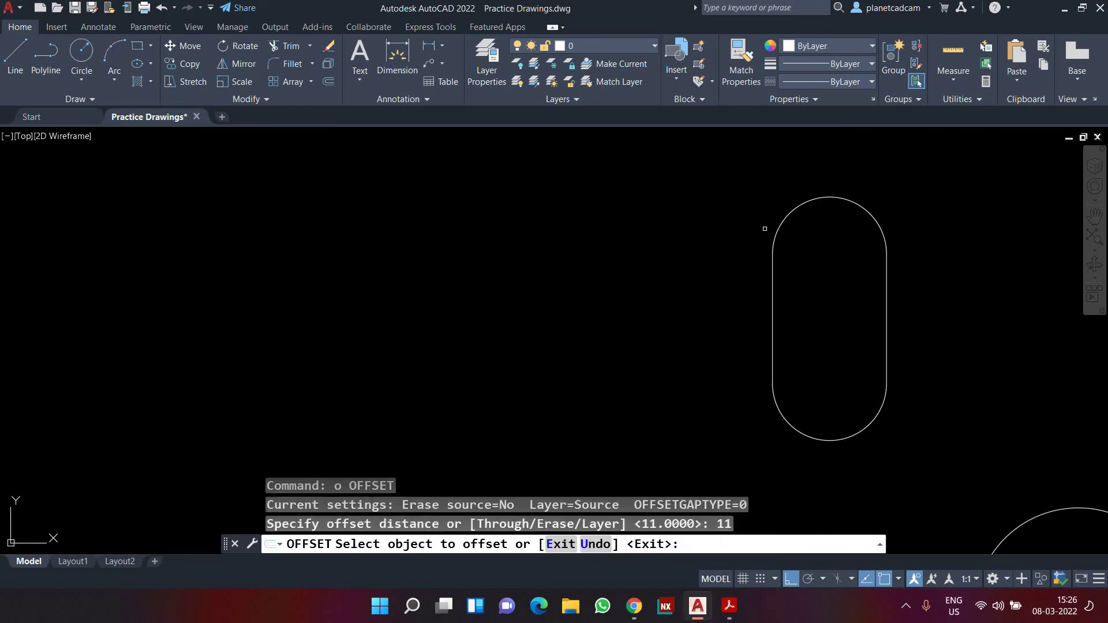
pyautogui.click(778, 231)
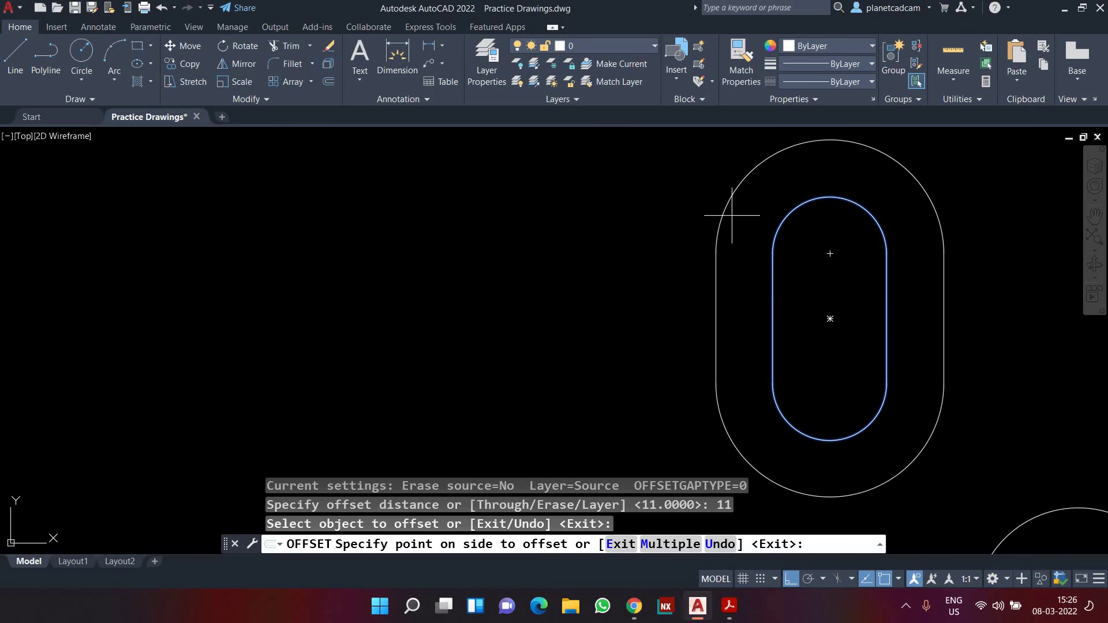
pyautogui.click(732, 216)
pyautogui.press('Return')
pyautogui.scroll(-3, 733, 217)
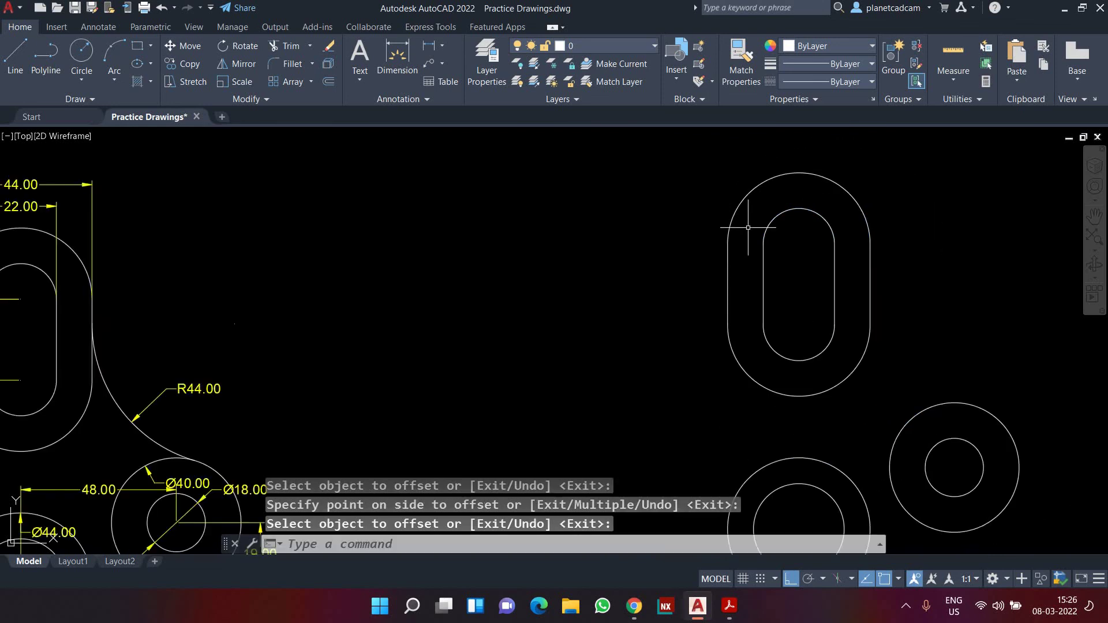
# Examine the reference drawing's radii for the arcs connecting the upper slot, the right-hand circle and the curved slot.
pyautogui.scroll(3, 296, 198)
pyautogui.scroll(2, 296, 198)
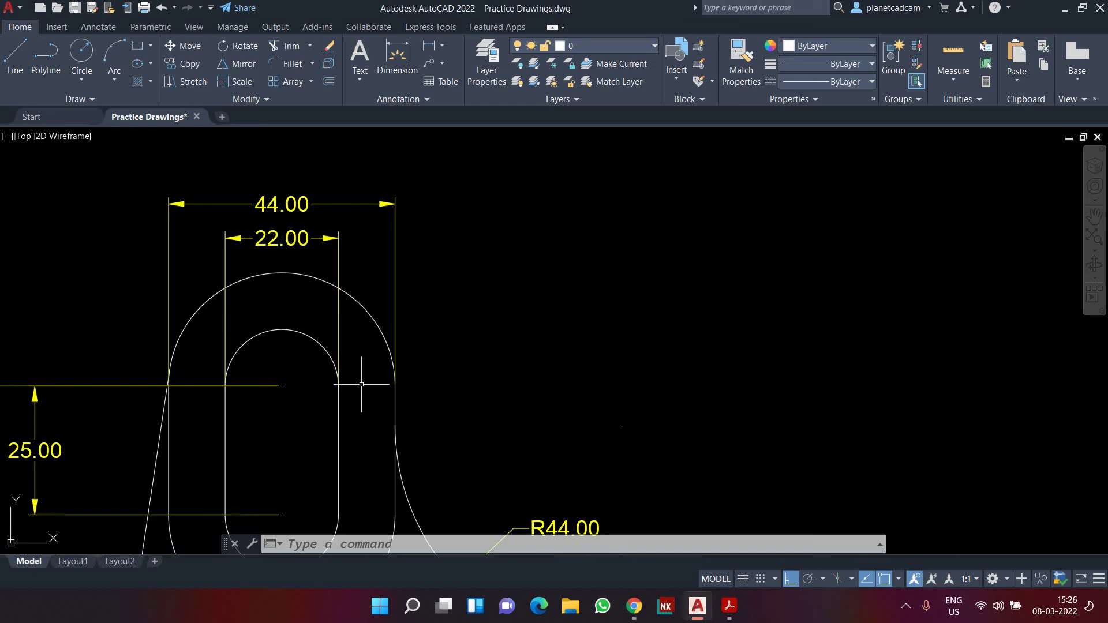
pyautogui.scroll(-4, 390, 365)
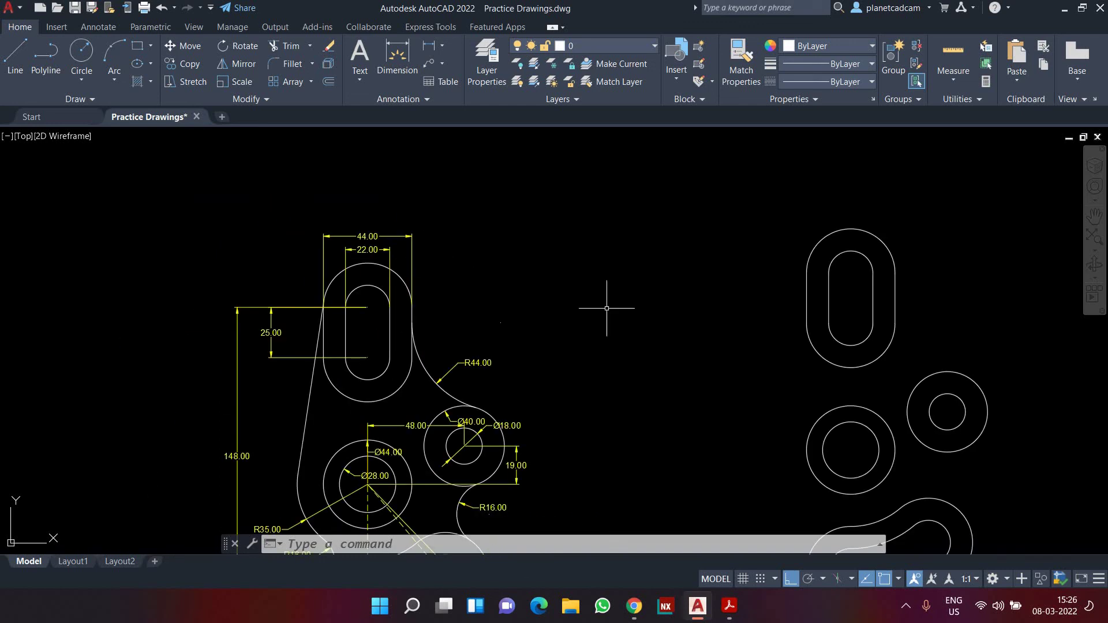
pyautogui.scroll(2, 431, 314)
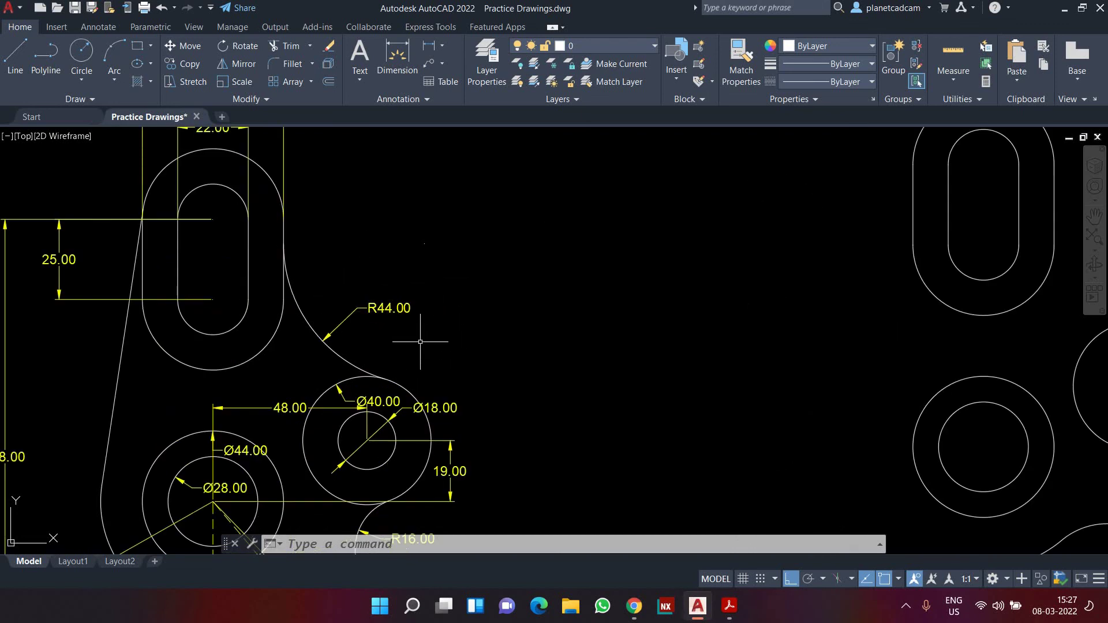
pyautogui.scroll(-2, 542, 321)
pyautogui.moveTo(611, 316); pyautogui.dragTo(521, 300, button='middle')
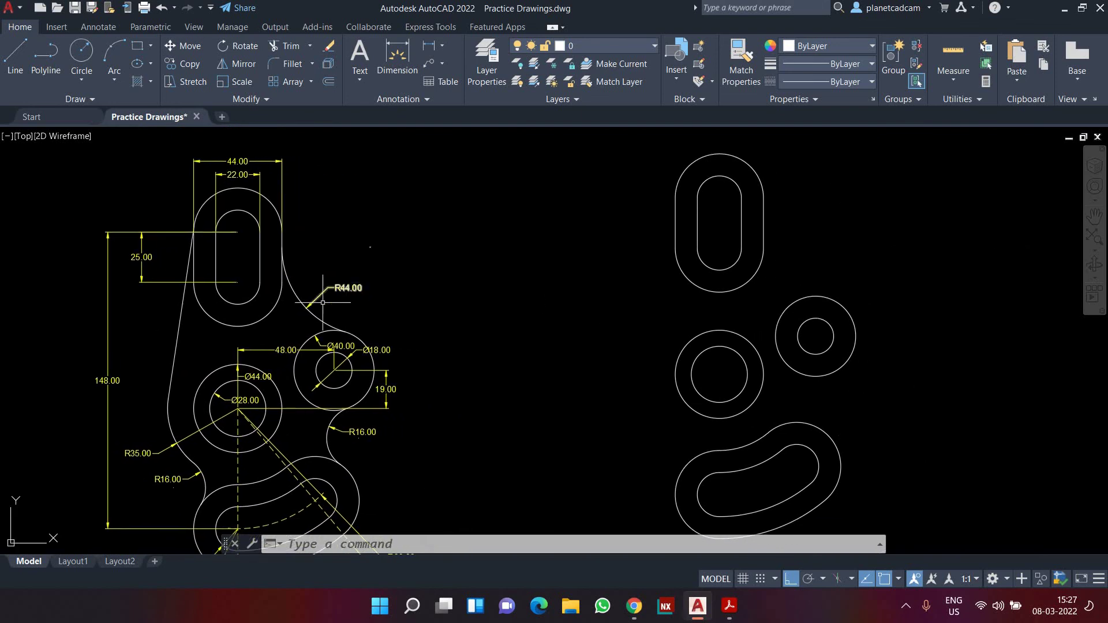
pyautogui.scroll(4, 317, 309)
pyautogui.scroll(-2, 343, 309)
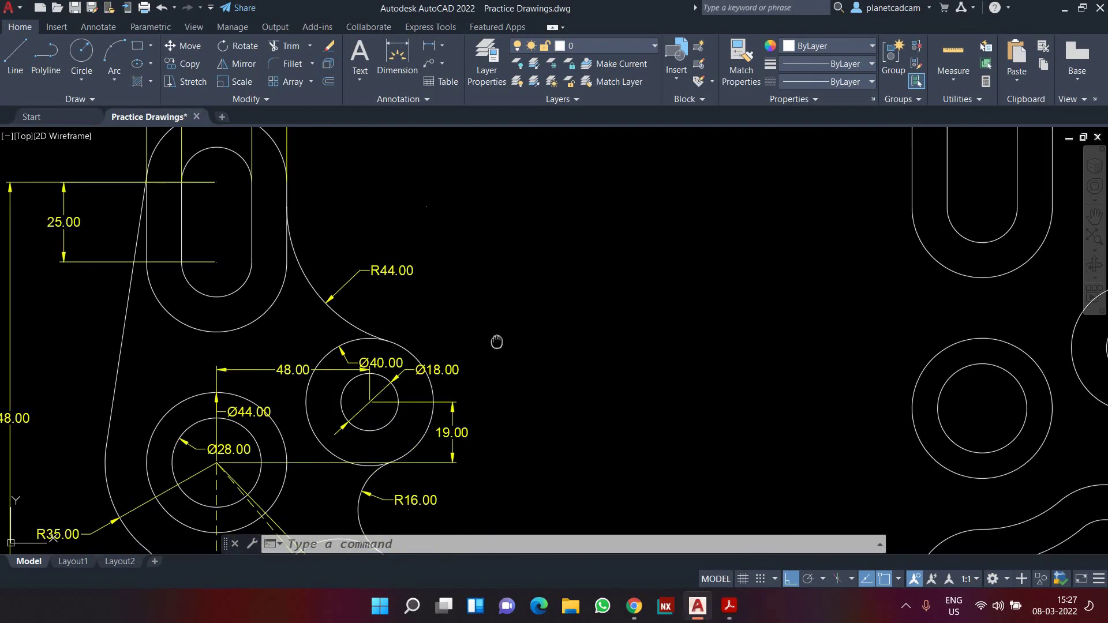
pyautogui.moveTo(498, 341); pyautogui.dragTo(516, 269, button='middle')
pyautogui.moveTo(567, 398); pyautogui.dragTo(562, 419, button='middle')
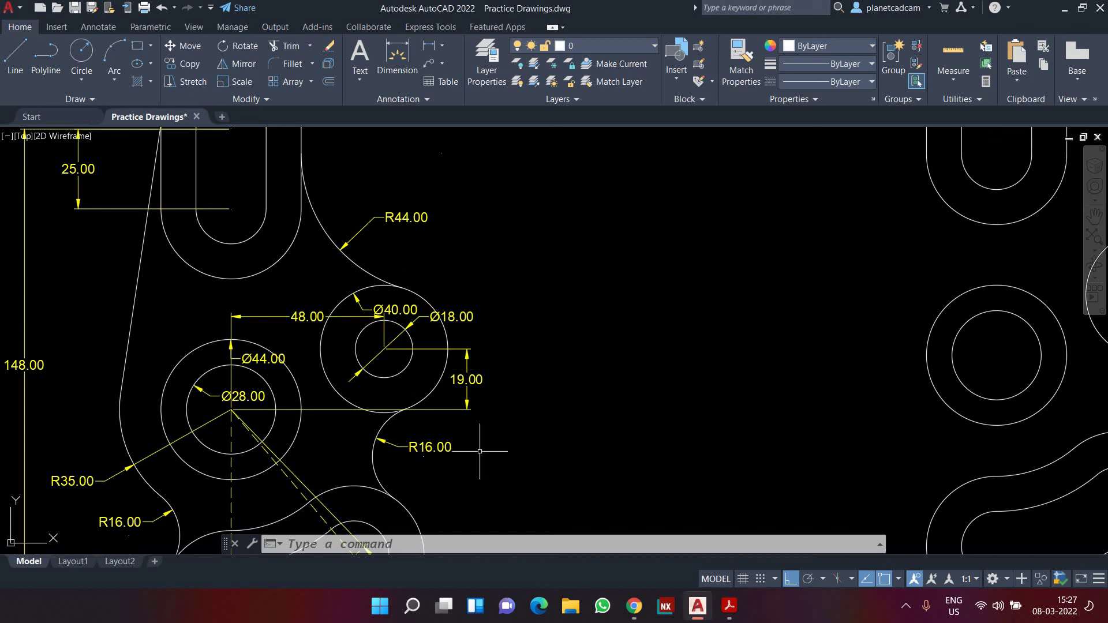
# Draw a radius 44 circle tangent to the upper slot's outer right edge and the right-hand outer circle.
pyautogui.moveTo(733, 402)
pyautogui.mouseDown(button='middle')
pyautogui.moveTo(623, 413)
pyautogui.moveTo(476, 469)
pyautogui.mouseUp(button='middle')
pyautogui.write('c')
pyautogui.press('Return')
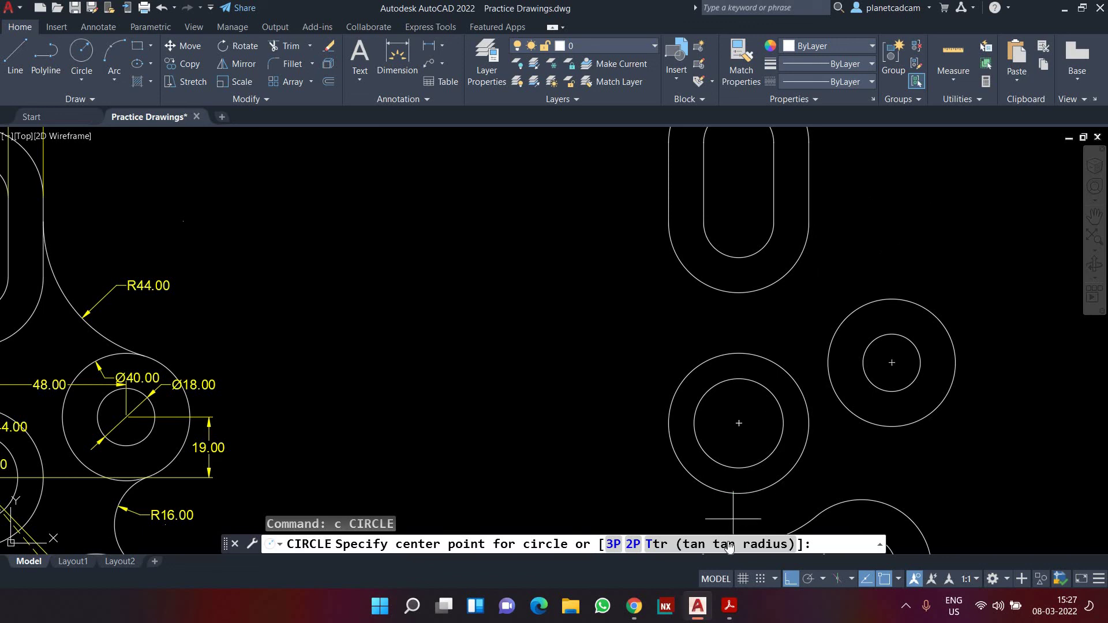
pyautogui.write('T')
pyautogui.press('Return')
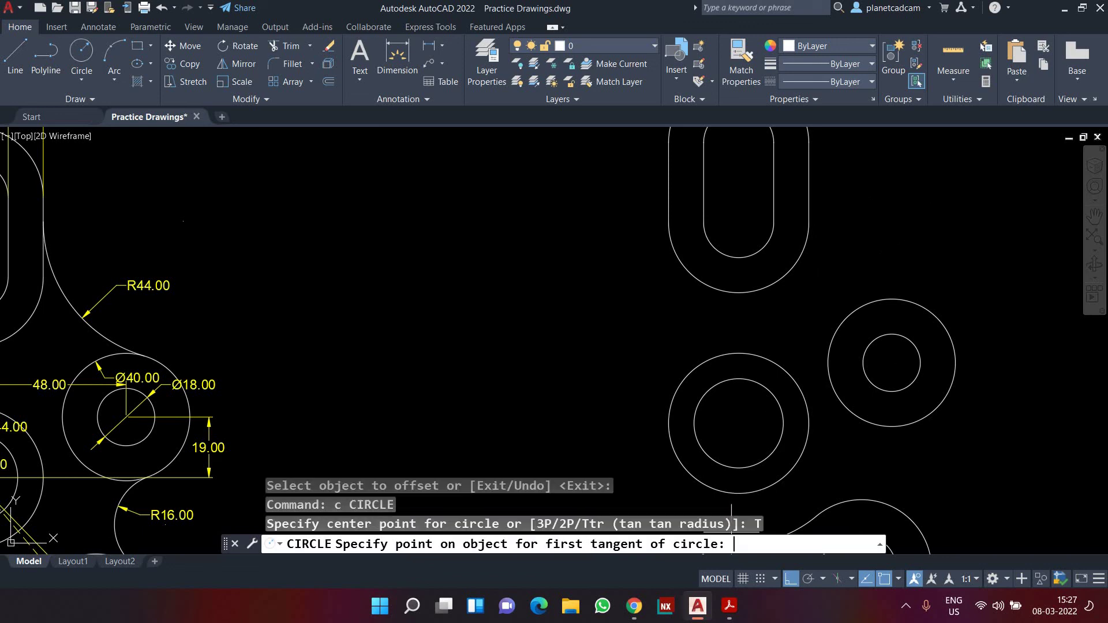
pyautogui.click(810, 198)
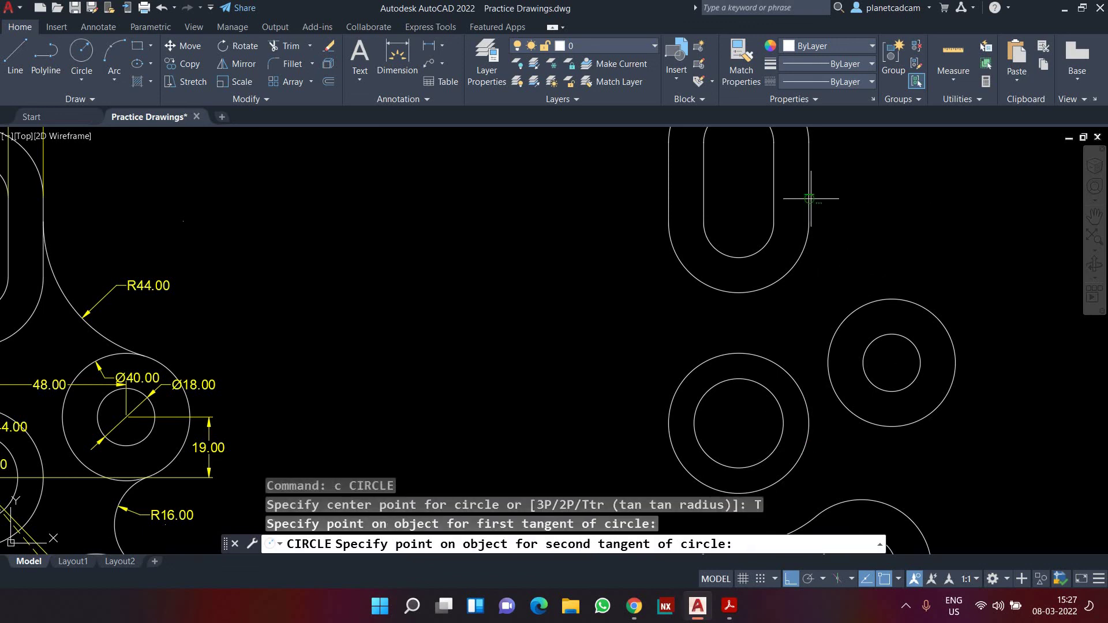
pyautogui.click(894, 295)
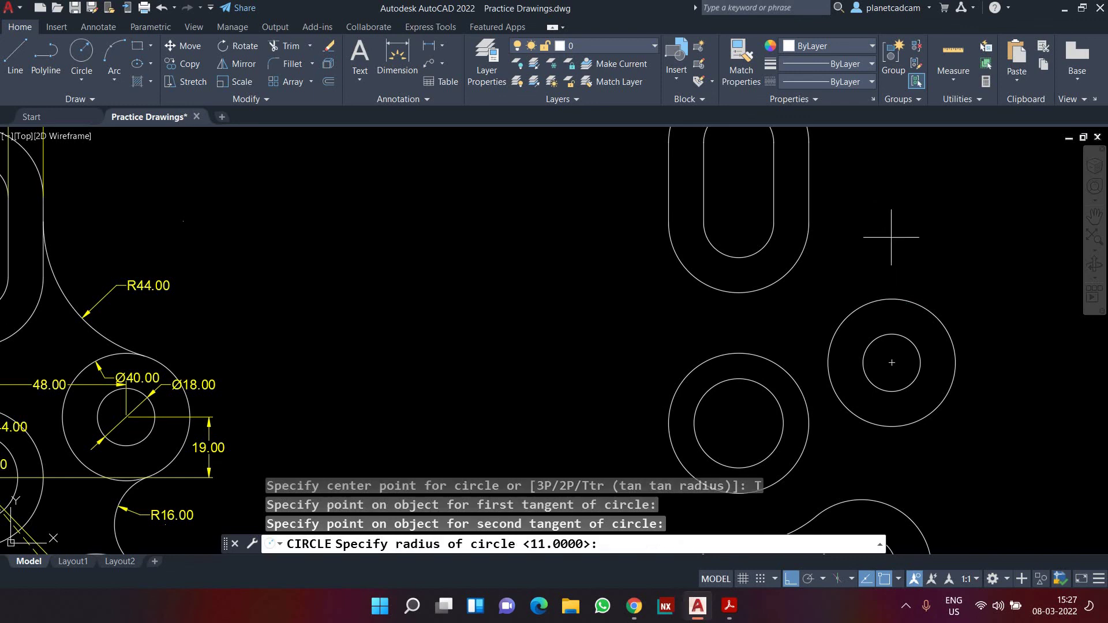
pyautogui.press('Return')
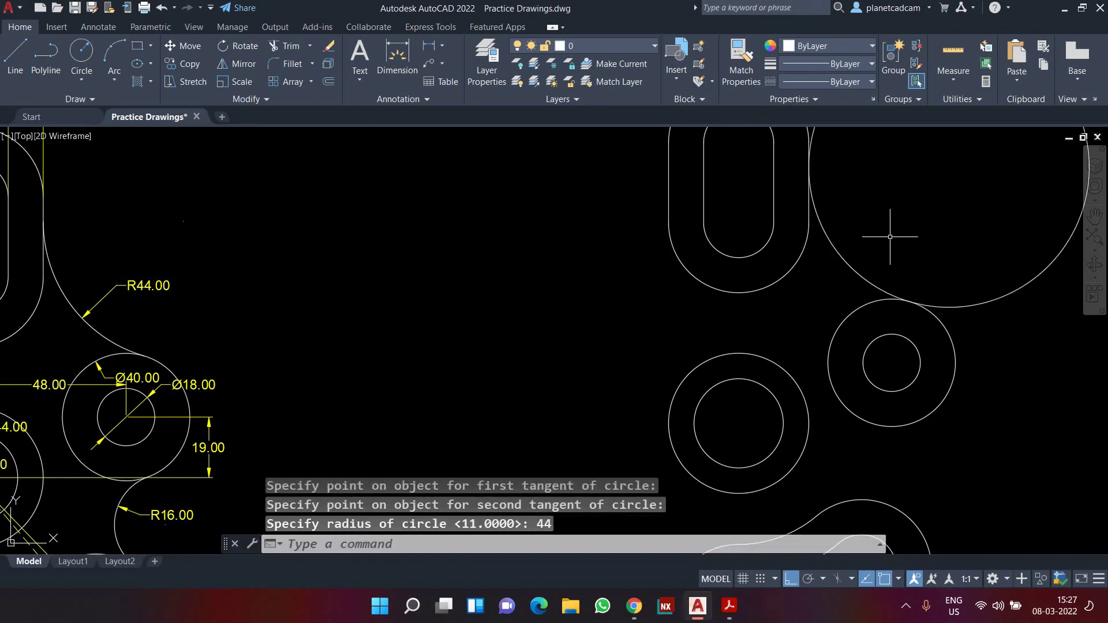
# Draw a radius 16 circle tangent to the right-hand outer circle and the curved slot's outer outline using the tan-tan-radius option.
pyautogui.scroll(-5, 892, 237)
pyautogui.scroll(3, 914, 347)
pyautogui.write('c')
pyautogui.press('Return')
pyautogui.moveTo(944, 386); pyautogui.dragTo(935, 410, button='middle')
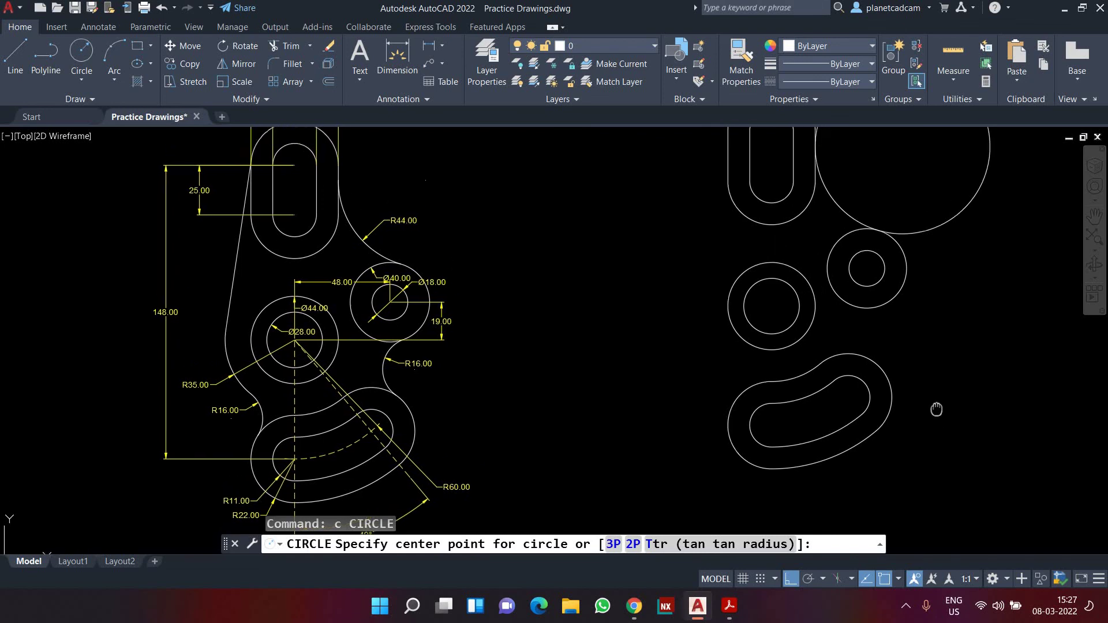
pyautogui.write('t')
pyautogui.press('Return')
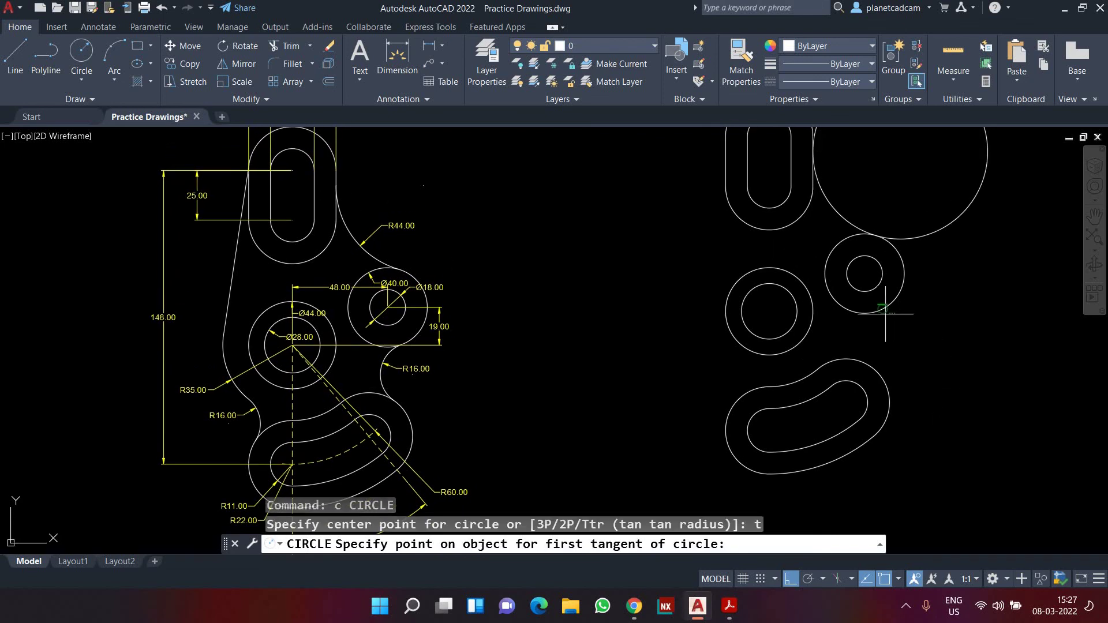
pyautogui.click(885, 314)
pyautogui.click(871, 365)
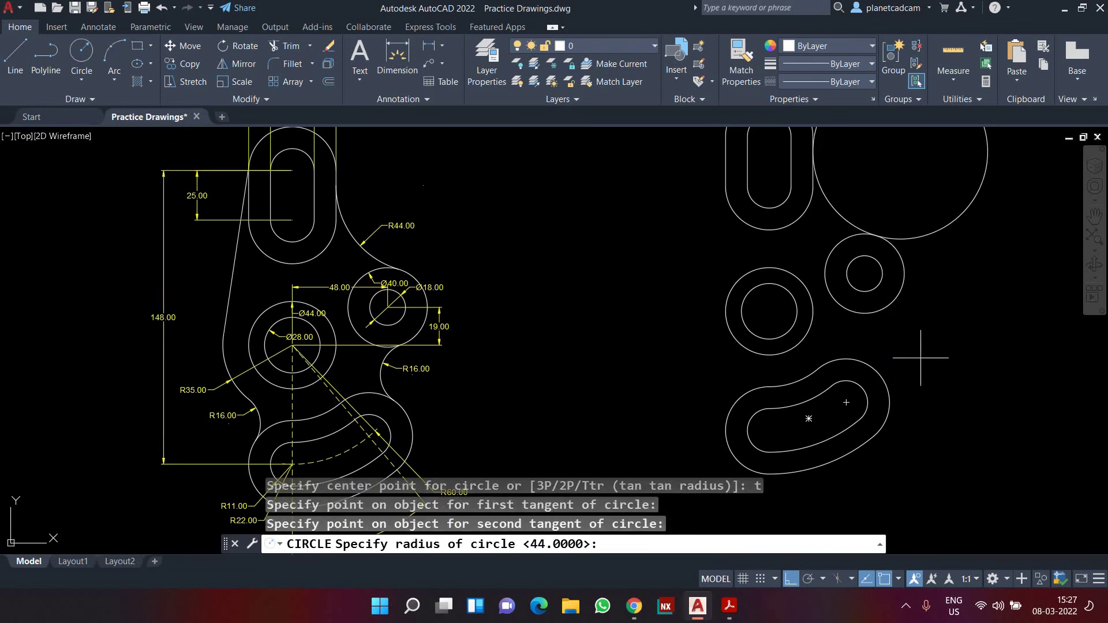
pyautogui.write('16')
pyautogui.press('Return')
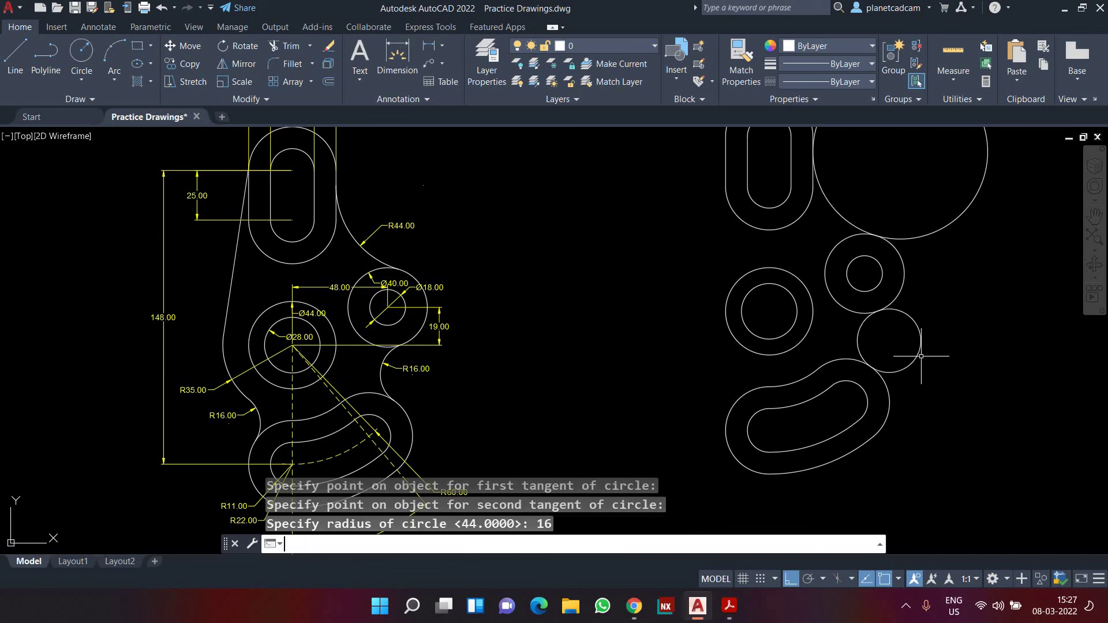
# Trim the radius 16 and radius 44 circles on the part's right side down to their connecting arcs.
pyautogui.write('tr')
pyautogui.press('Return')
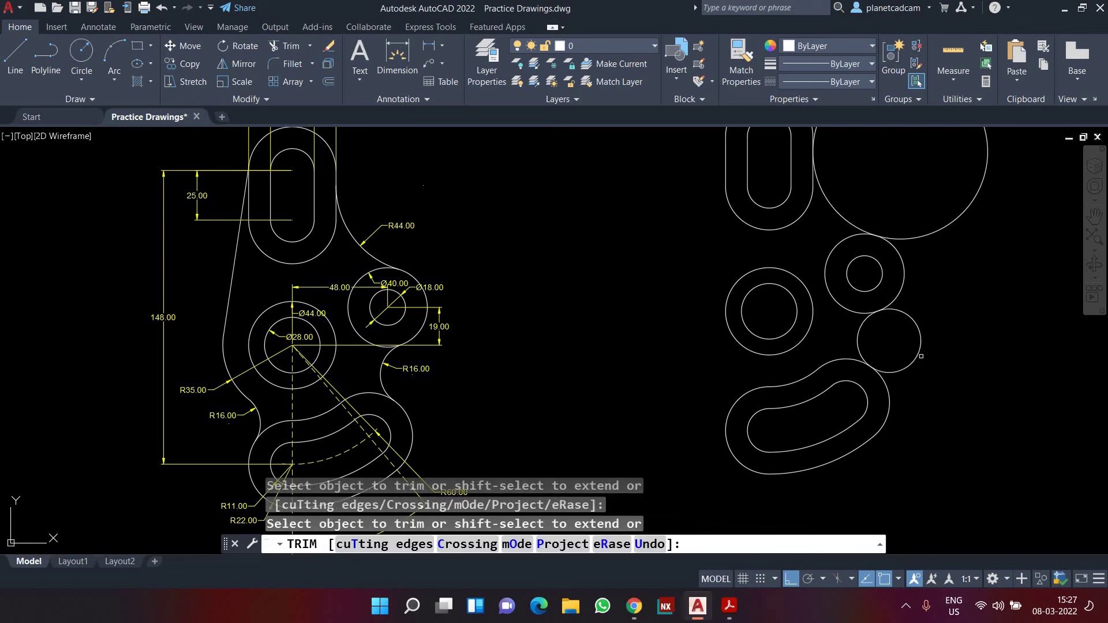
pyautogui.click(921, 356)
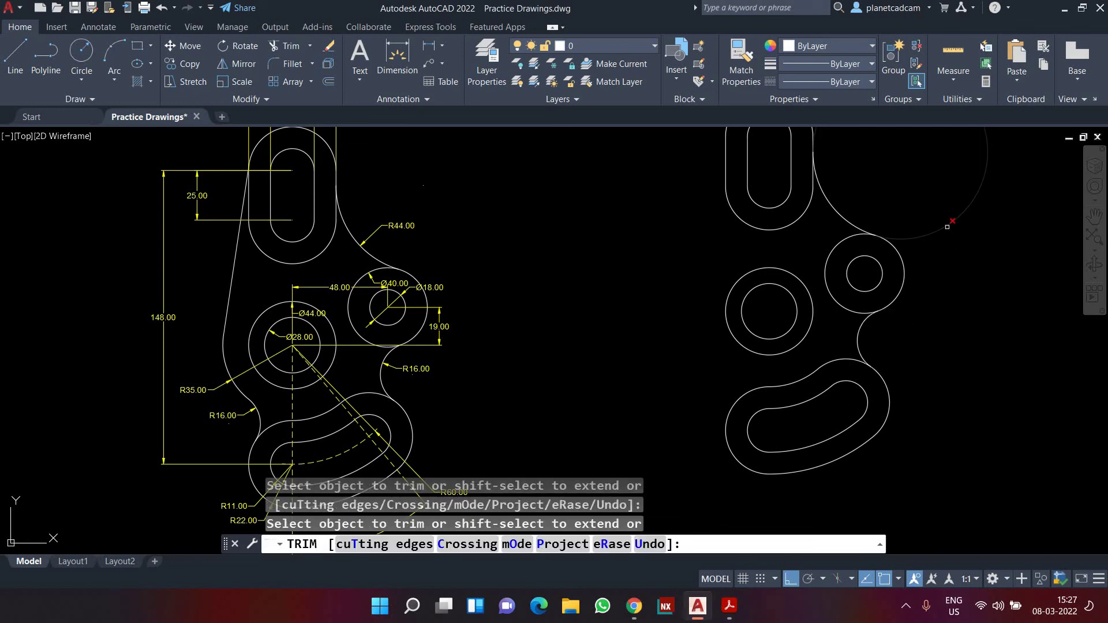
pyautogui.scroll(-2, 929, 345)
pyautogui.press('Escape')
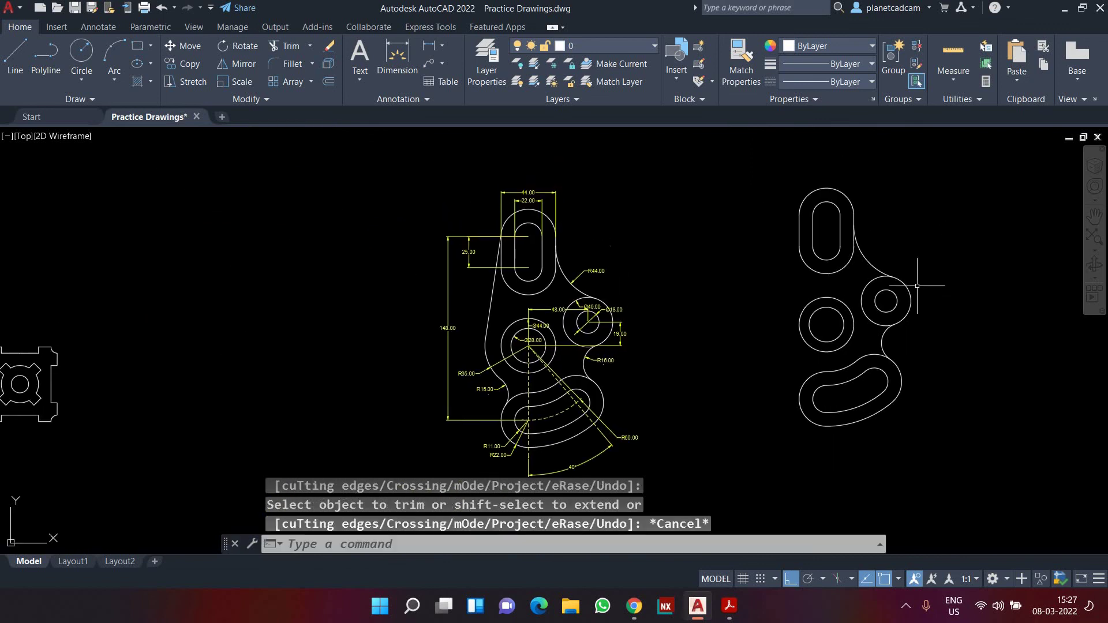
# Draw a radius 35 circle concentric with the two circles in the middle of the part.
pyautogui.scroll(2, 611, 343)
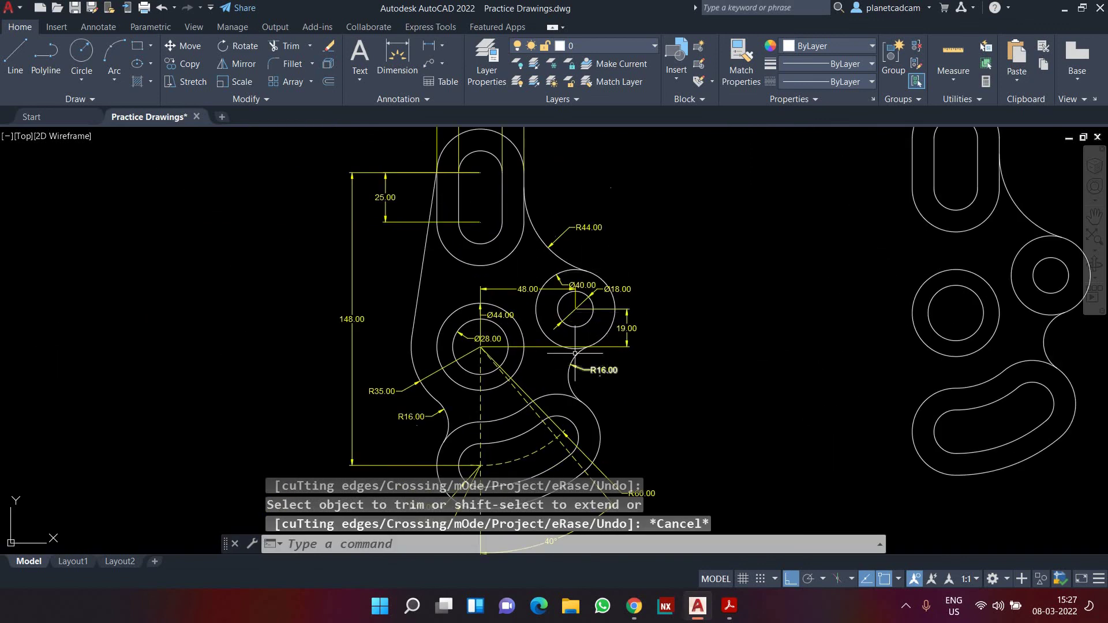
pyautogui.scroll(1, 508, 373)
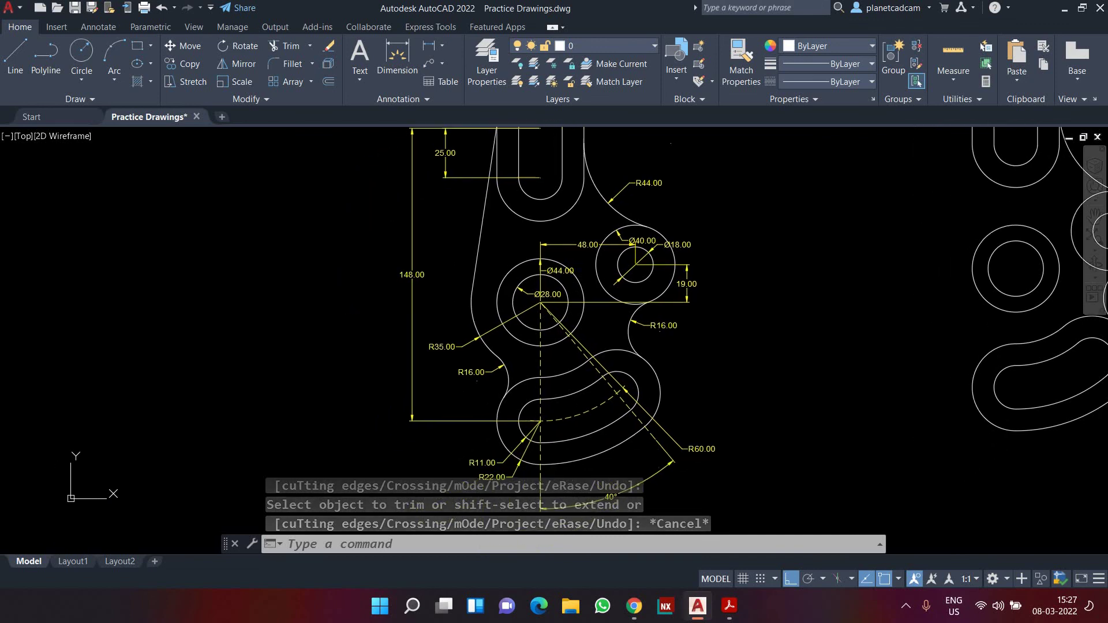
pyautogui.scroll(1, 439, 364)
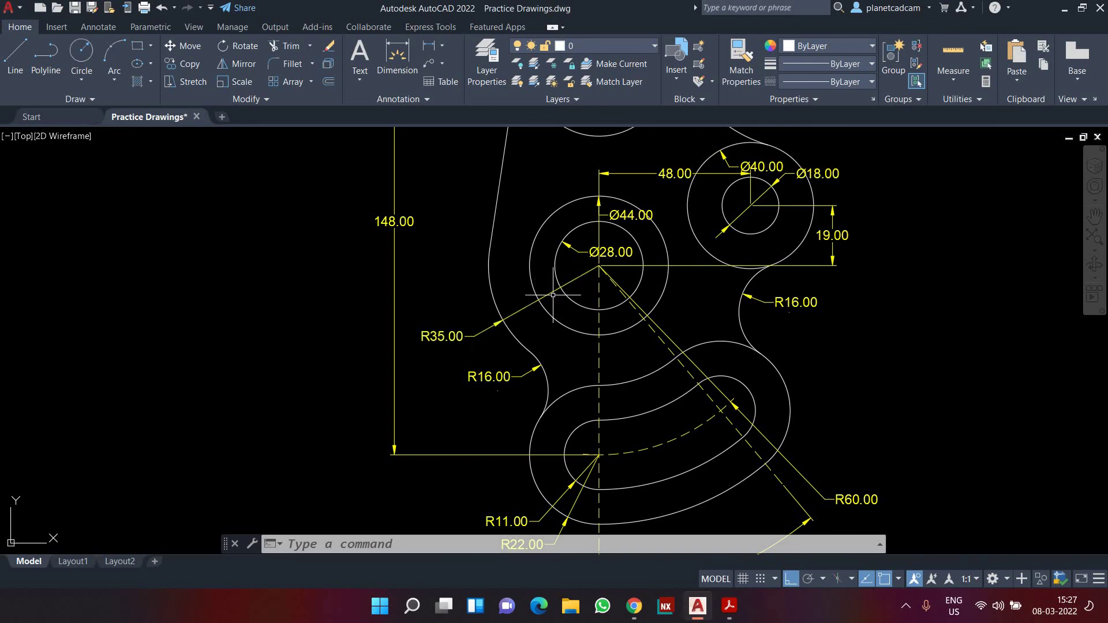
pyautogui.scroll(-3, 552, 294)
pyautogui.scroll(5, 924, 303)
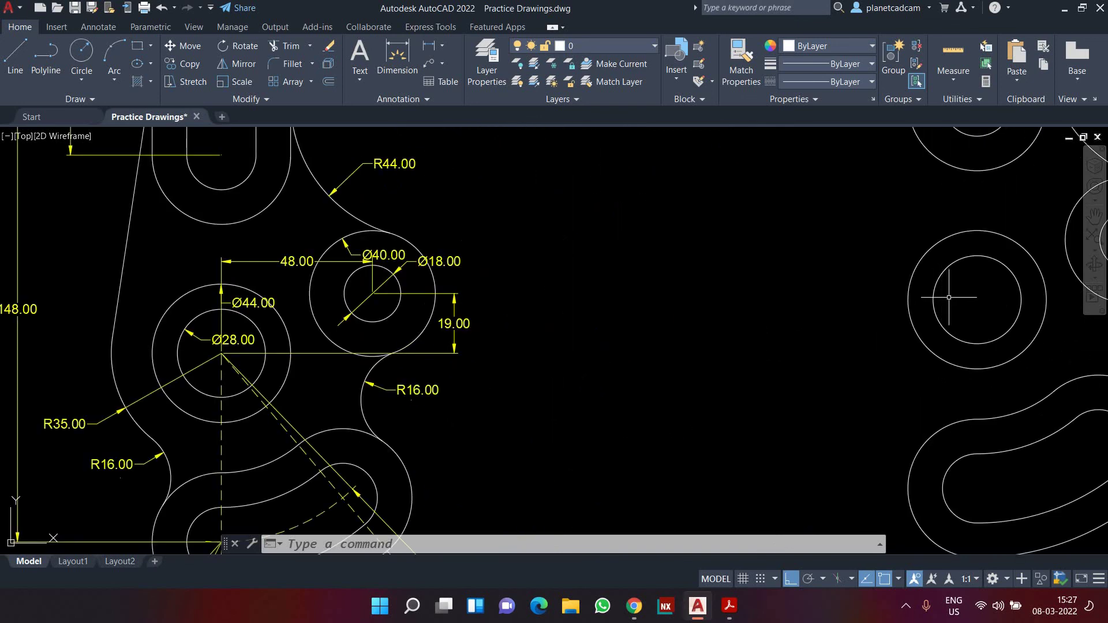
pyautogui.write('c')
pyautogui.press('Return')
pyautogui.click(958, 312)
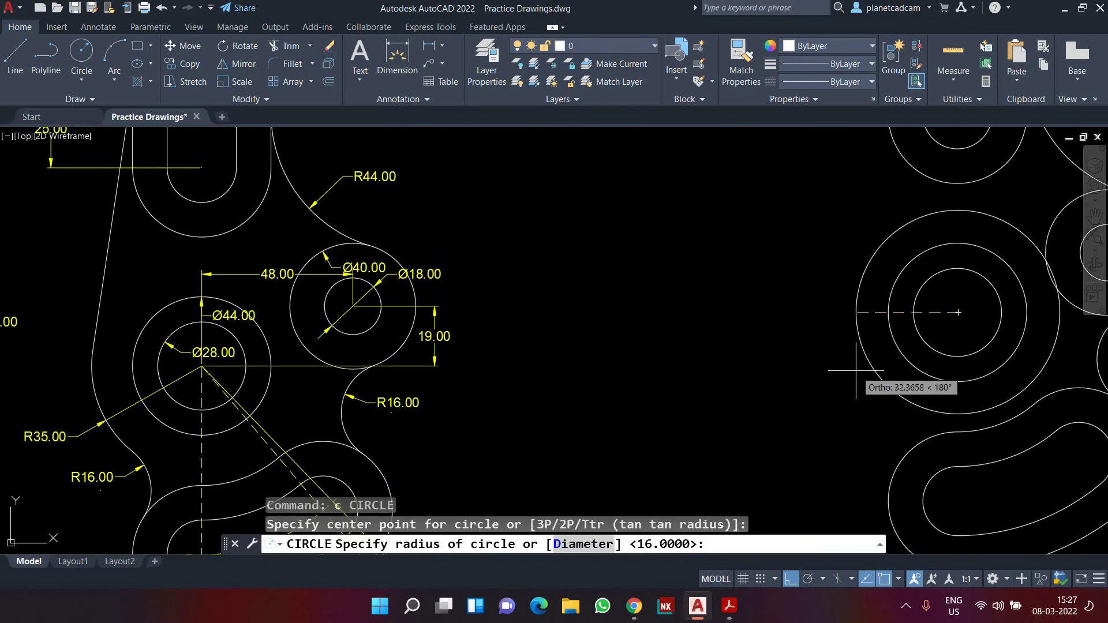
pyautogui.write('35')
pyautogui.press('Return')
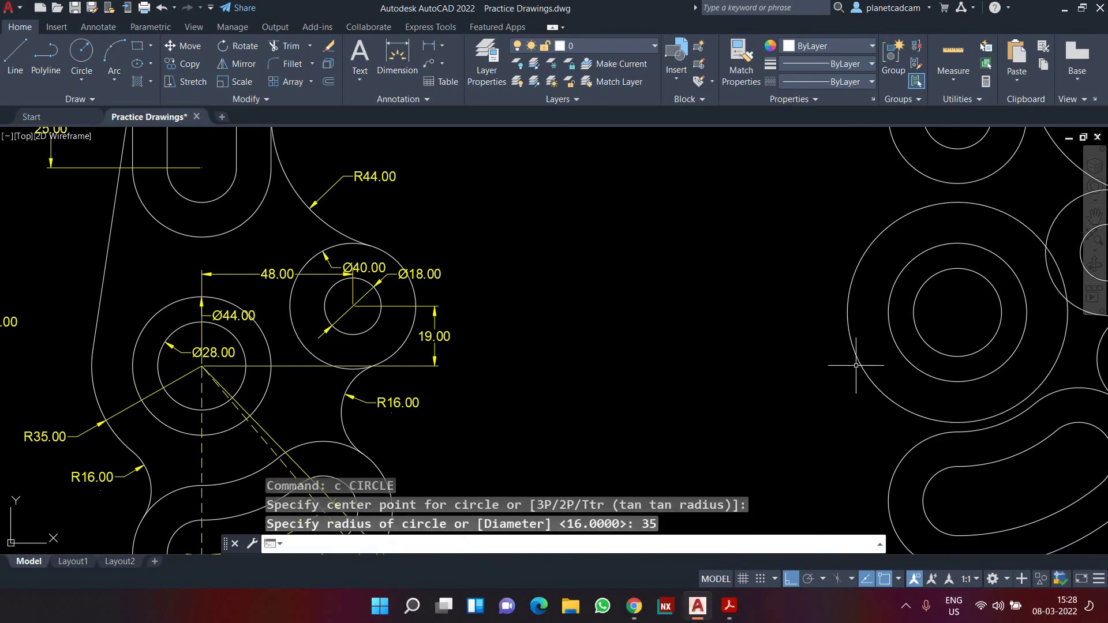
# Examine the slanted line in the reference drawing that connects the upper slot to the R35 arc.
pyautogui.scroll(-2, 856, 365)
pyautogui.moveTo(816, 292); pyautogui.dragTo(848, 289, button='middle')
pyautogui.click(436, 281)
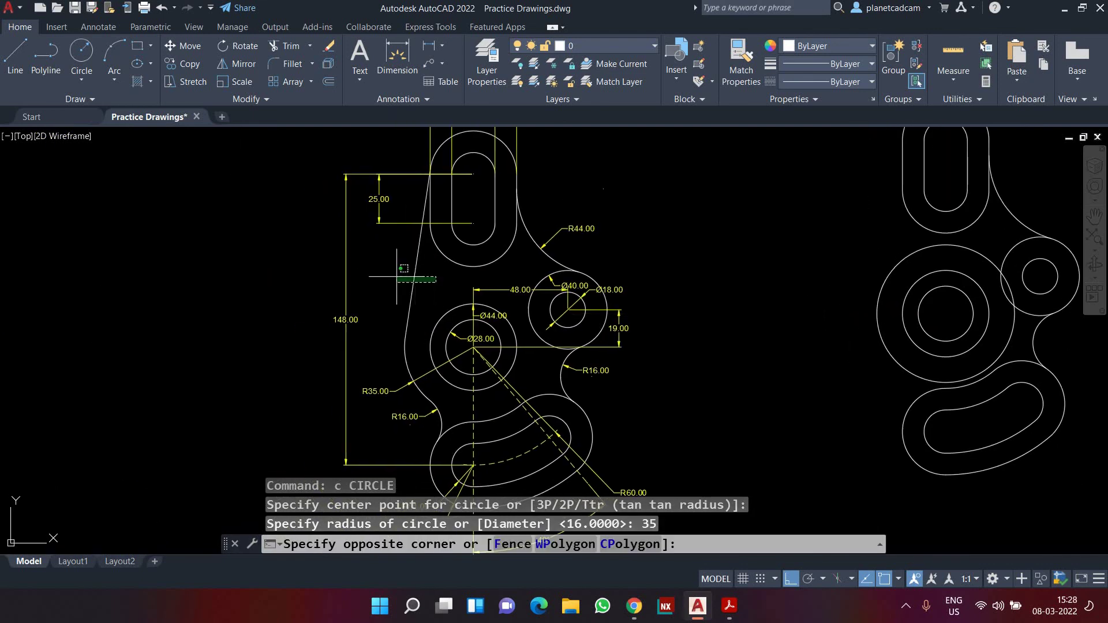
pyautogui.click(396, 276)
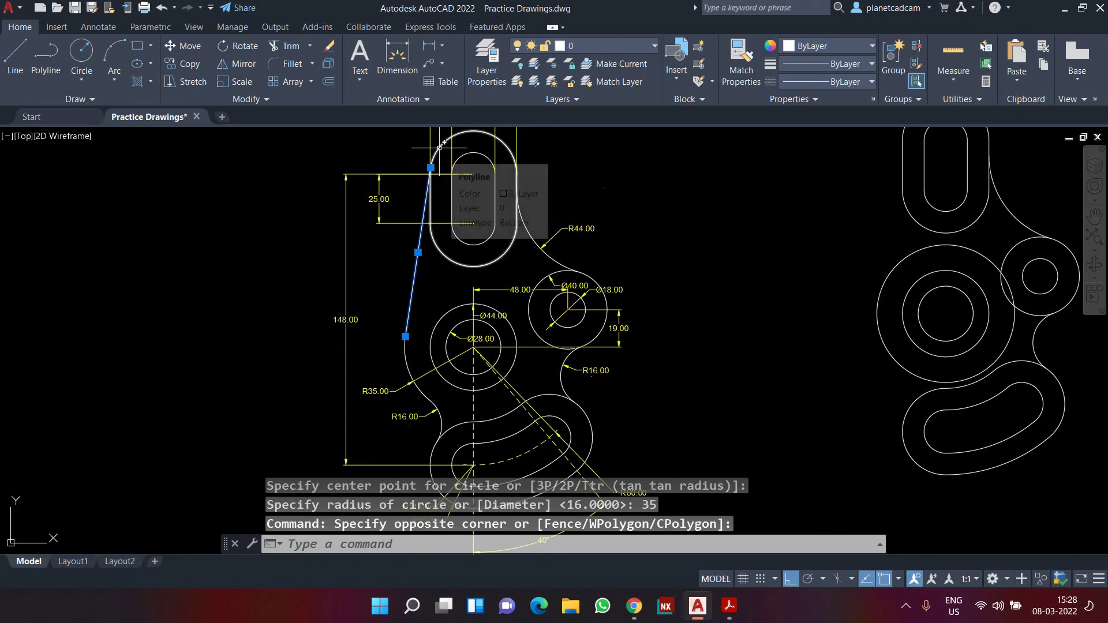
pyautogui.press('Escape')
pyautogui.moveTo(816, 234); pyautogui.dragTo(786, 289, button='middle')
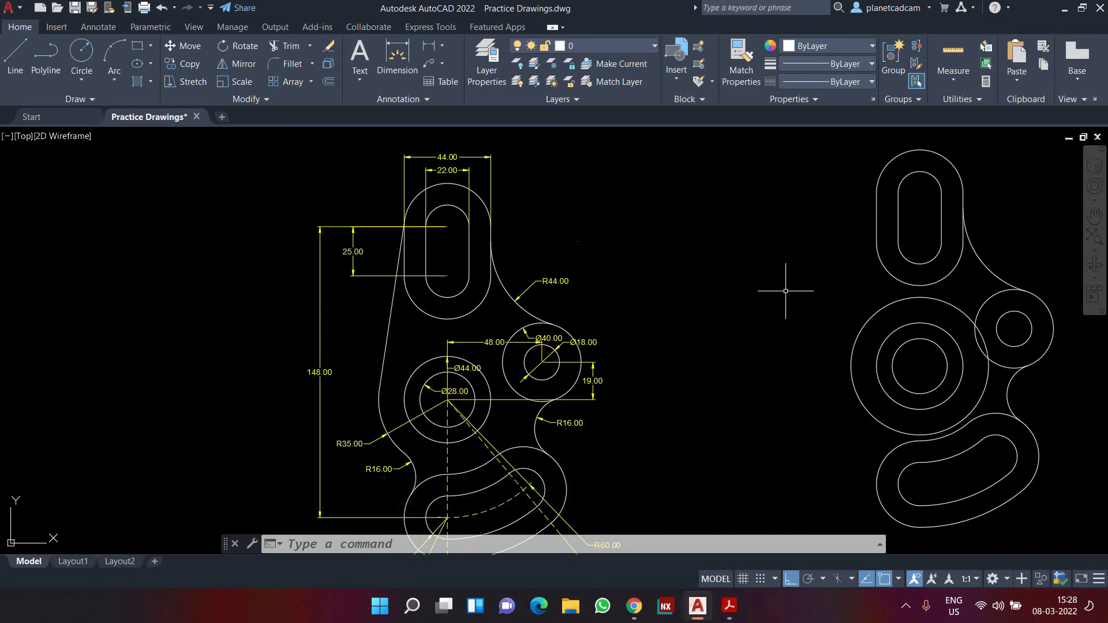
pyautogui.moveTo(785, 291); pyautogui.dragTo(770, 288, button='middle')
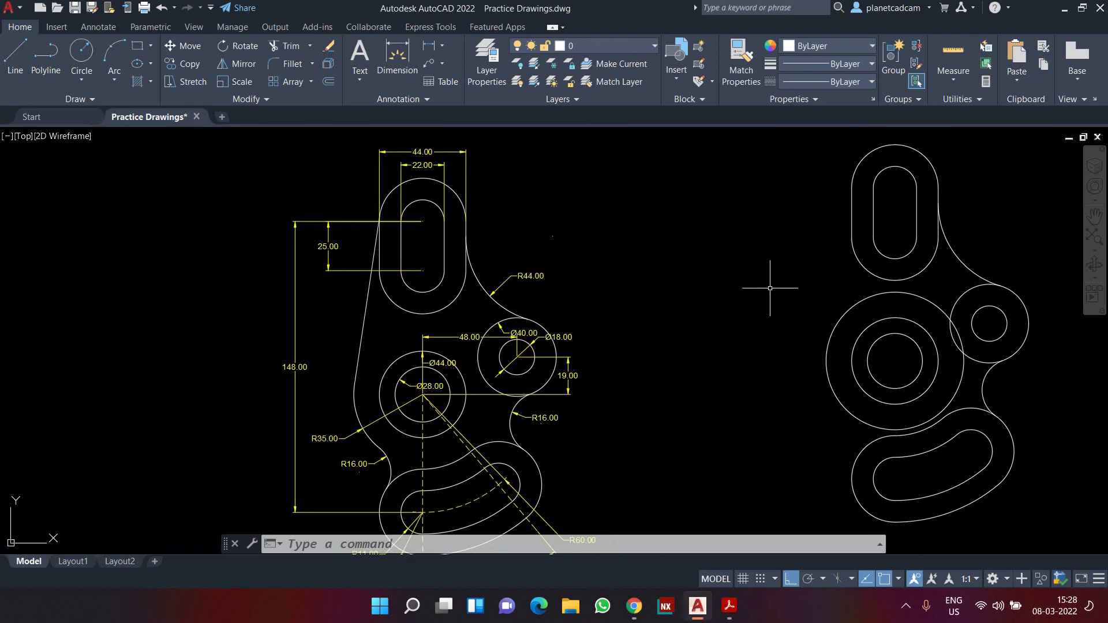
# Clear all object snap modes in the drafting settings and enable only Tangent.
pyautogui.write('ds')
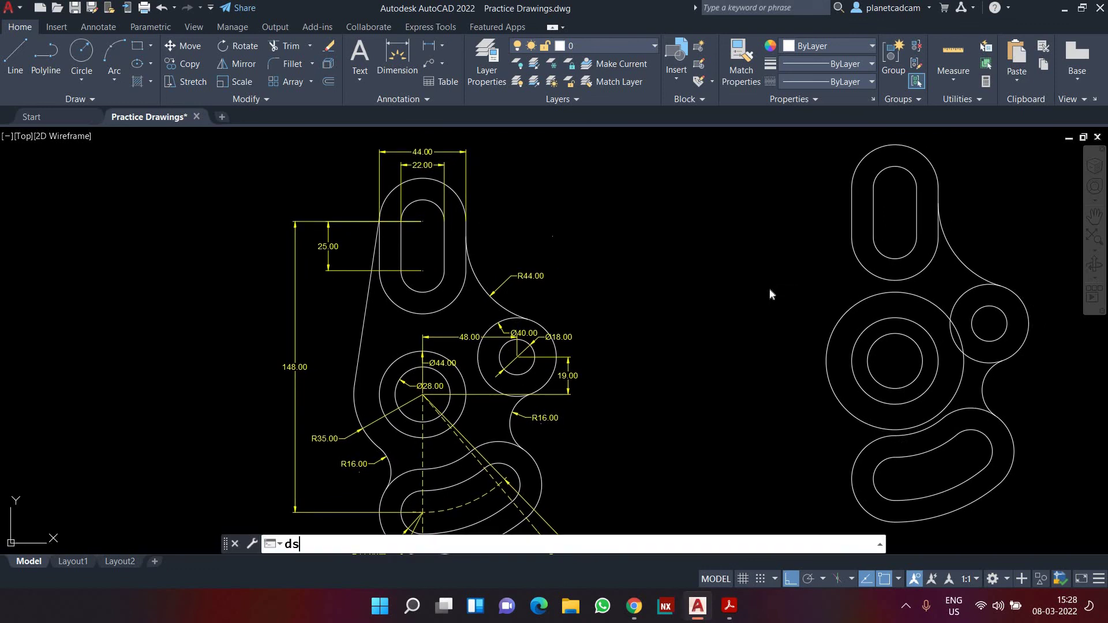
pyautogui.press('Return')
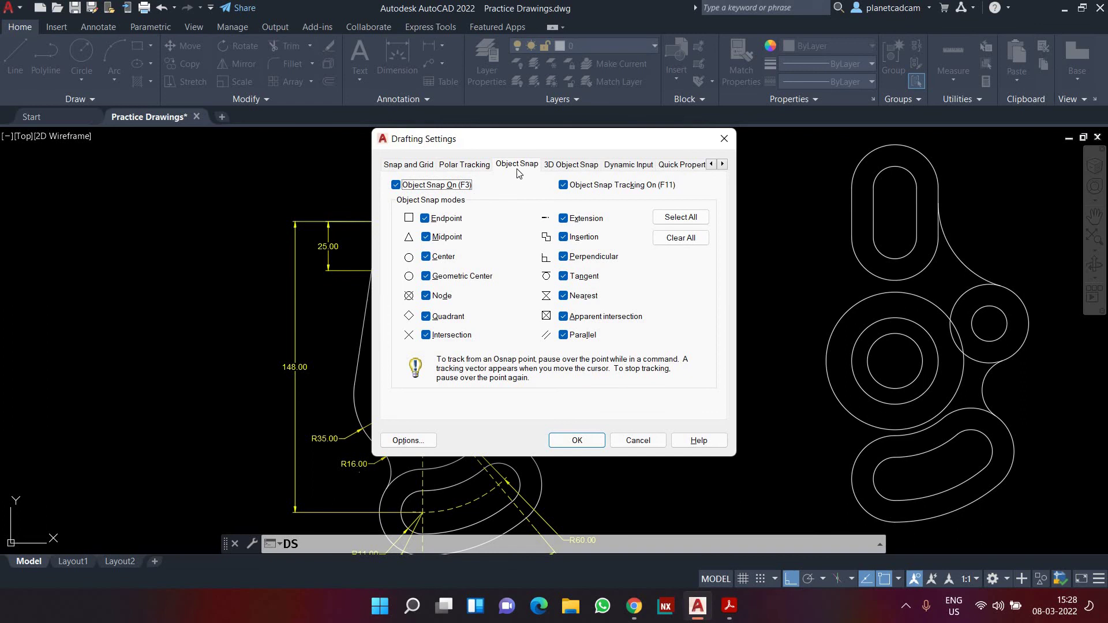
pyautogui.click(681, 238)
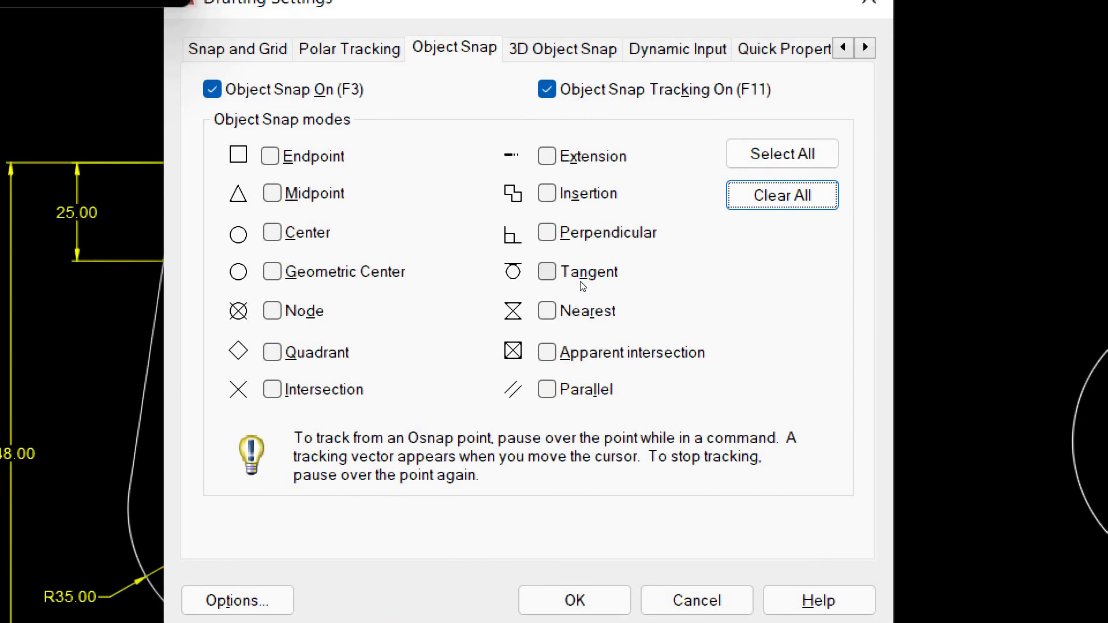
pyautogui.click(582, 286)
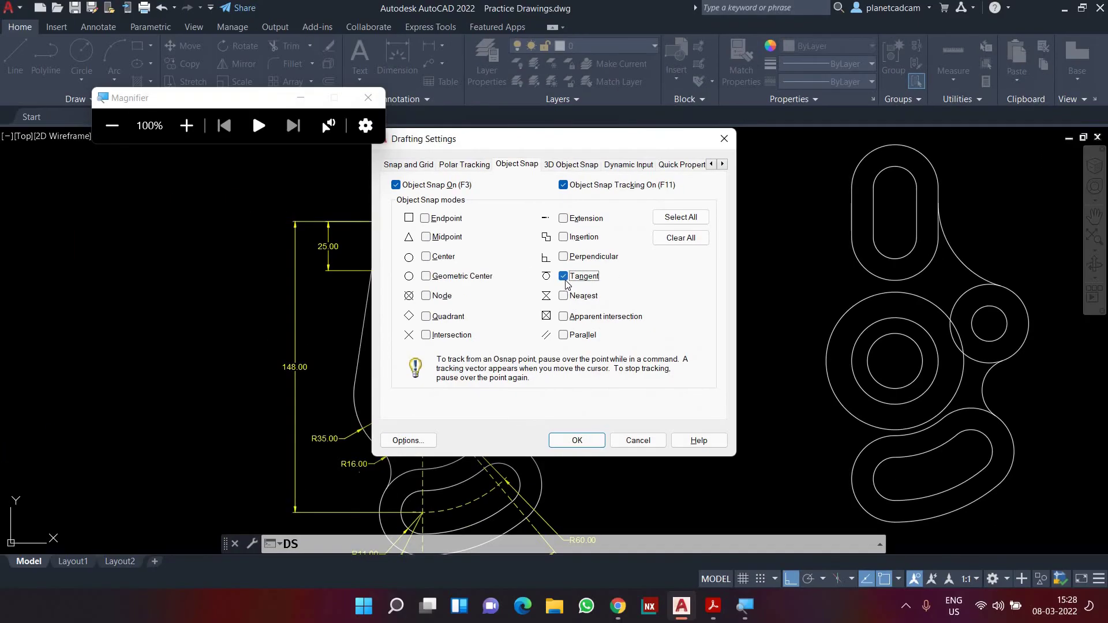
pyautogui.click(301, 98)
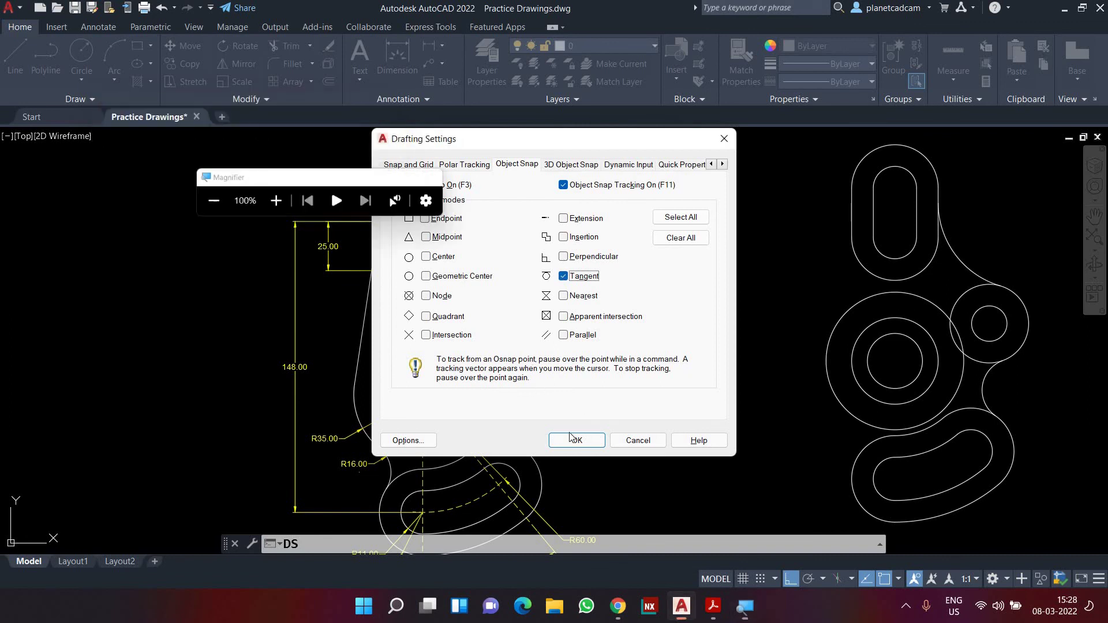
pyautogui.click(577, 441)
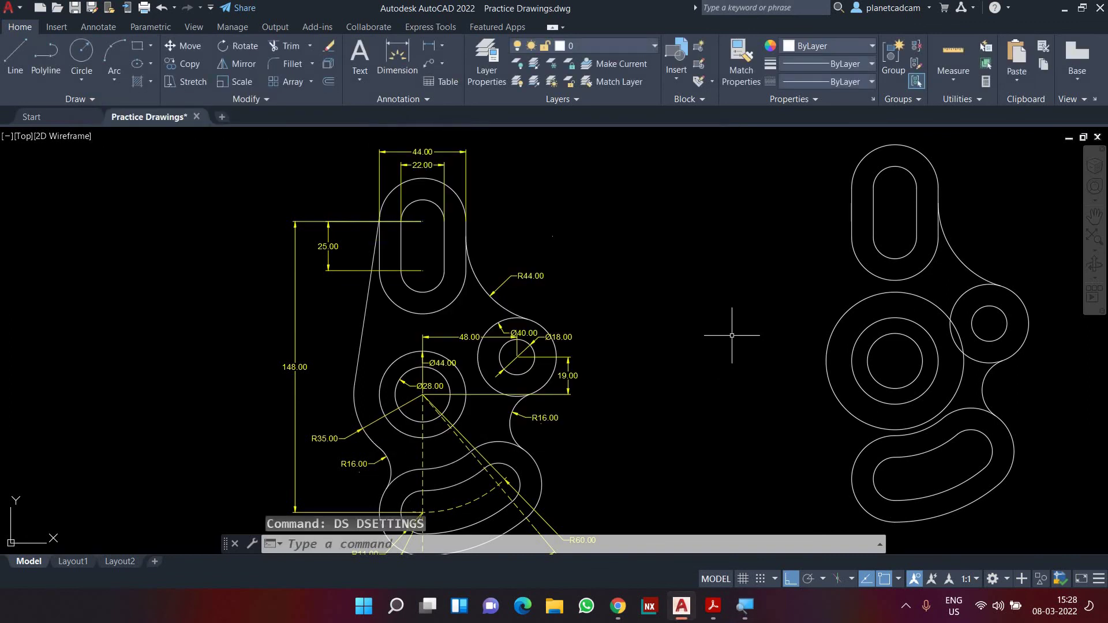
# Draw a line tangent to the upper slot's outer left side and the left side of the radius 35 circle.
pyautogui.write('l')
pyautogui.press('Return')
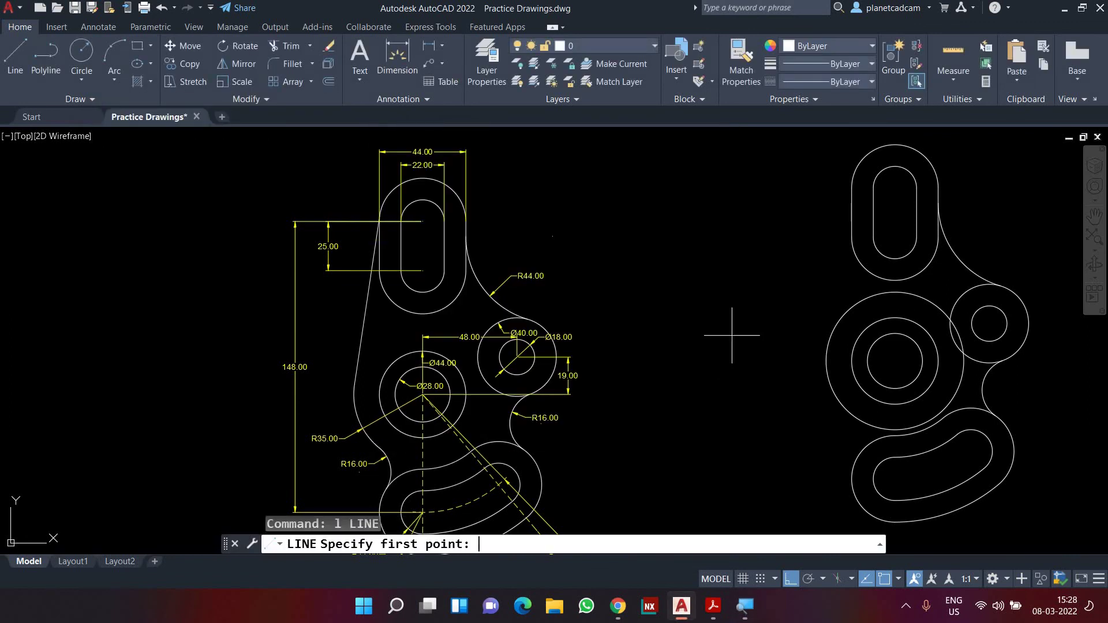
pyautogui.click(858, 154)
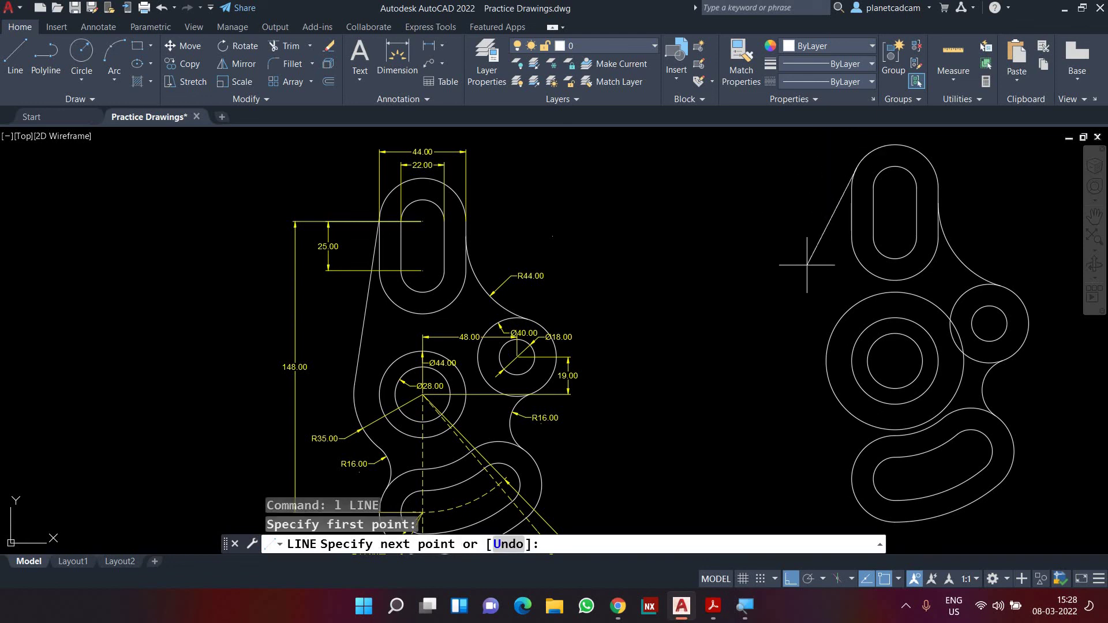
pyautogui.click(841, 317)
pyautogui.press('Escape')
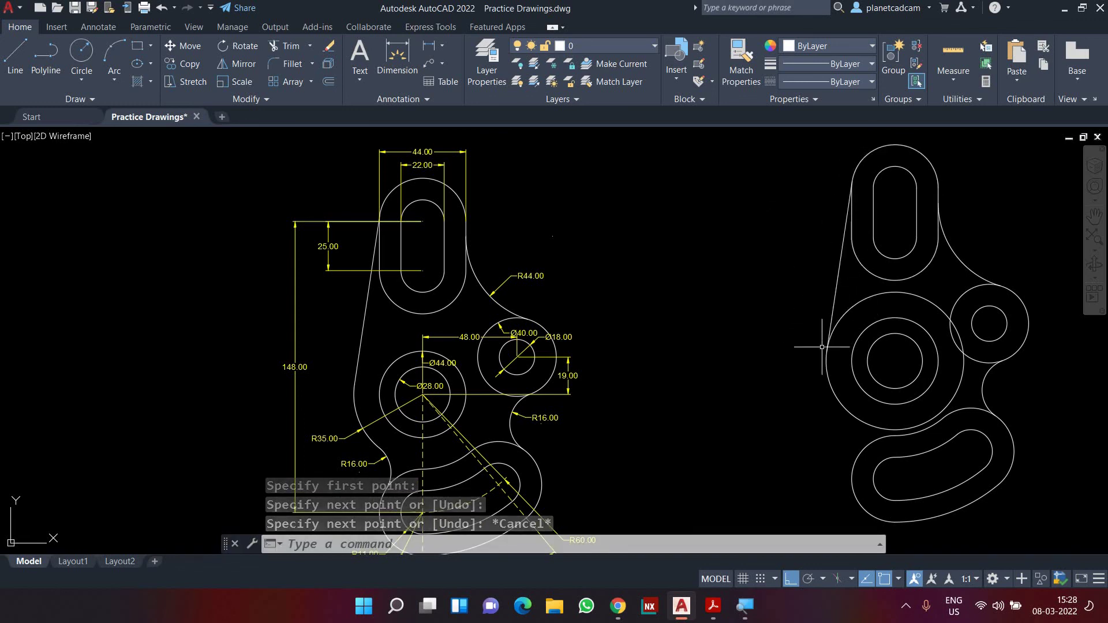
# Draw a radius 16 circle tangent to the radius 35 circle and the left end of the curved slot's outer outline.
pyautogui.scroll(2, 520, 422)
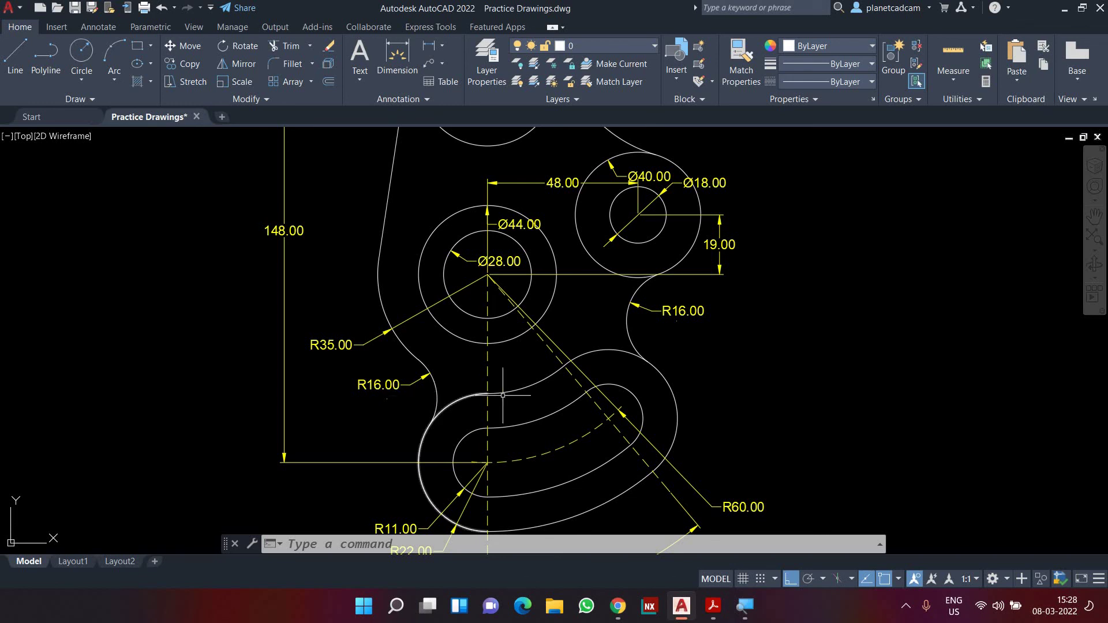
pyautogui.scroll(-2, 561, 359)
pyautogui.moveTo(898, 376); pyautogui.dragTo(846, 403, button='middle')
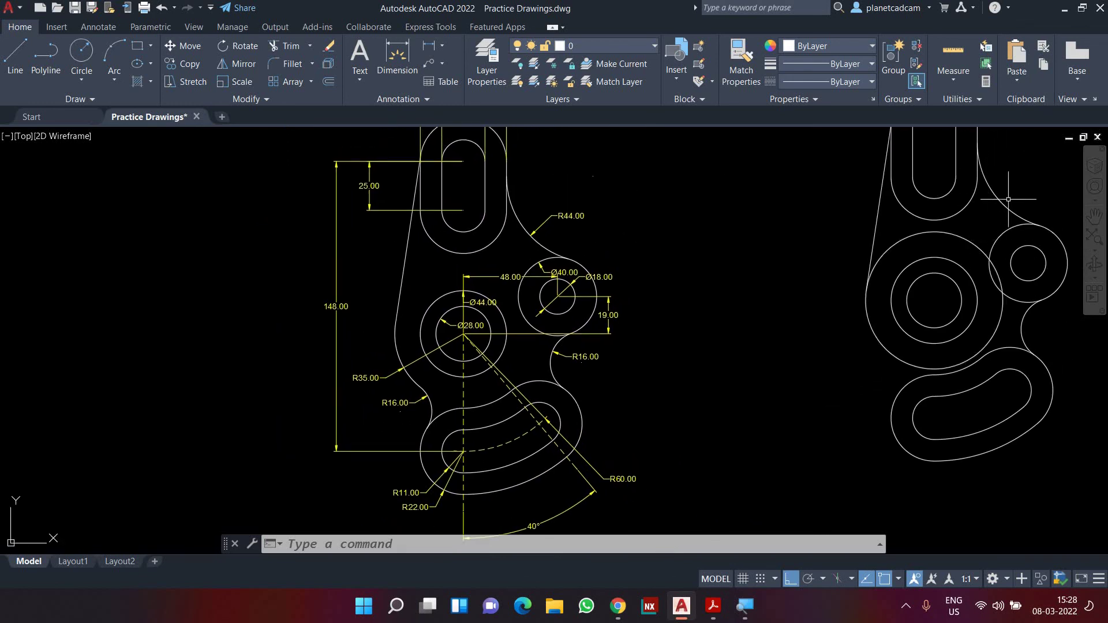
pyautogui.write('c')
pyautogui.press('Return')
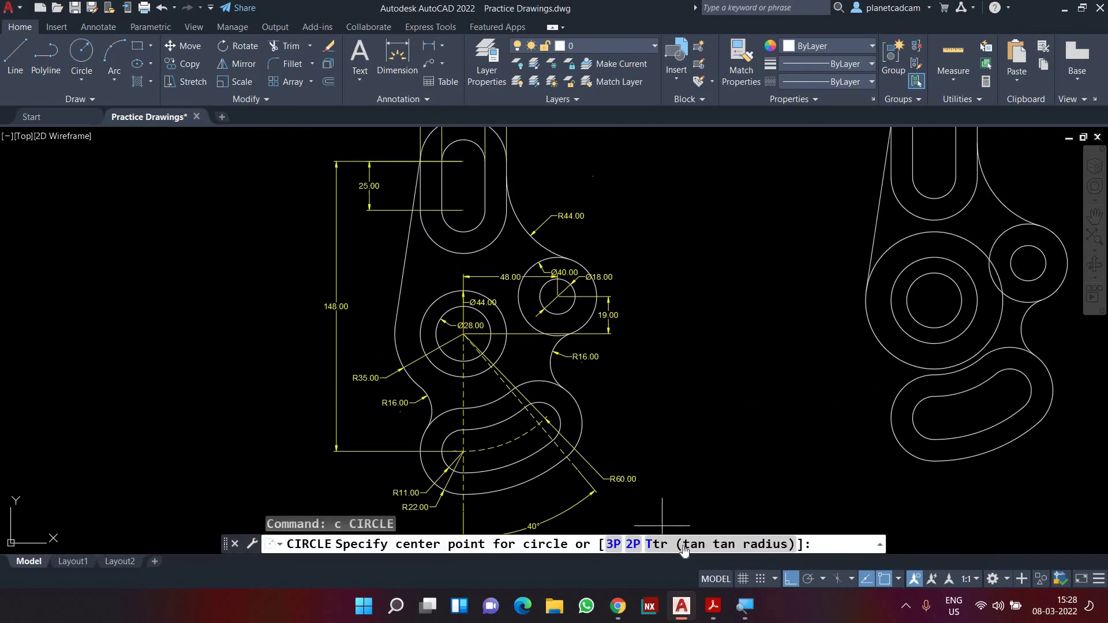
pyautogui.write('t')
pyautogui.press('Return')
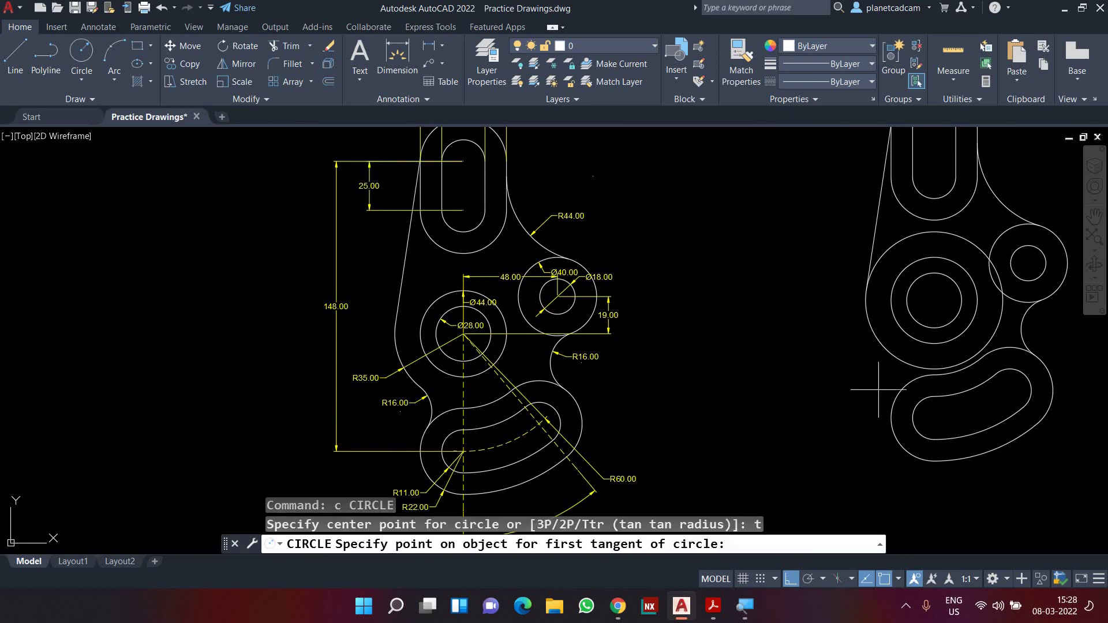
pyautogui.scroll(4, 889, 384)
pyautogui.click(881, 311)
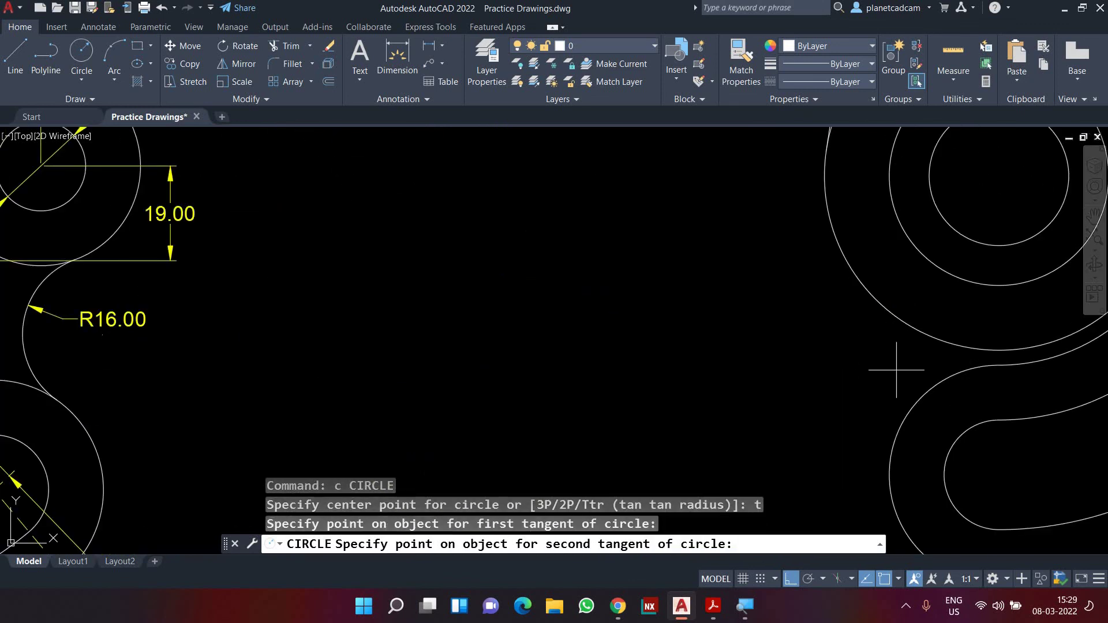
pyautogui.click(907, 407)
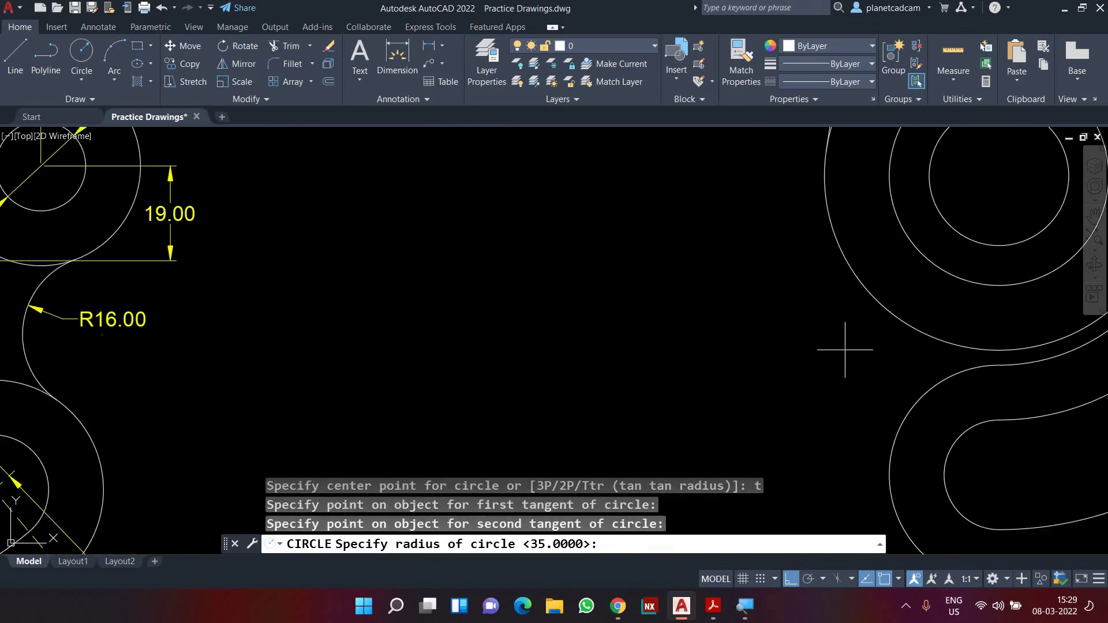
pyautogui.write('16')
pyautogui.press('Return')
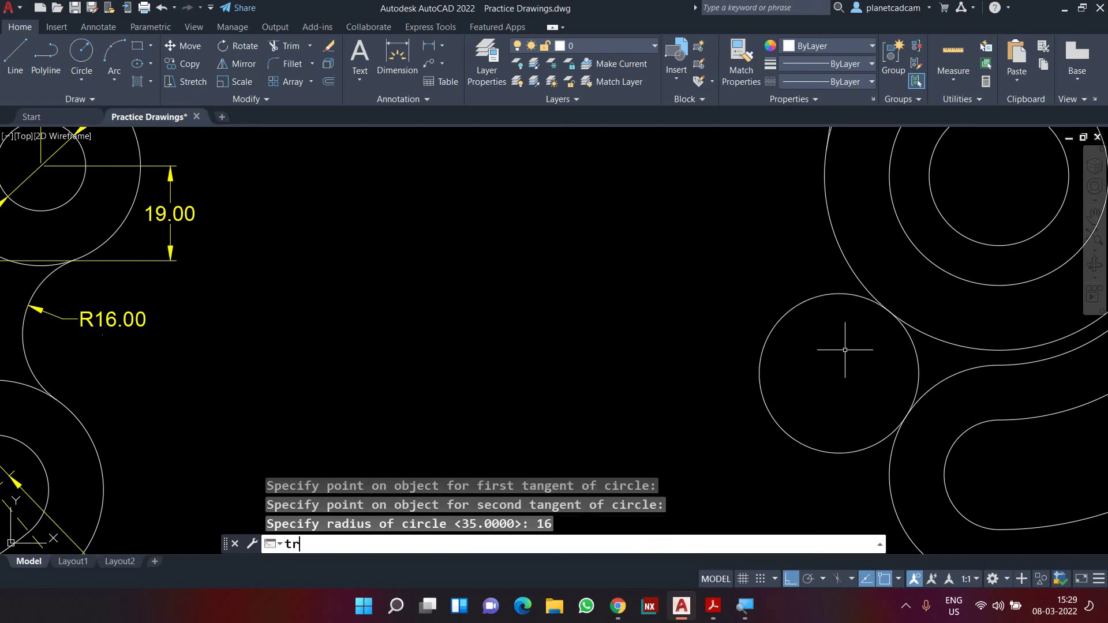
# Trim the left radius 16 circle and the radius 35 circle, keeping only the arcs of the part's left outline.
pyautogui.write('tr')
pyautogui.press('Return')
pyautogui.click(763, 354)
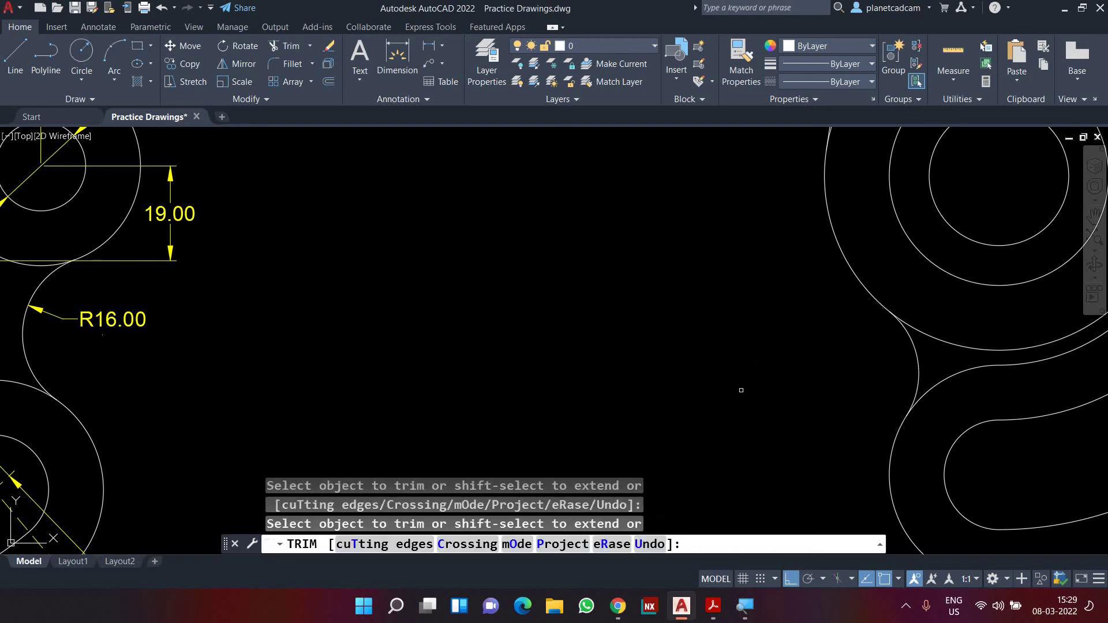
pyautogui.scroll(-3, 904, 344)
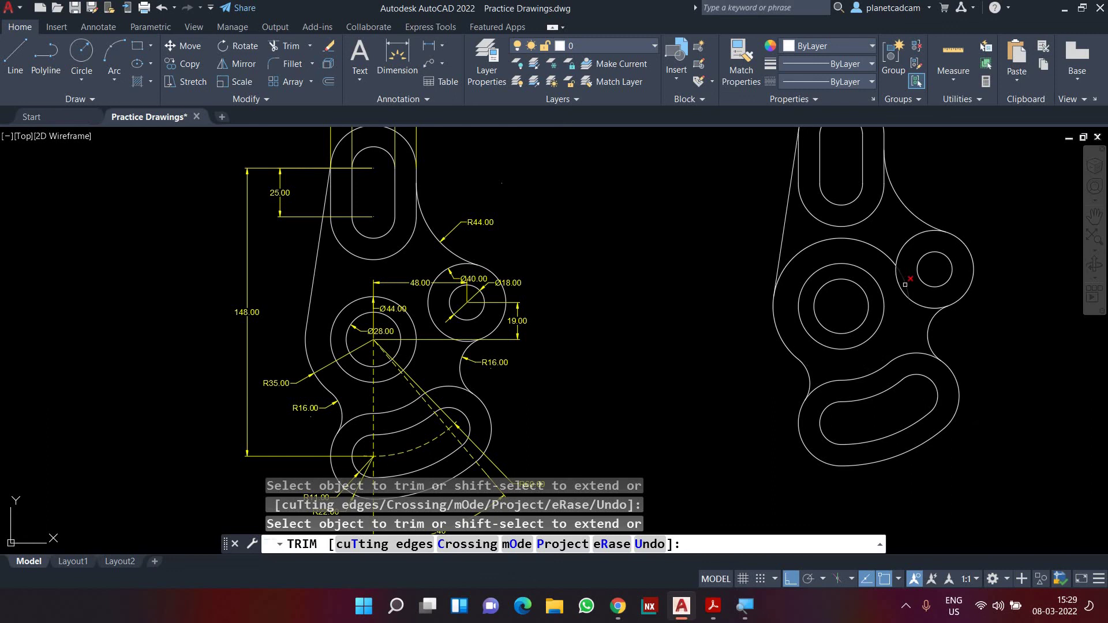
pyautogui.click(905, 285)
pyautogui.moveTo(842, 257); pyautogui.dragTo(796, 276, button='middle')
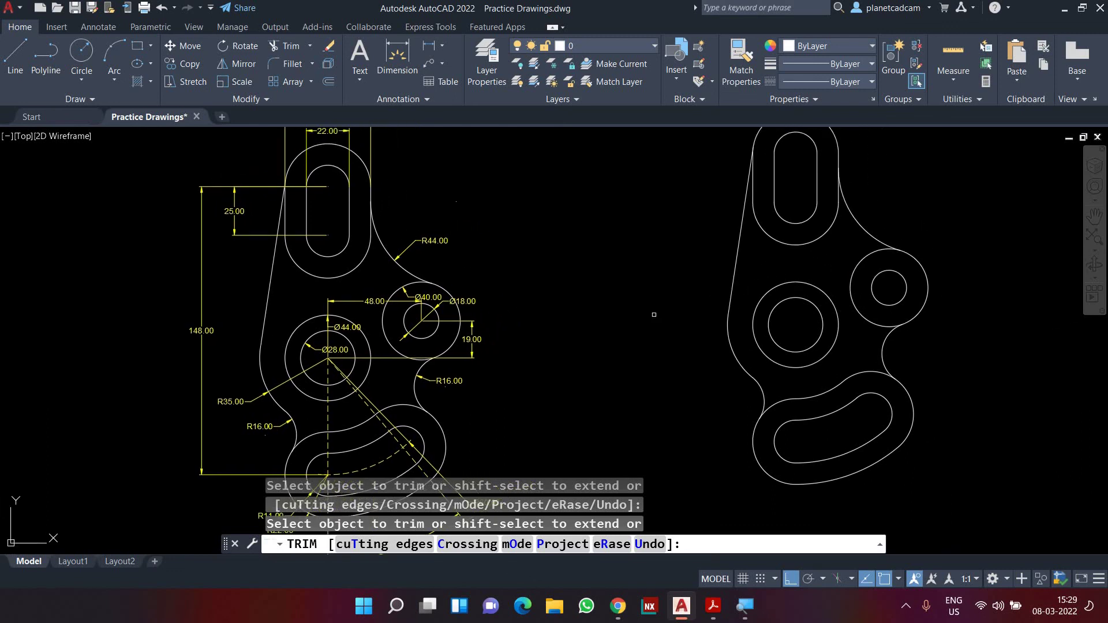
pyautogui.scroll(-4, 654, 314)
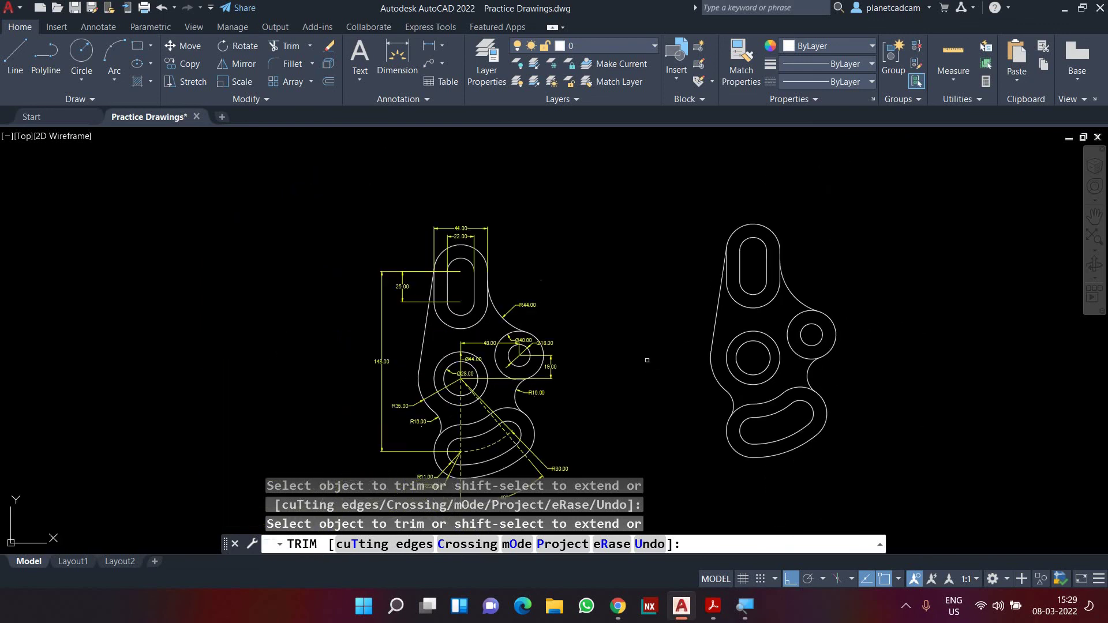
pyautogui.press('Escape')
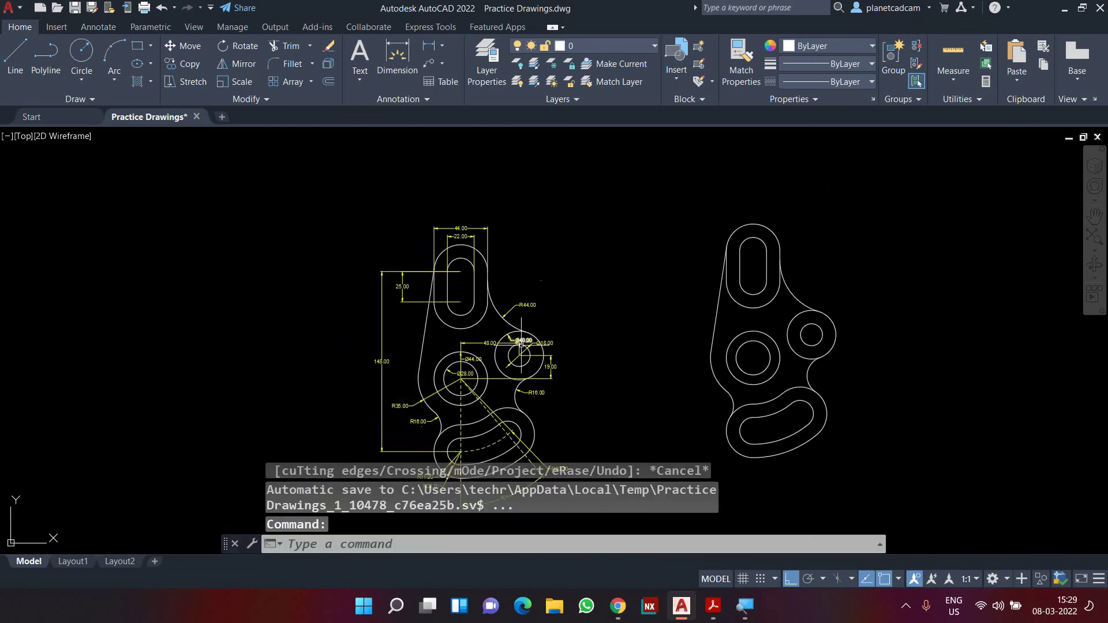
pyautogui.moveTo(560, 415)
pyautogui.mouseDown(button='middle')
pyautogui.moveTo(518, 401)
pyautogui.moveTo(531, 416)
pyautogui.mouseUp(button='middle')
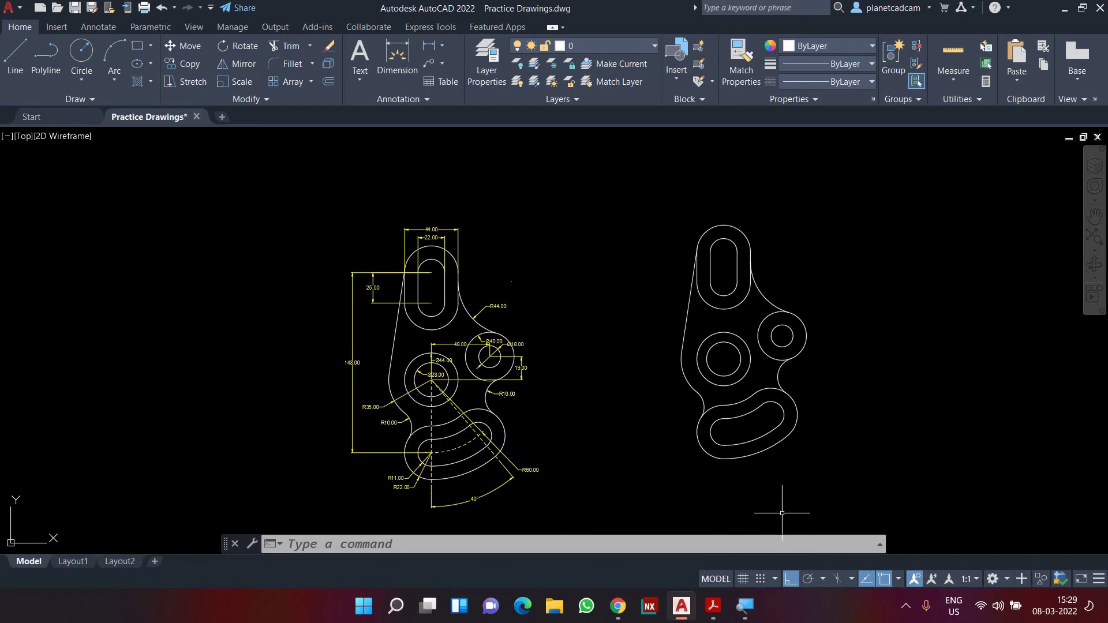
pyautogui.click(907, 604)
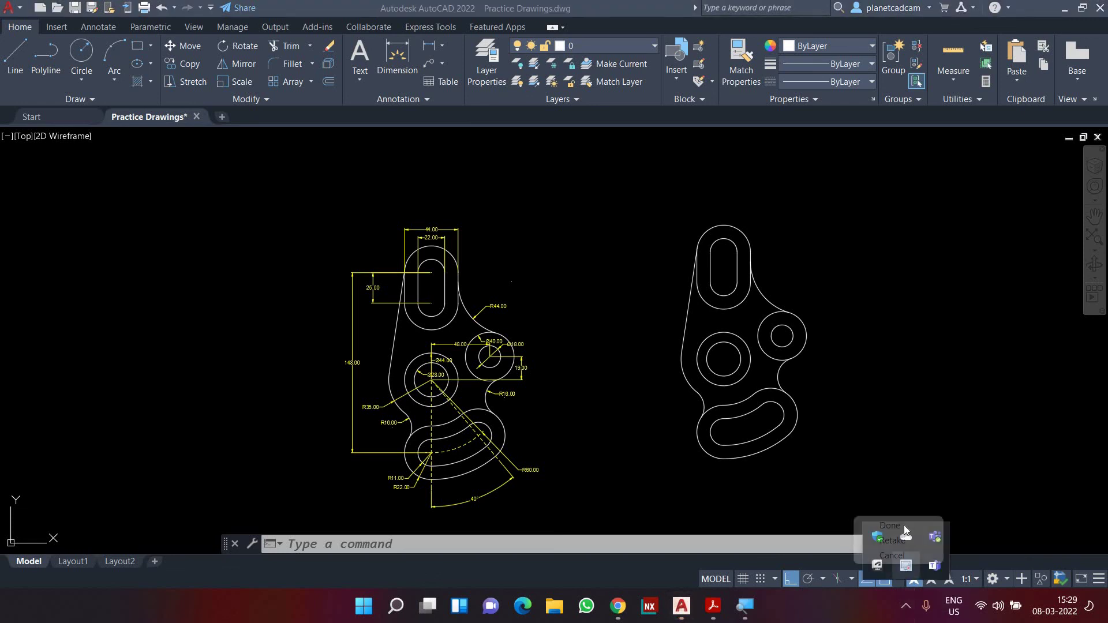